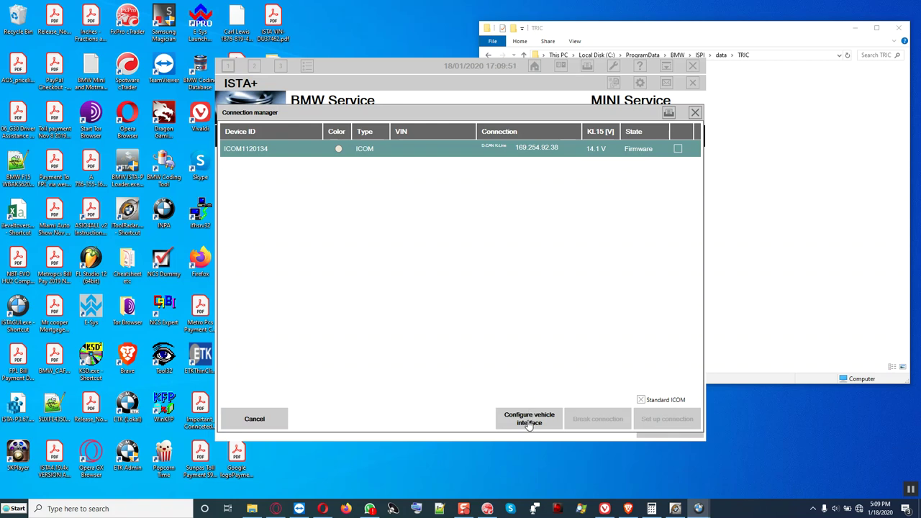
Update the ICOM interface firmware and confirm the ICOM restart notice.
click(528, 425)
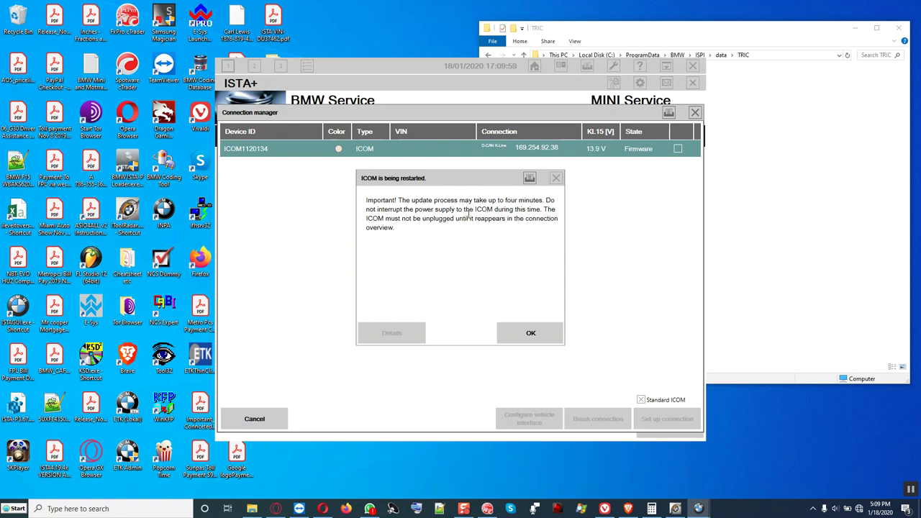
click(528, 337)
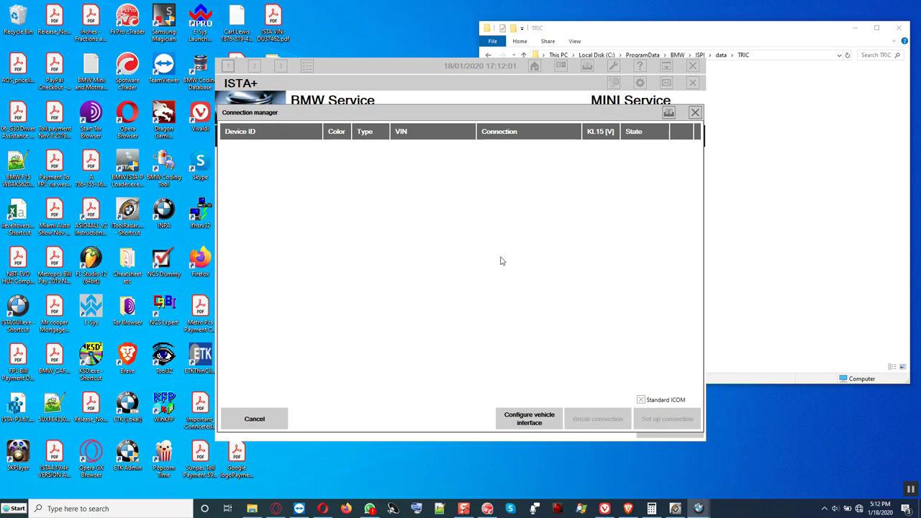
Close Connection manager, bring up iTool Radar, and open the Windows network adapter connections.
click(261, 422)
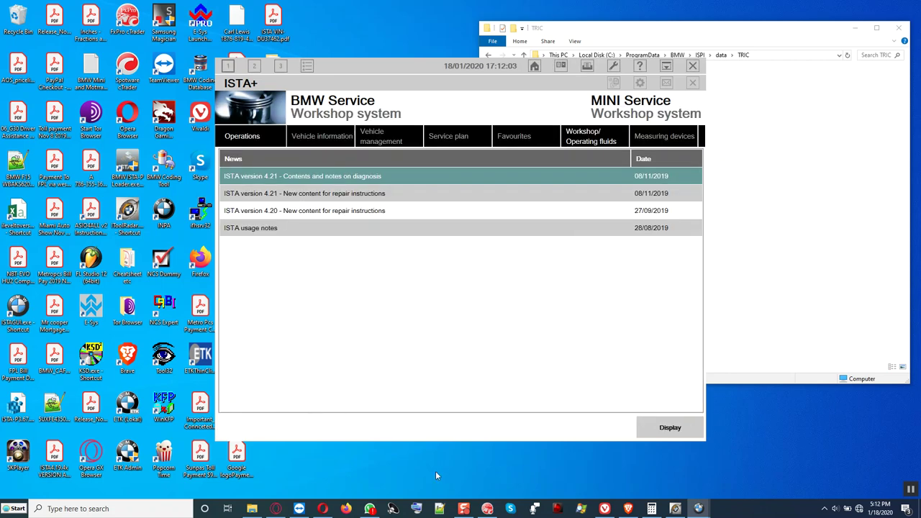
click(674, 509)
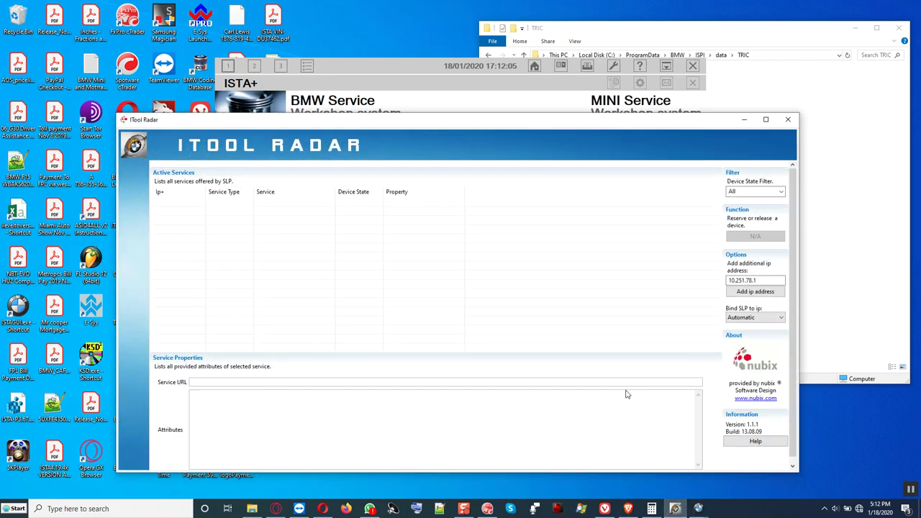
right_click(859, 509)
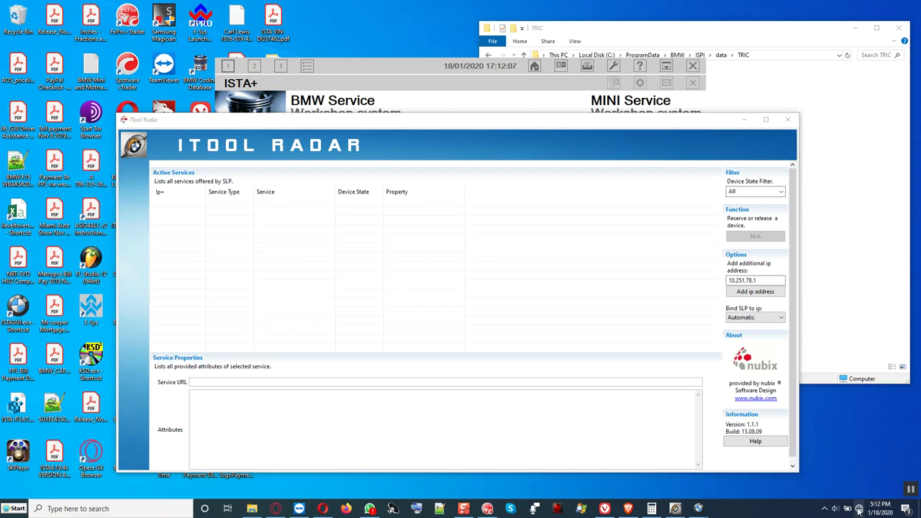
click(863, 497)
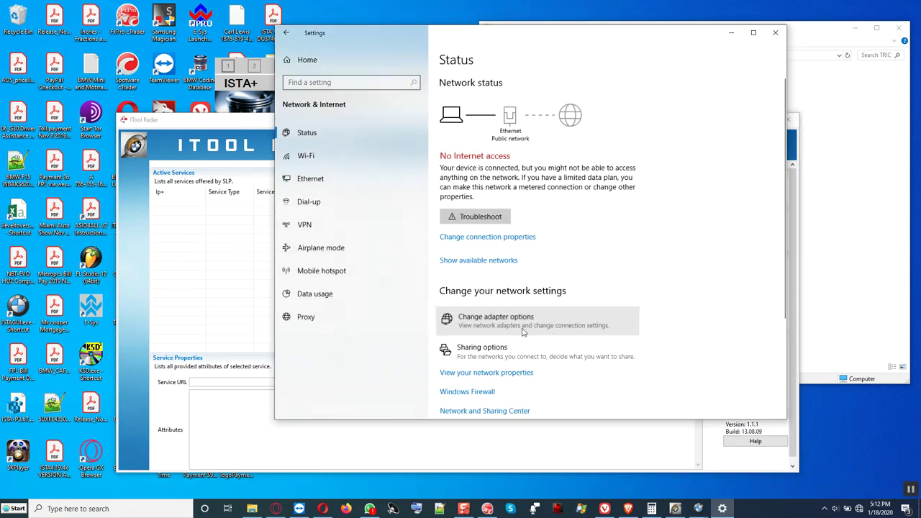
click(523, 331)
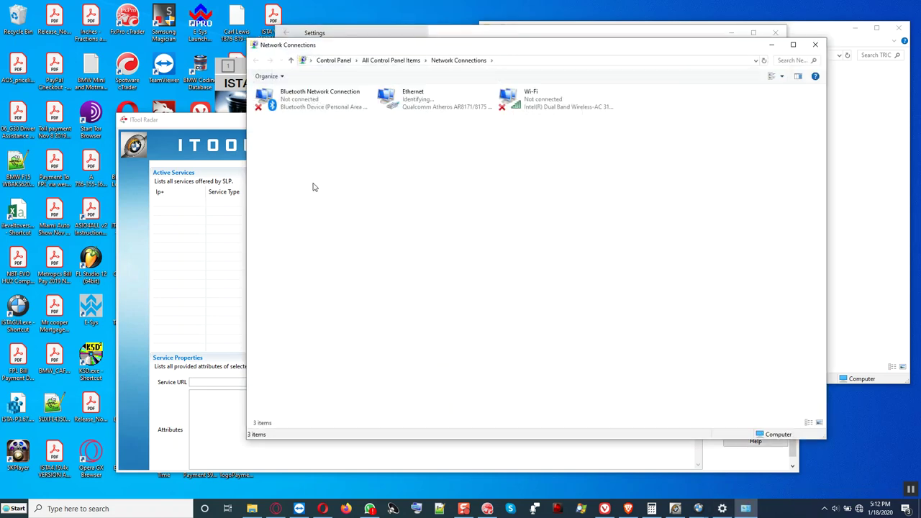
drag(250, 44, 457, 180)
click(774, 33)
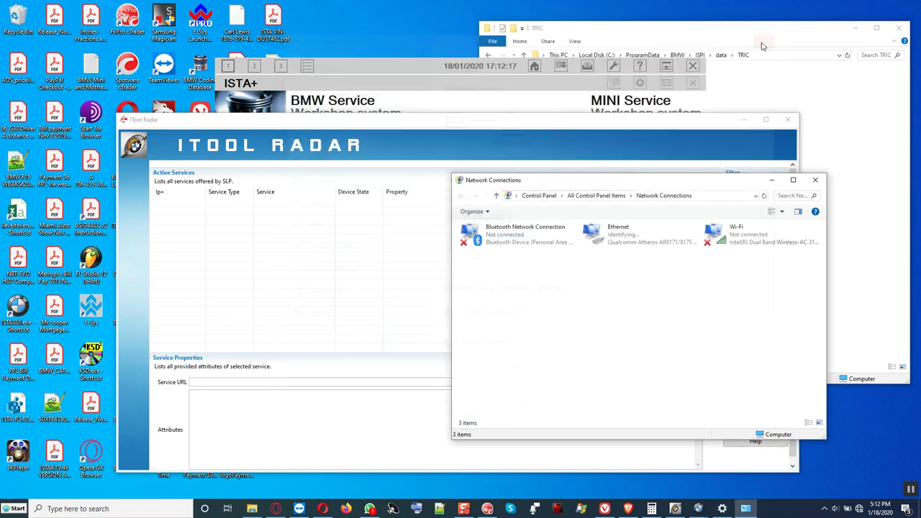
drag(587, 187, 617, 202)
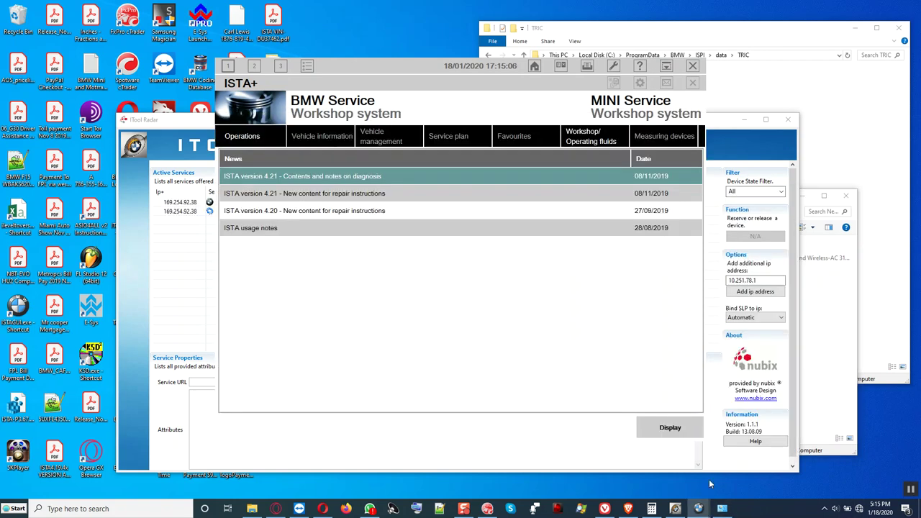
Set up the vehicle connection through the ICOM1120134 interface and minimize iTool Radar.
click(560, 66)
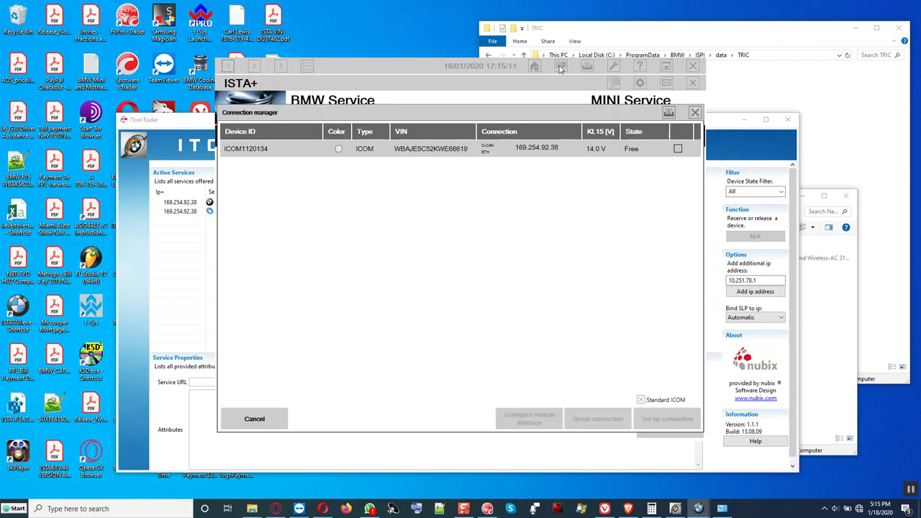
click(615, 153)
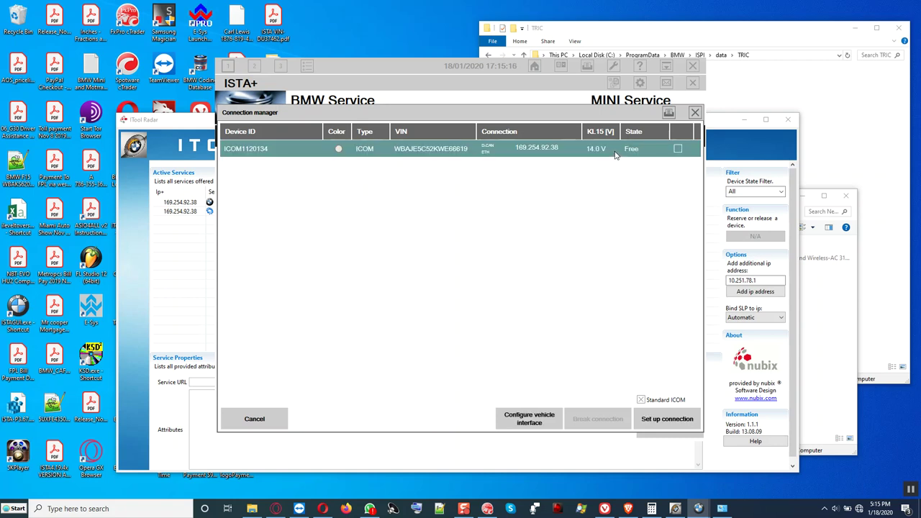
click(645, 420)
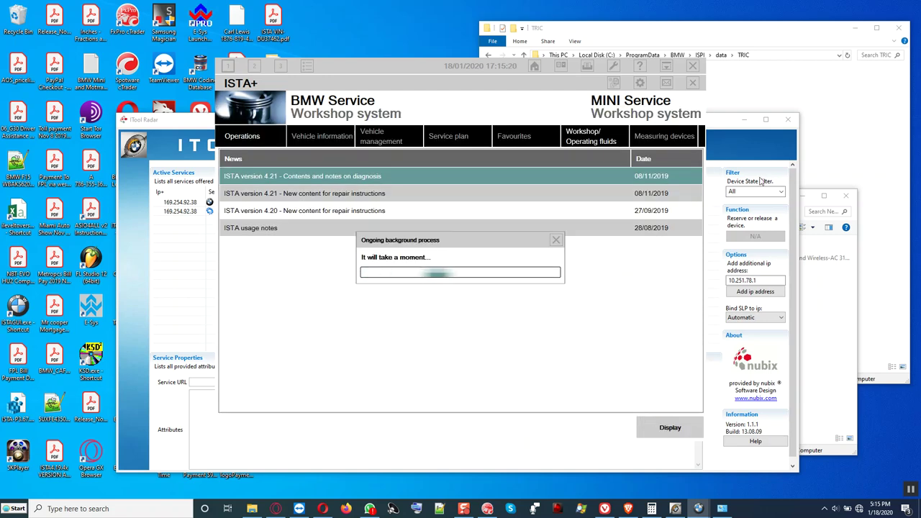
click(741, 120)
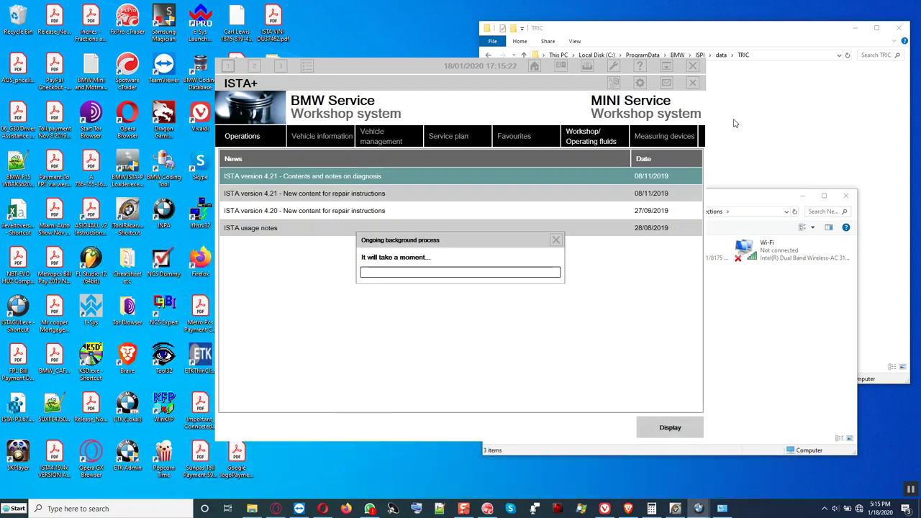
click(777, 204)
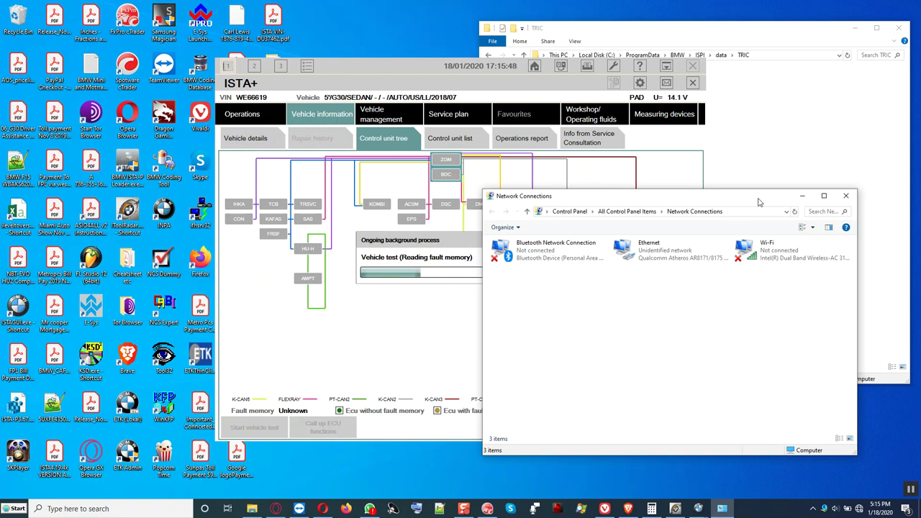
Minimize Network Connections and close TRIC Explorer while the vehicle test completes.
click(802, 196)
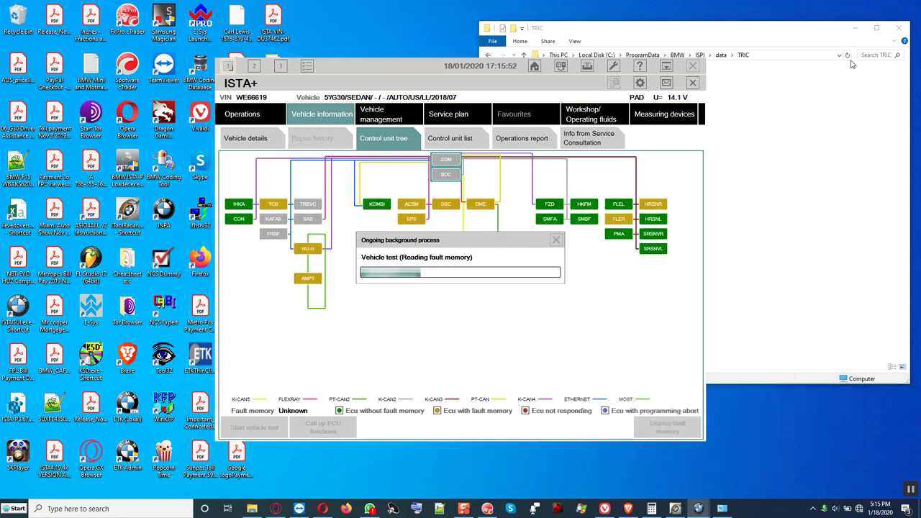
click(892, 29)
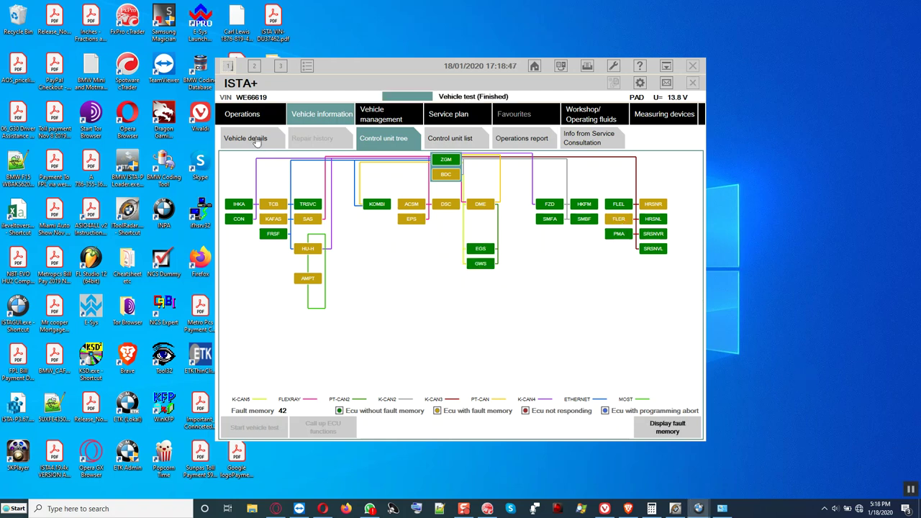
Print the G30's vehicle details from the default printer.
click(251, 140)
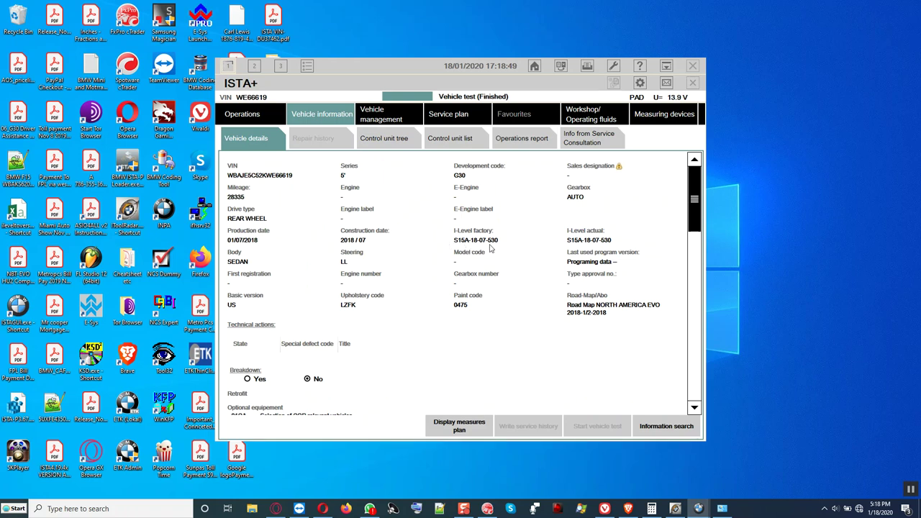
click(586, 66)
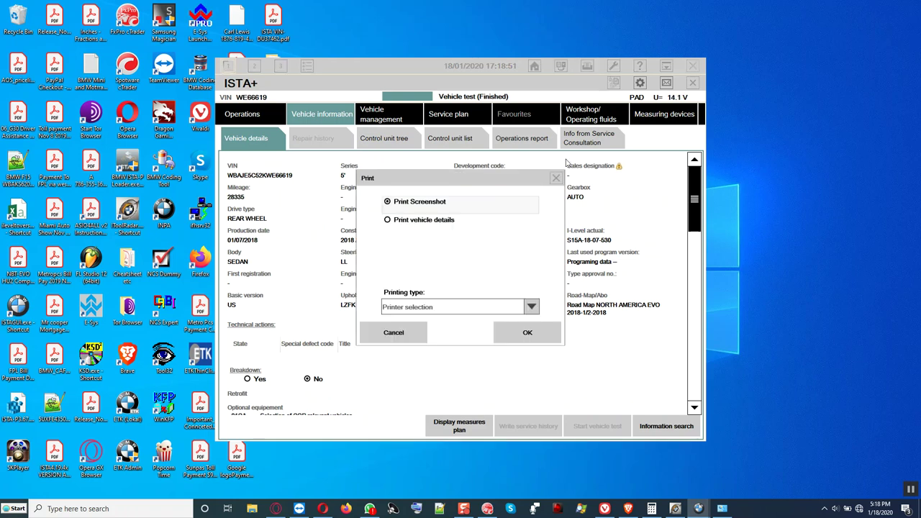
click(451, 224)
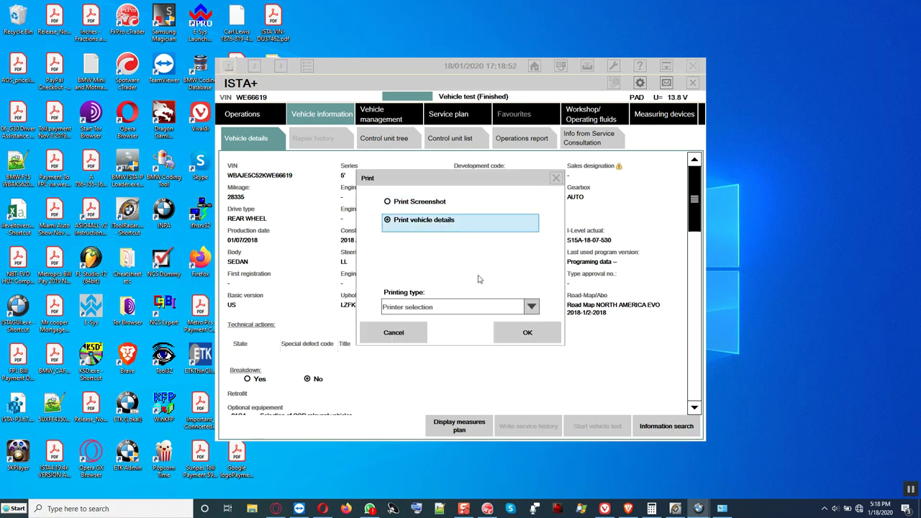
click(532, 307)
click(495, 340)
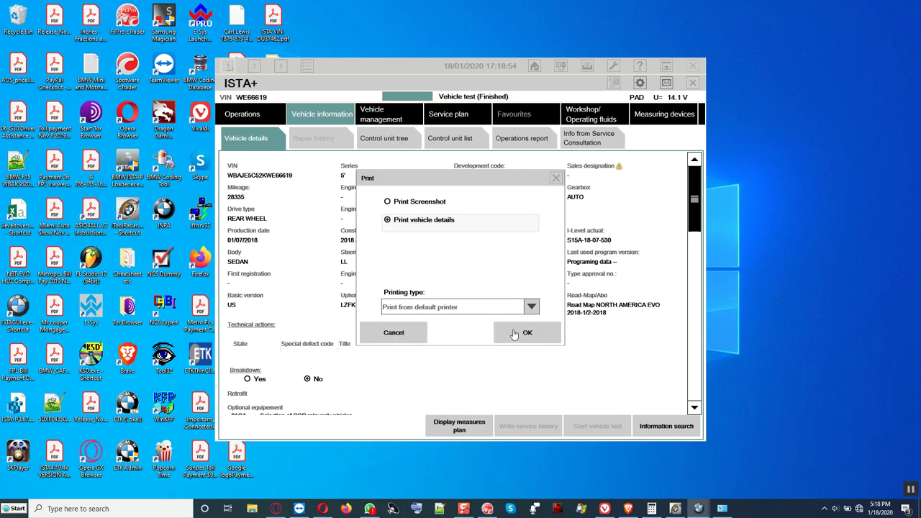
click(520, 334)
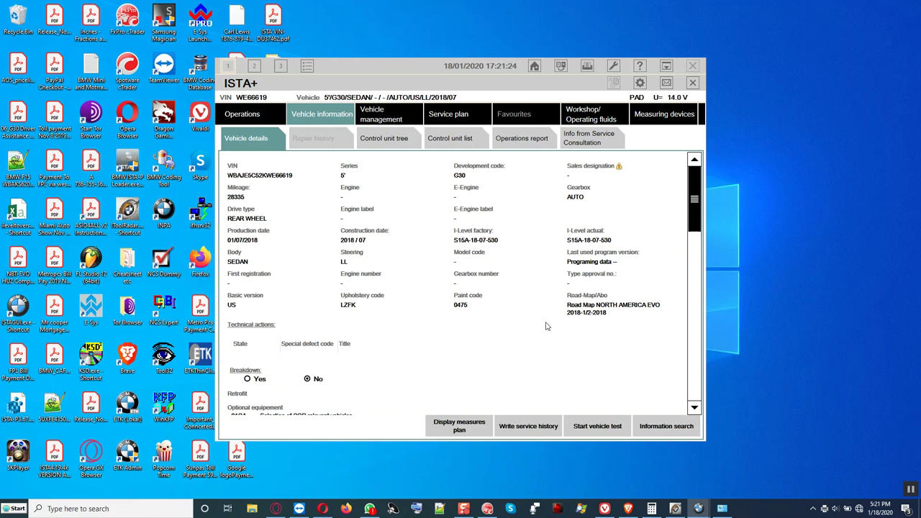
Browse the fault memory list, select fault 024408, and check for software updates.
click(386, 117)
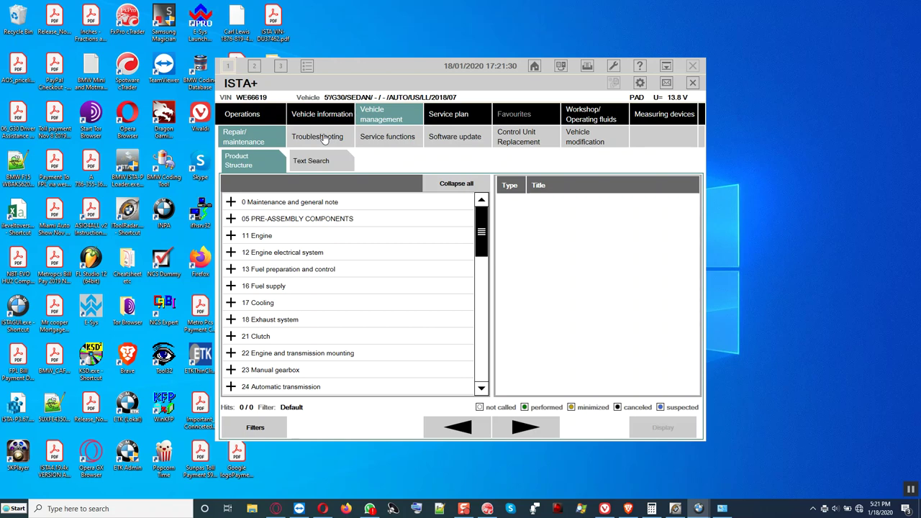
click(325, 138)
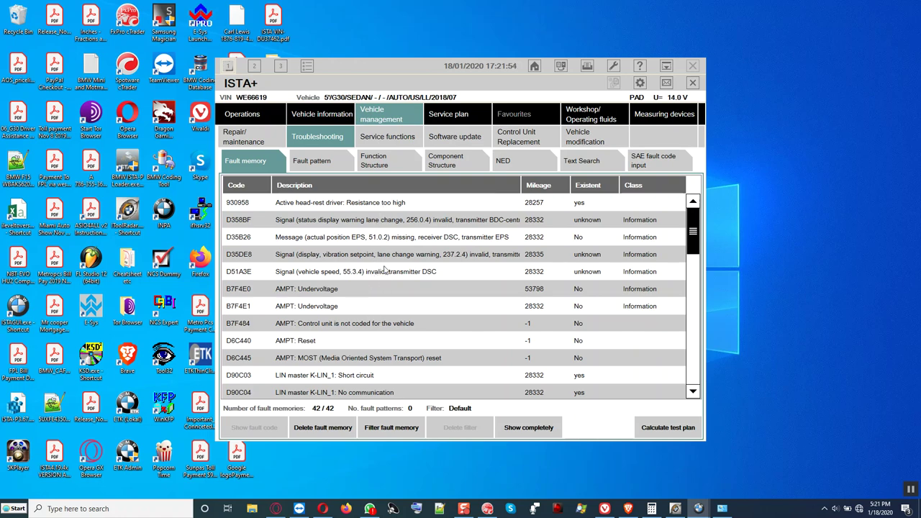
click(385, 271)
scroll(384, 271, down, 3)
scroll(386, 271, down, 4)
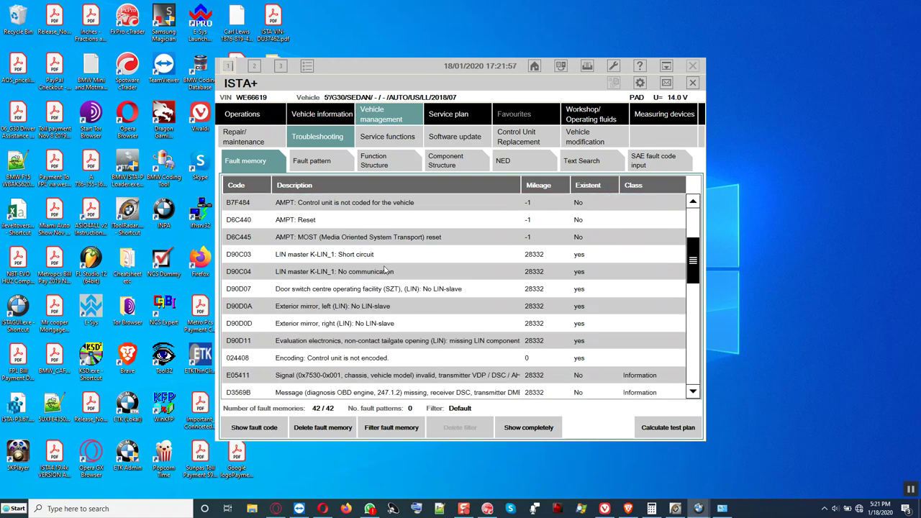
scroll(385, 272, down, 1)
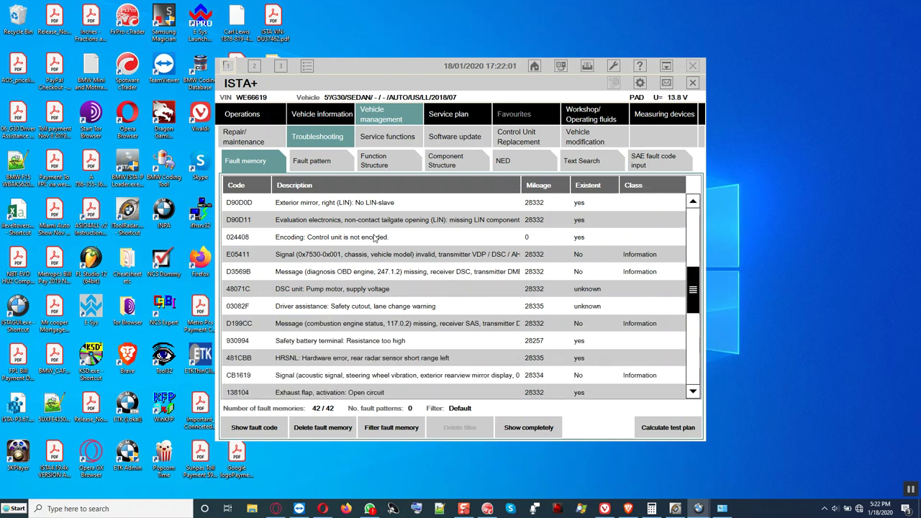
click(376, 237)
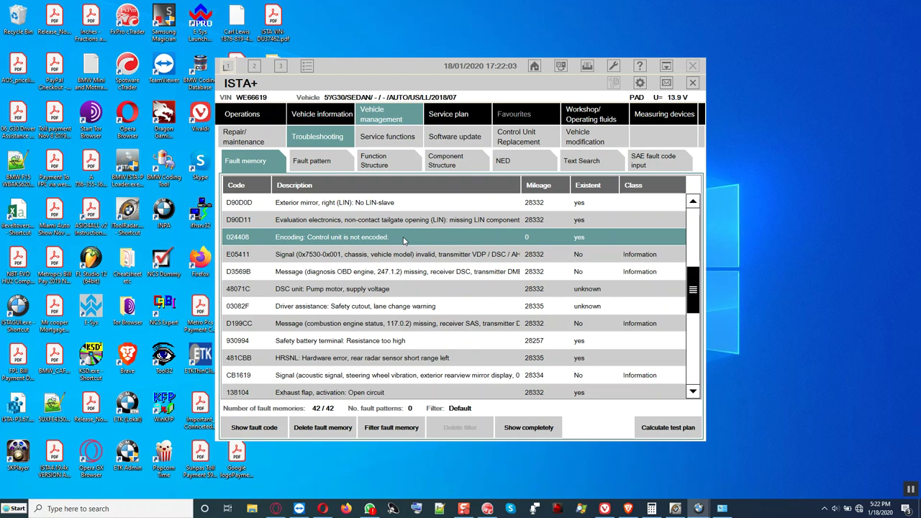
click(454, 137)
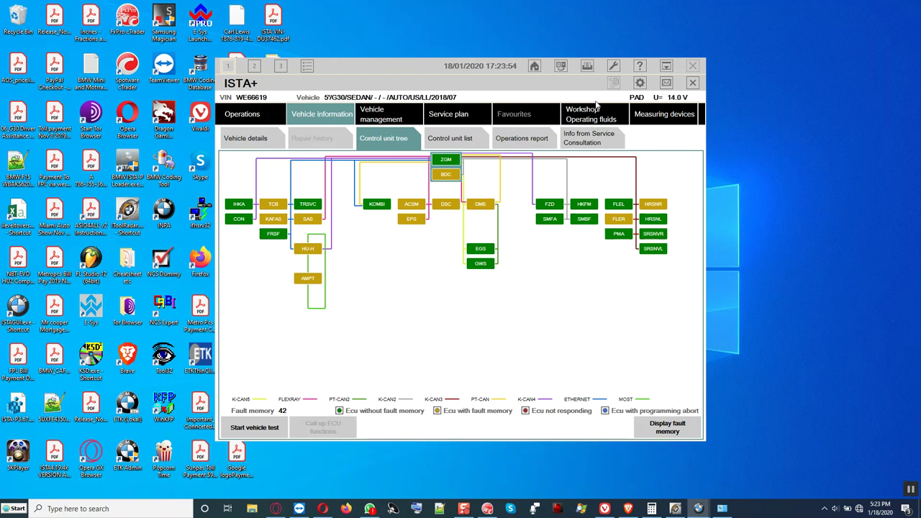
Disconnect ISTA+ from the vehicle on the ICOM1120134 interface.
click(561, 66)
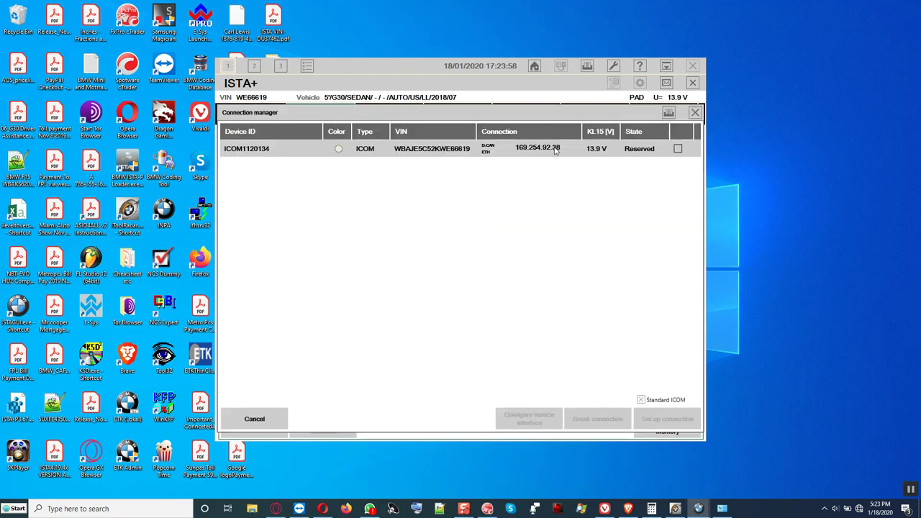
click(554, 149)
click(598, 420)
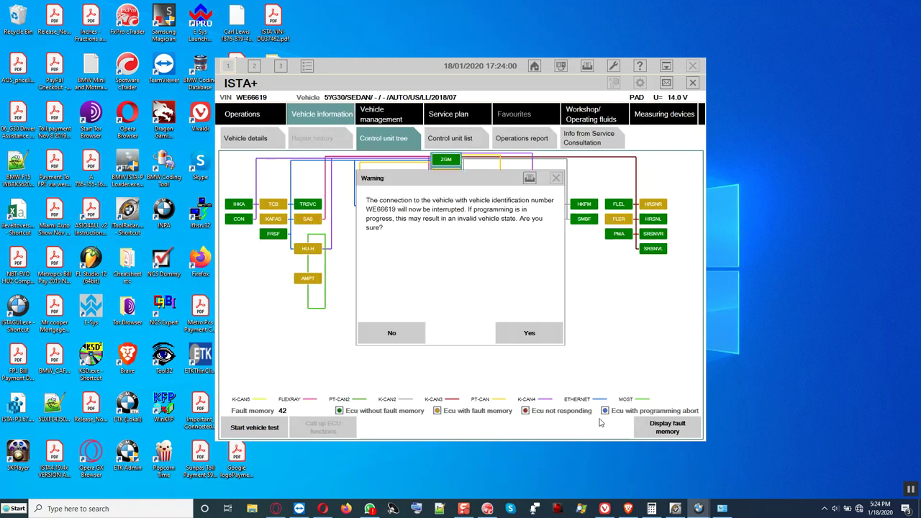
click(531, 338)
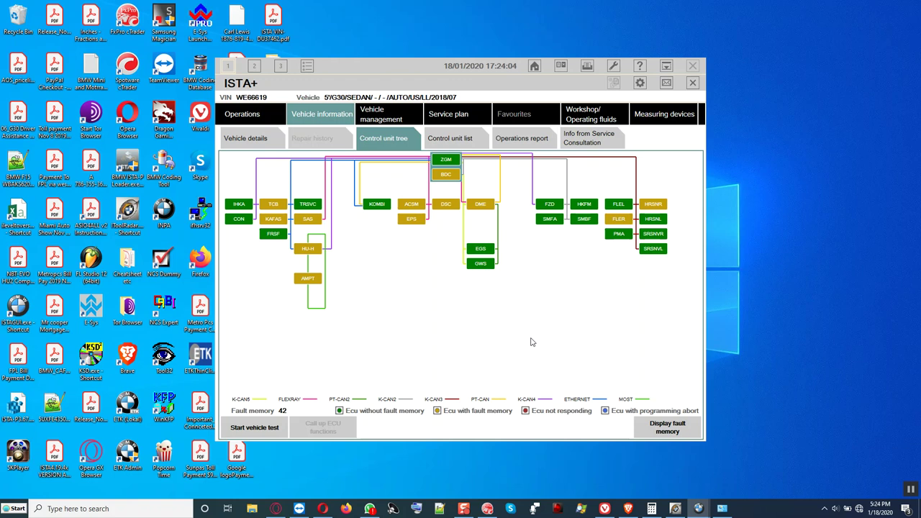
End the vehicle session and close ISTA+.
click(666, 68)
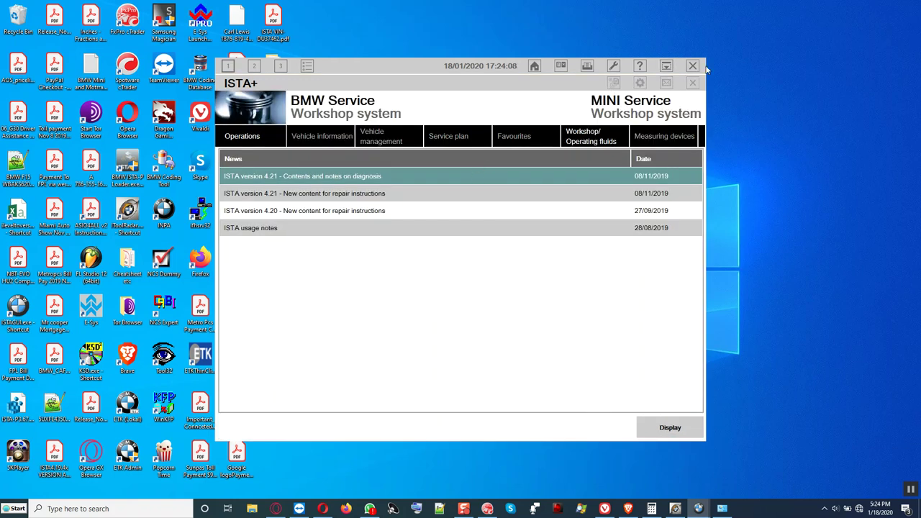
click(695, 67)
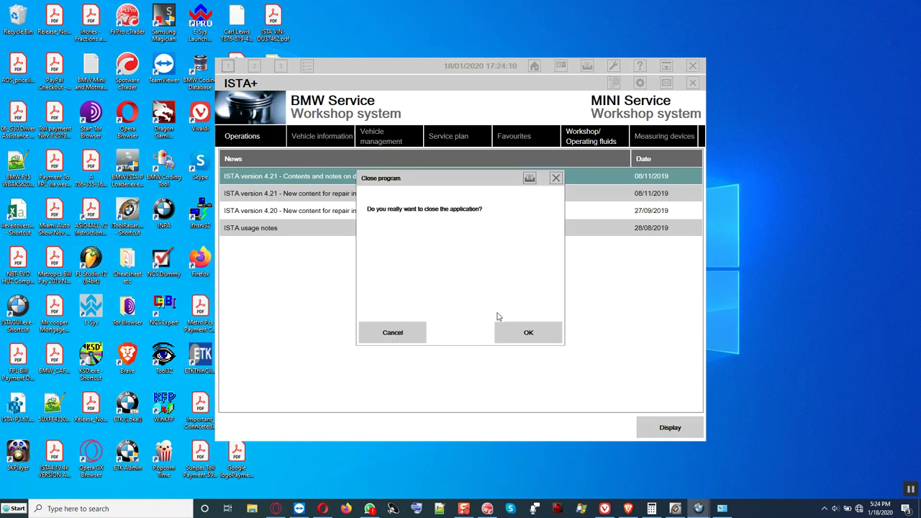
click(525, 332)
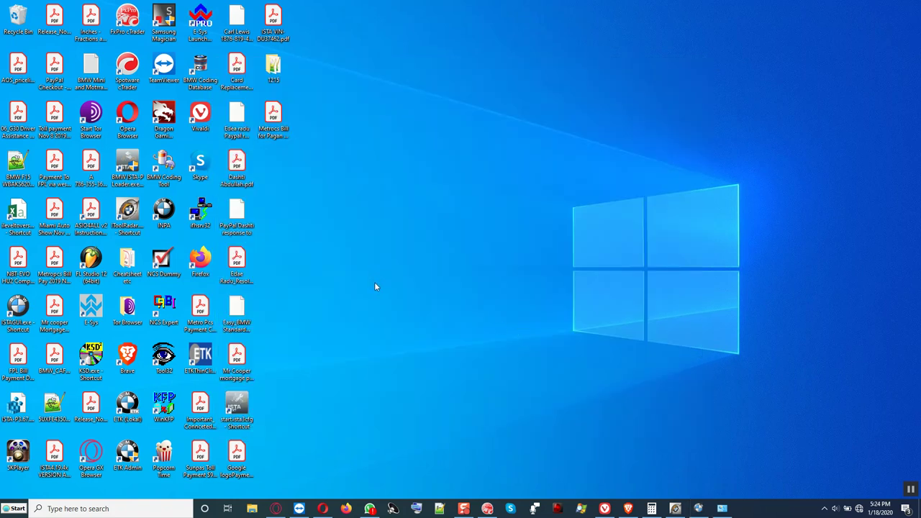
Launch E-Sys from the E-Sys Launcher PRO desktop shortcut.
click(200, 21)
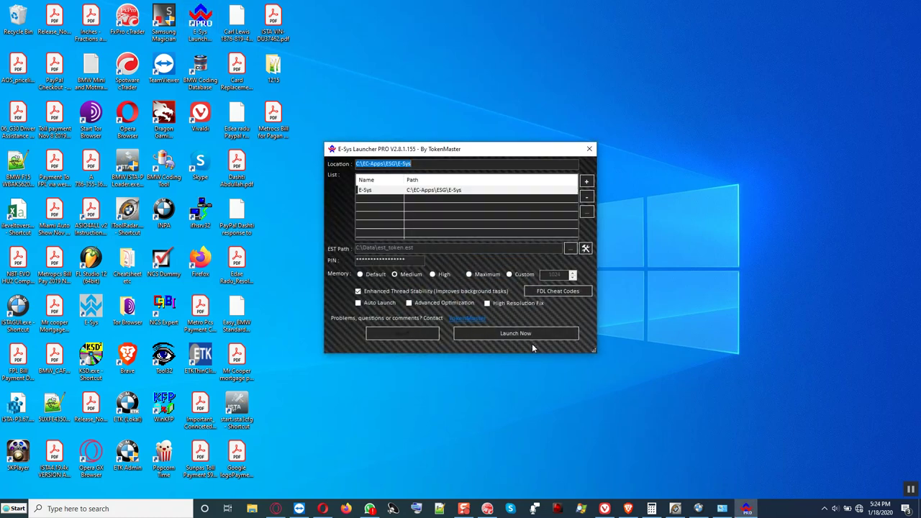
click(517, 332)
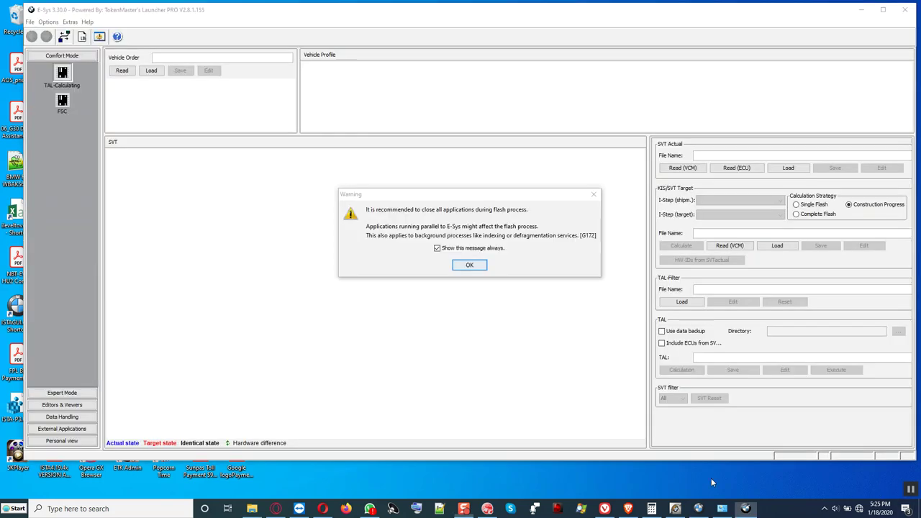
Dismiss the flash-process warning and bring up the Open Connection dialog.
click(469, 266)
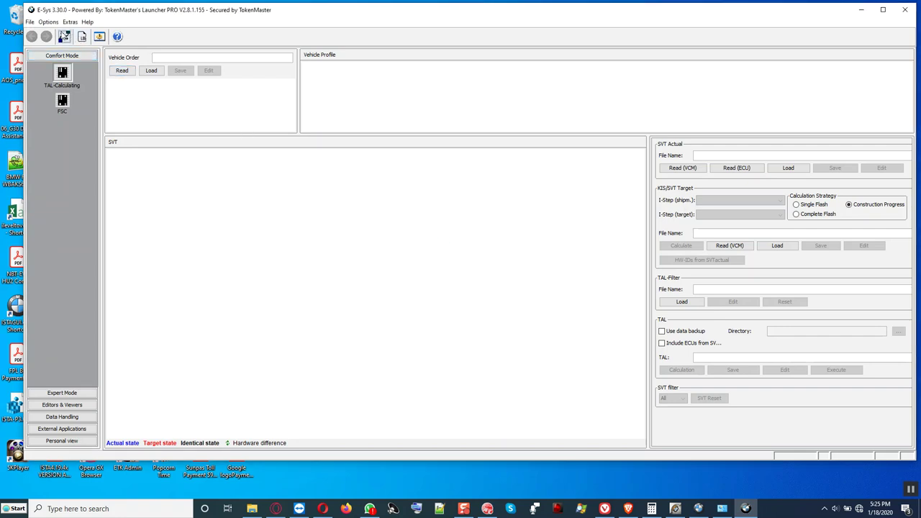
click(63, 36)
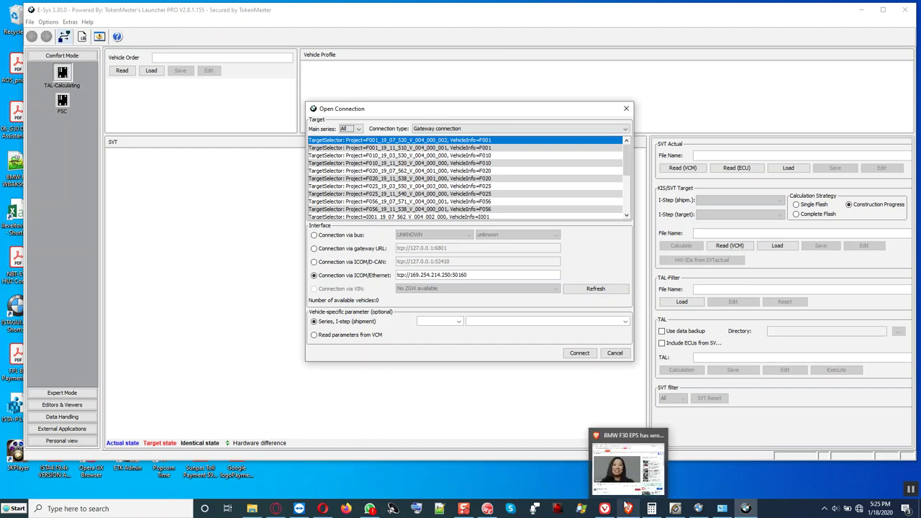
Check the ICOM's IP address 169.254.92.38 in iTool Radar, then hide it again.
click(675, 509)
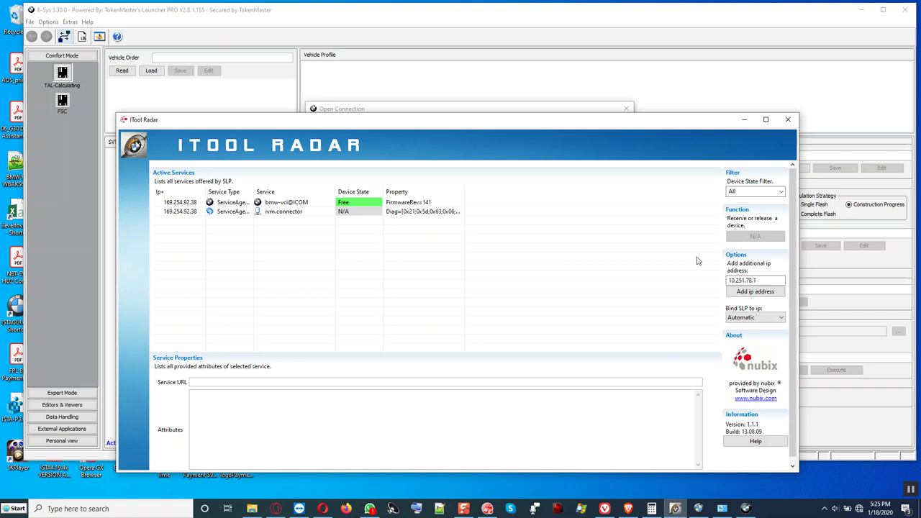
click(744, 119)
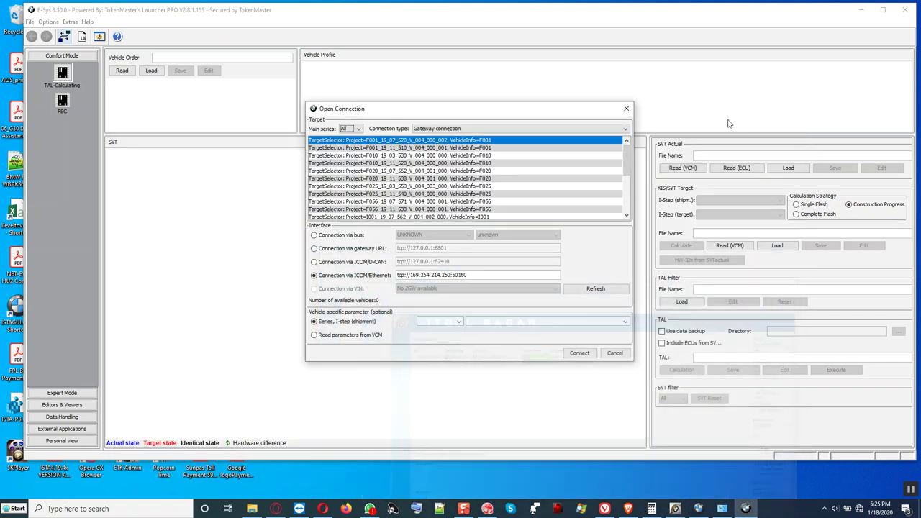
Change the ICOM/Ethernet address to 169.254.92.38:50160.
click(439, 274)
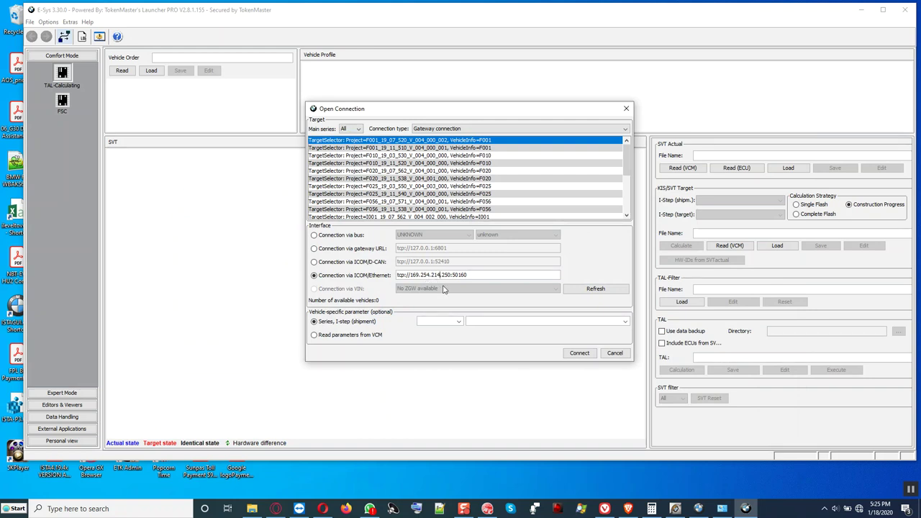
key(BackSpace)
key(BackSpace)
key(BackSpace)
text(92)
key(BackSpace)
key(BackSpace)
key(BackSpace)
text(38)
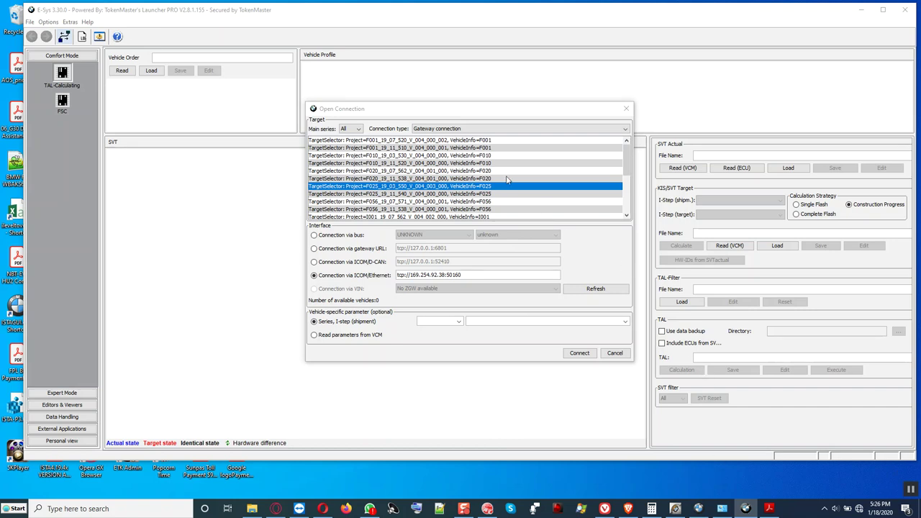
Select S15A_19_11_540 as the target project.
click(625, 199)
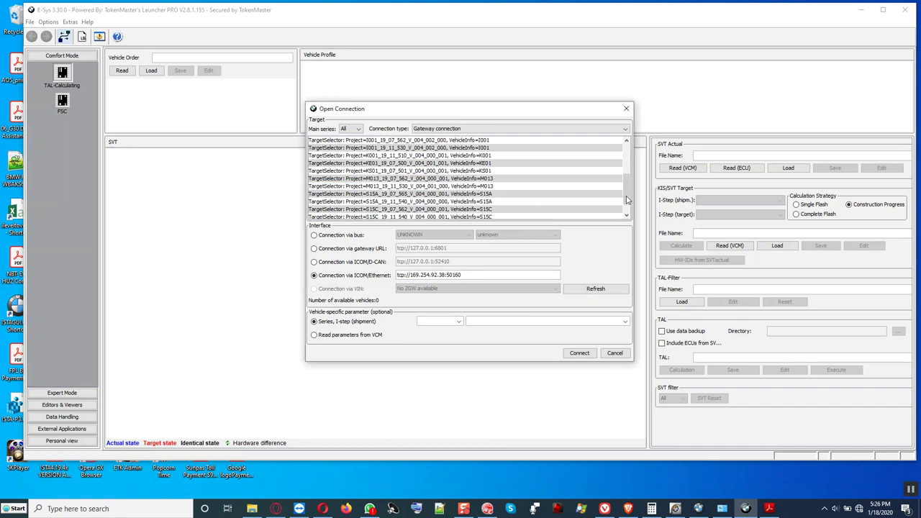
click(481, 194)
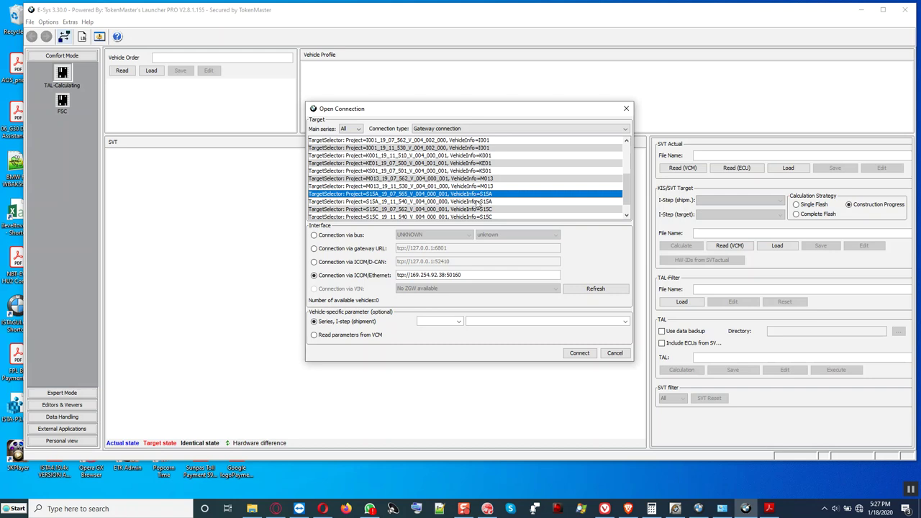
click(478, 202)
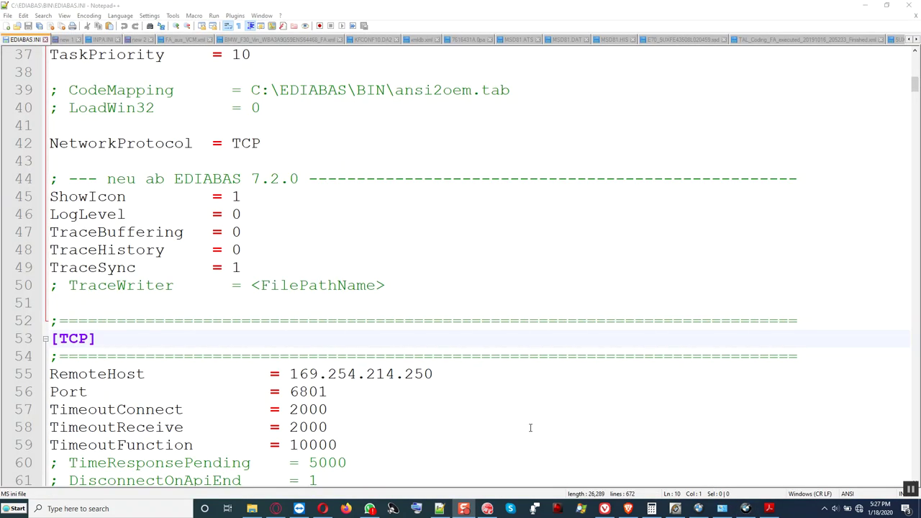
Change RemoteHost on line 55 to 169.254.92.38, checking it against the iTool Radar address.
click(393, 372)
key(BackSpace)
key(BackSpace)
key(BackSpace)
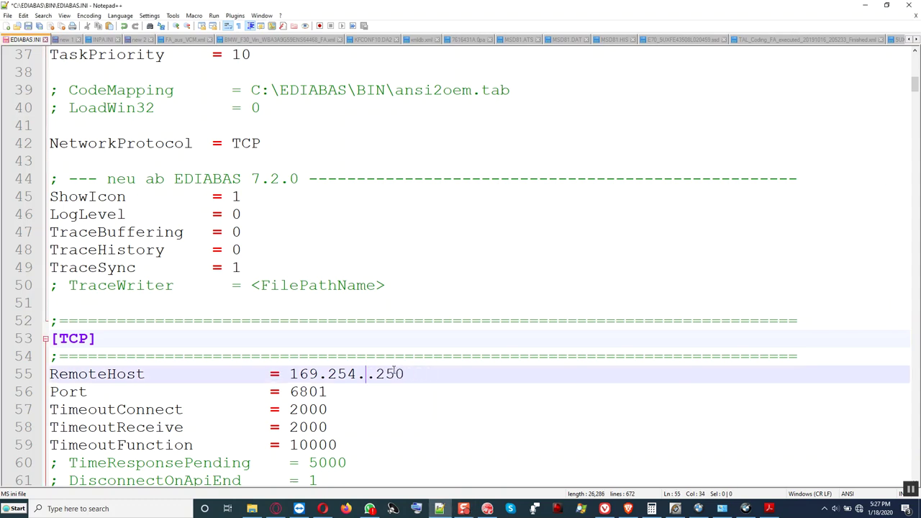
text(92)
key(Right)
key(Right)
key(Right)
key(BackSpace)
key(BackSpace)
key(BackSpace)
text(38)
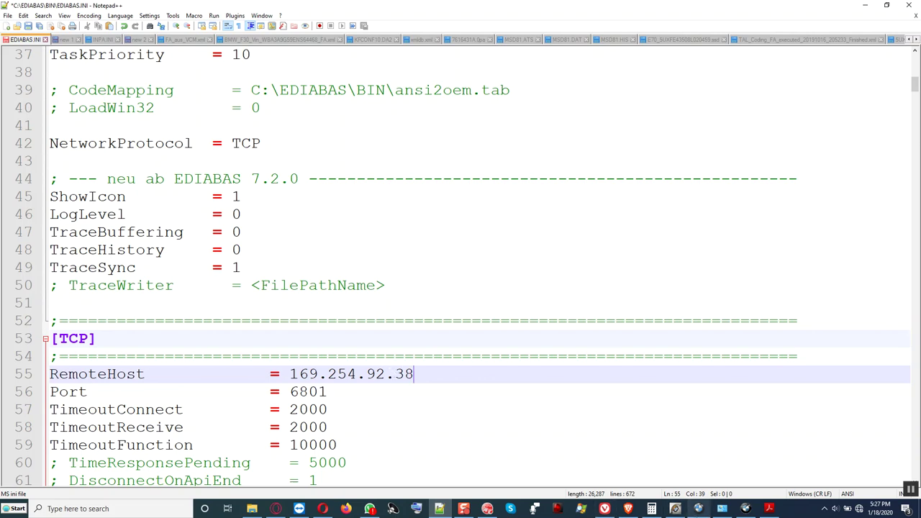
click(676, 510)
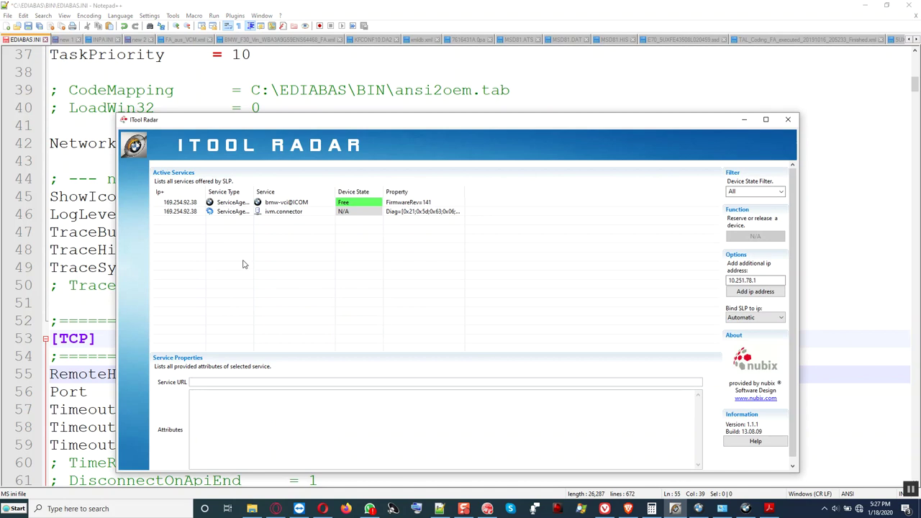
click(743, 120)
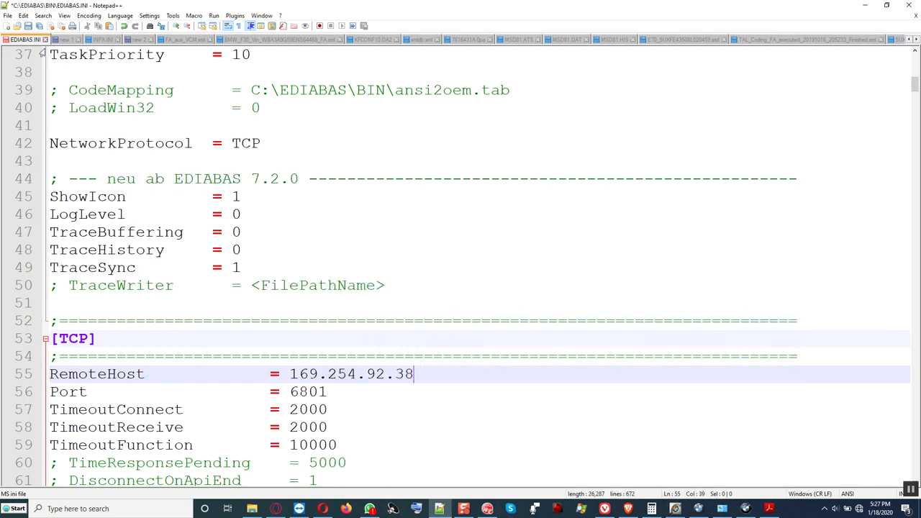
Save EDIABAS.INI, confirm Interface = REMOTE on line 10, and close Notepad++.
click(28, 25)
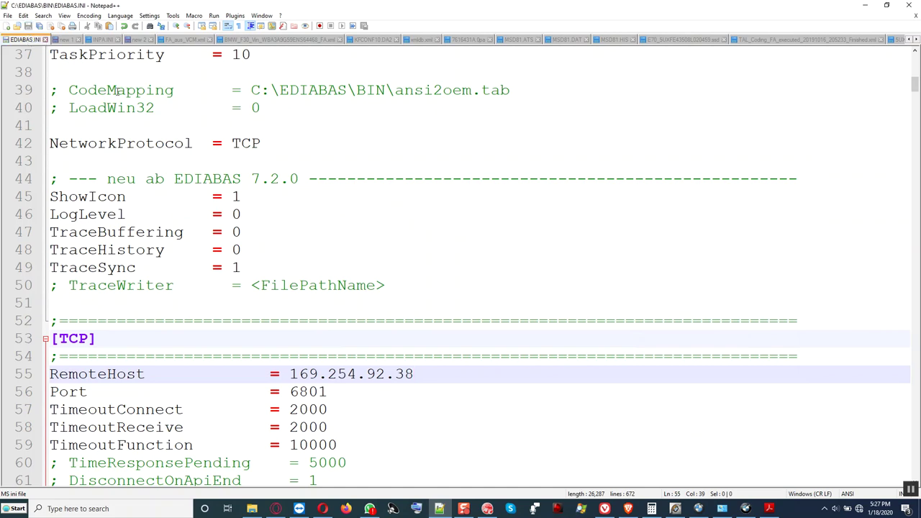
click(129, 121)
scroll(129, 120, up, 12)
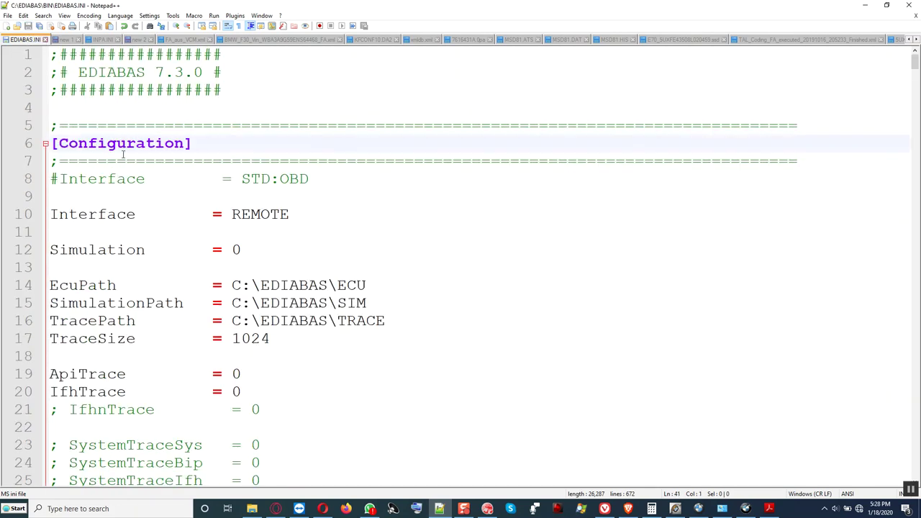
click(52, 214)
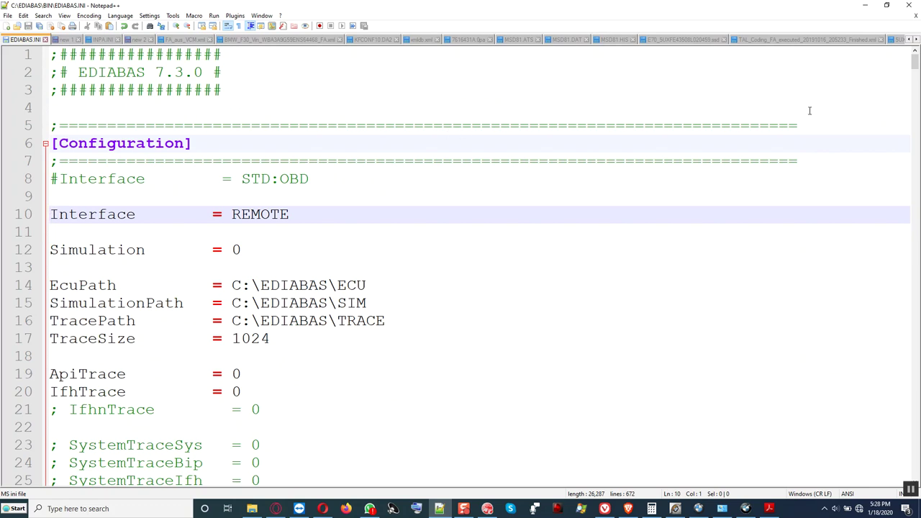
click(904, 8)
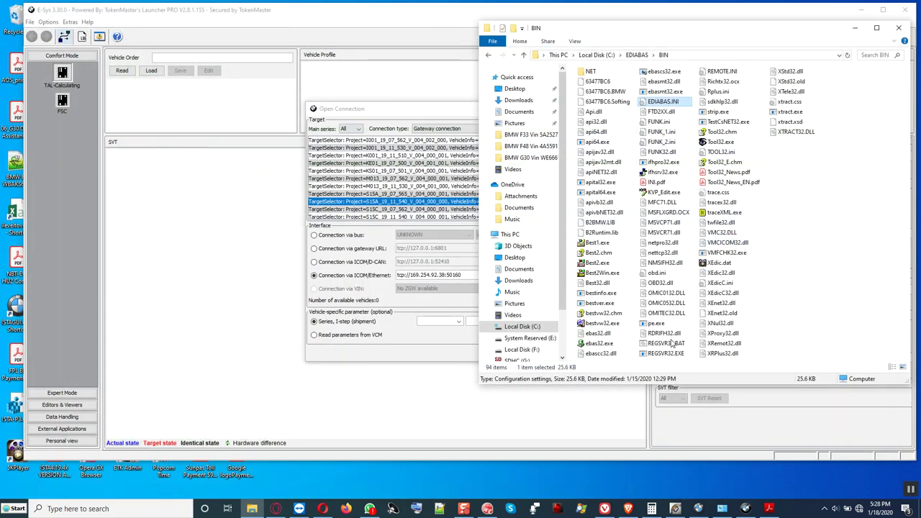
Reserve bmw-vci@ICOM in iTool Radar, then connect E-Sys to the car.
click(897, 30)
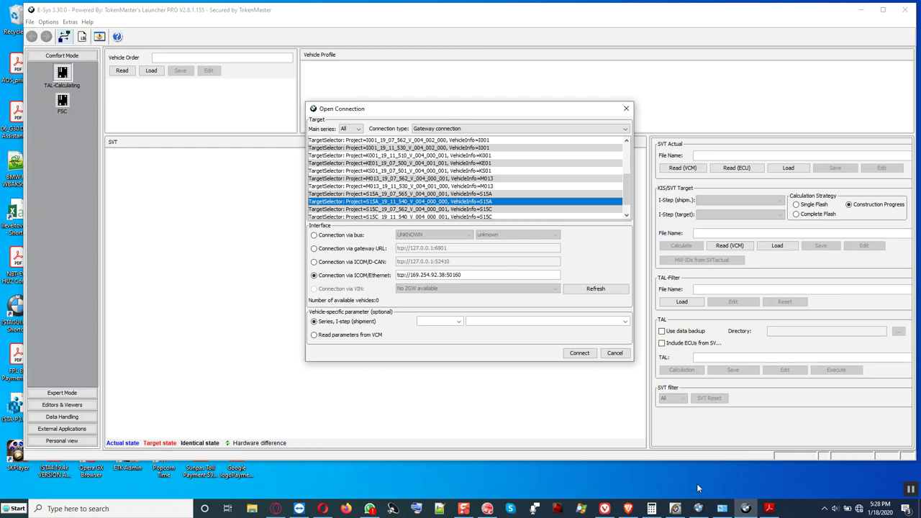
mouse_move(675, 509)
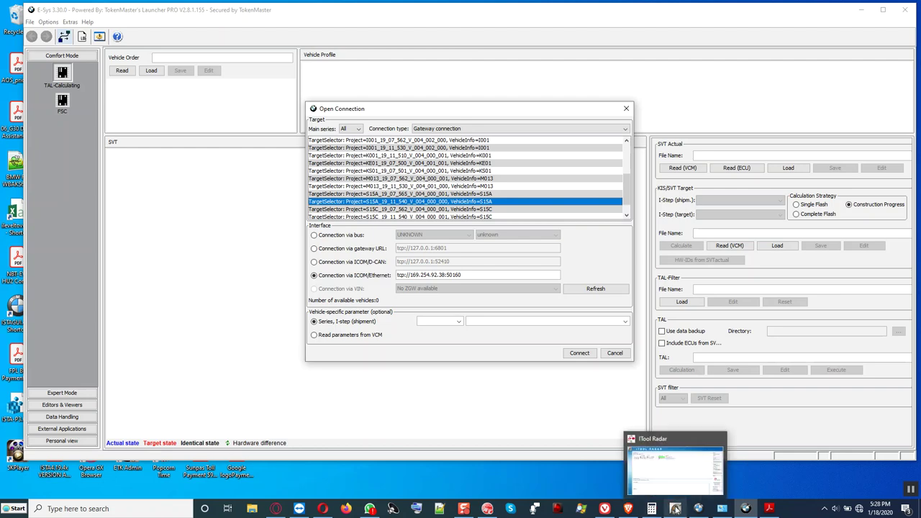
click(675, 508)
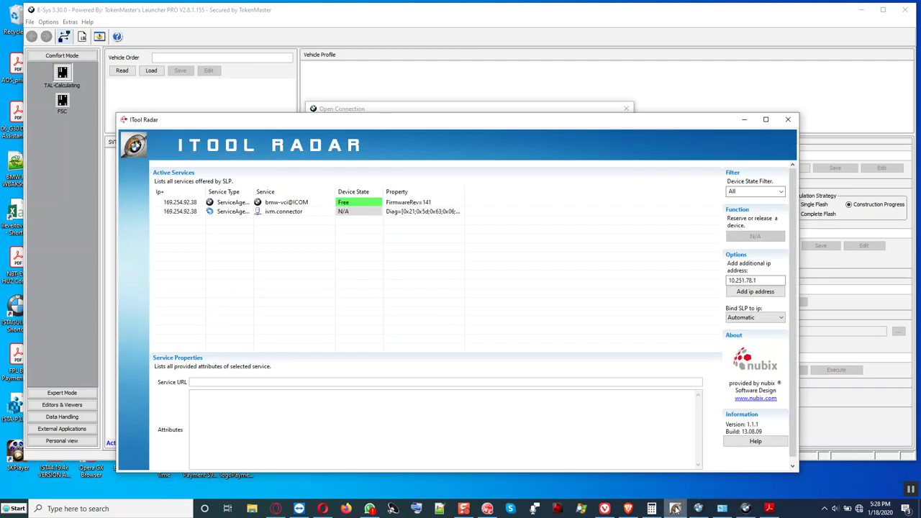
click(413, 204)
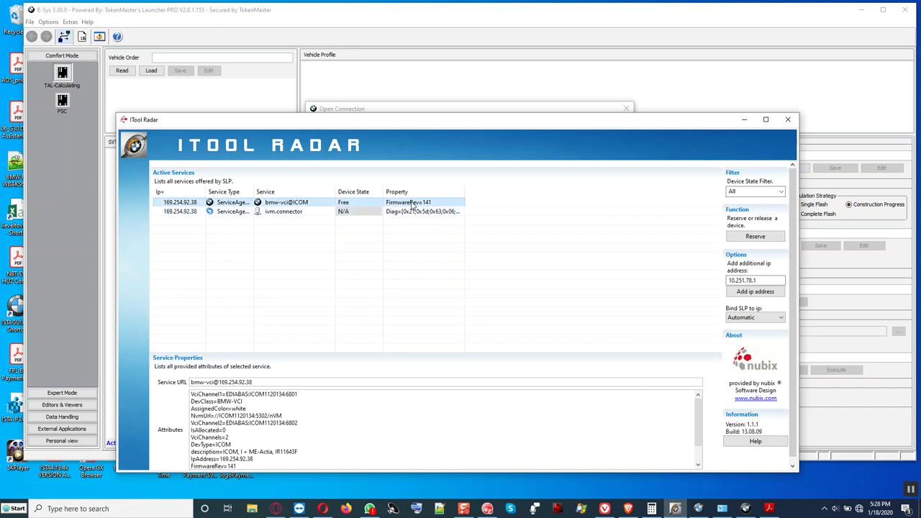
click(740, 238)
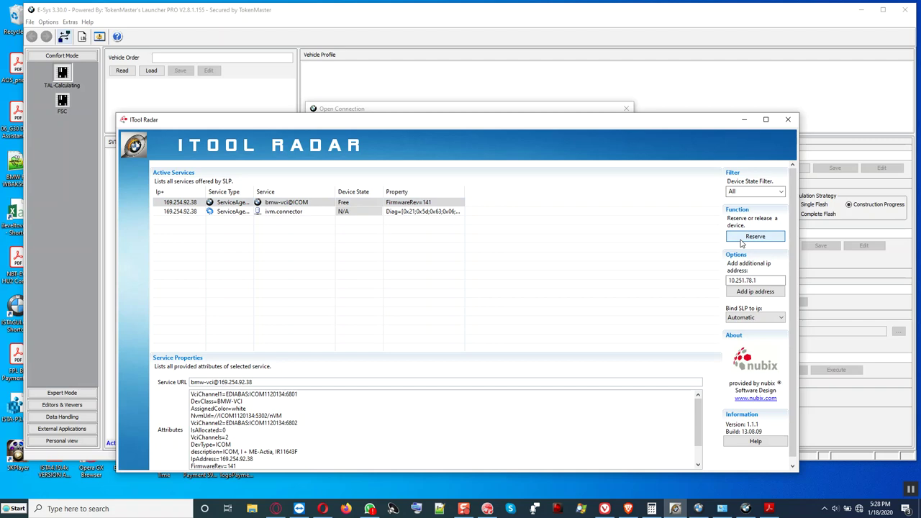
click(743, 119)
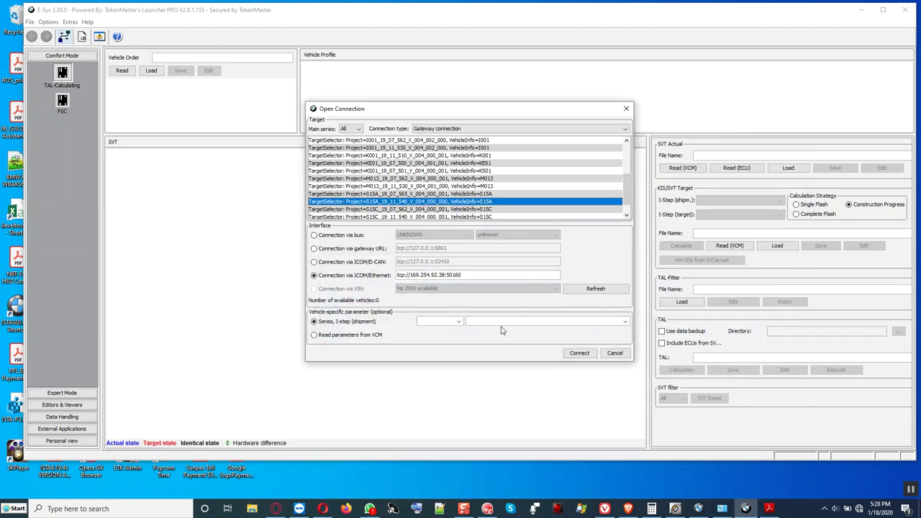
click(579, 353)
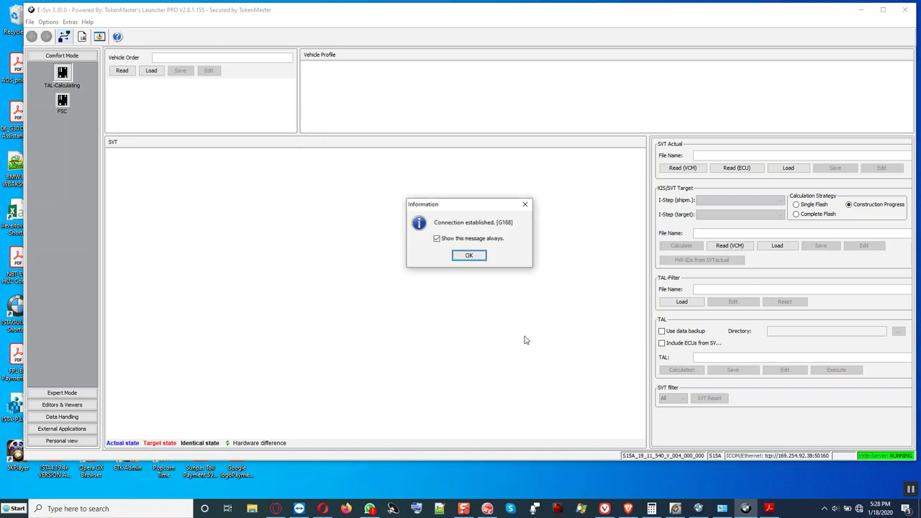
click(465, 258)
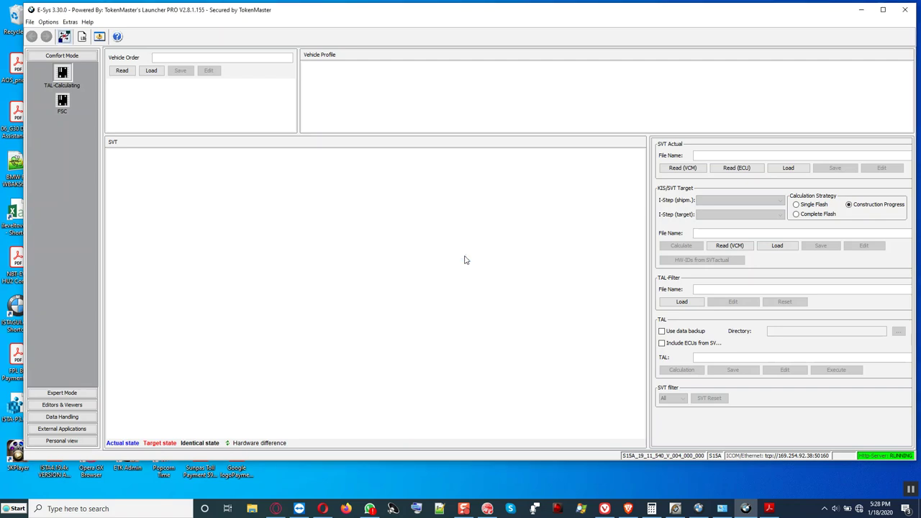
click(121, 71)
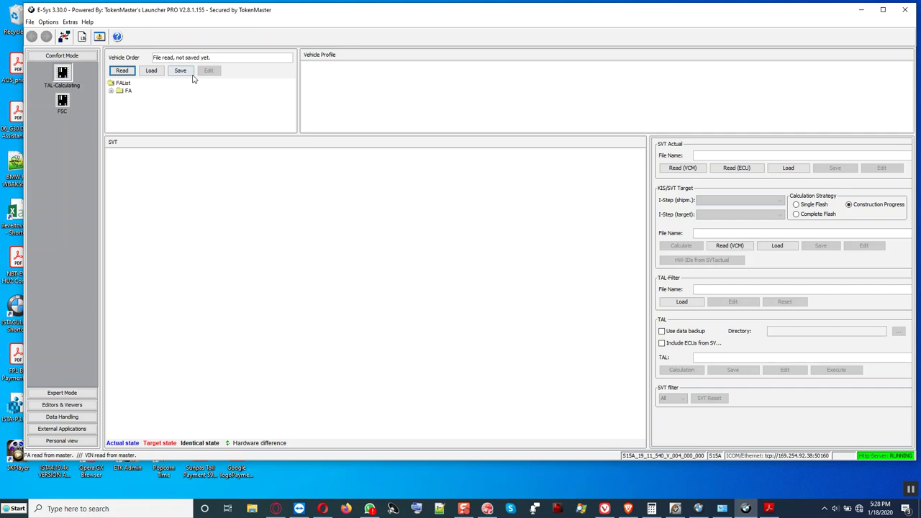
click(182, 73)
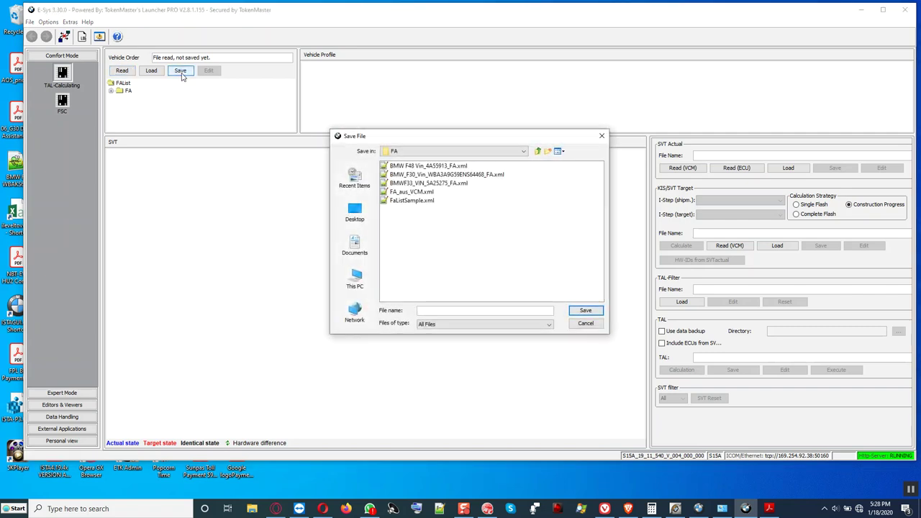
text(BMW G30 Vin WE66619)
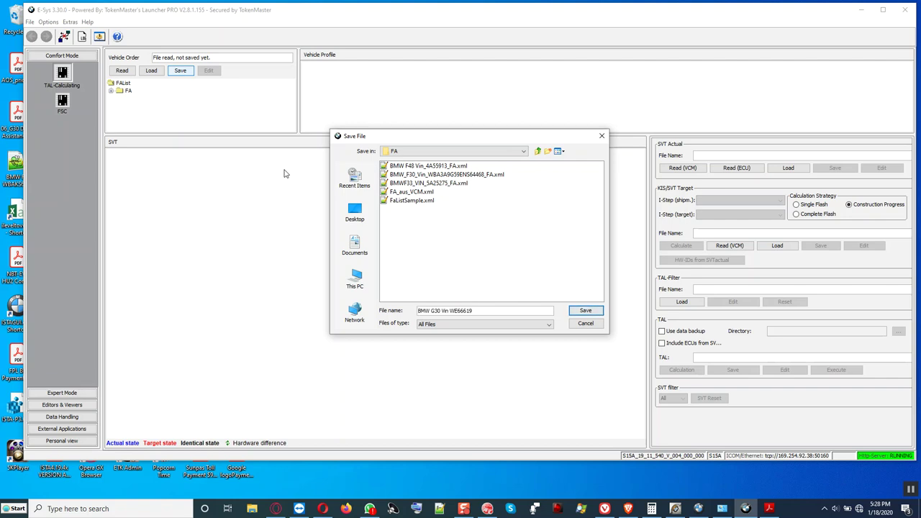
text(_FA)
click(583, 311)
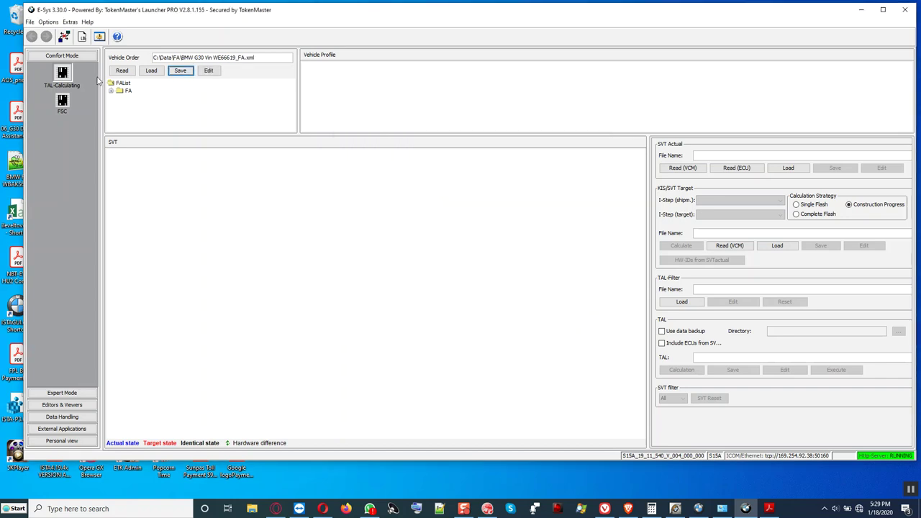
click(128, 91)
Activate the FA and read the actual SVT from the ECUs, listing 20 ECUs.
right_click(130, 90)
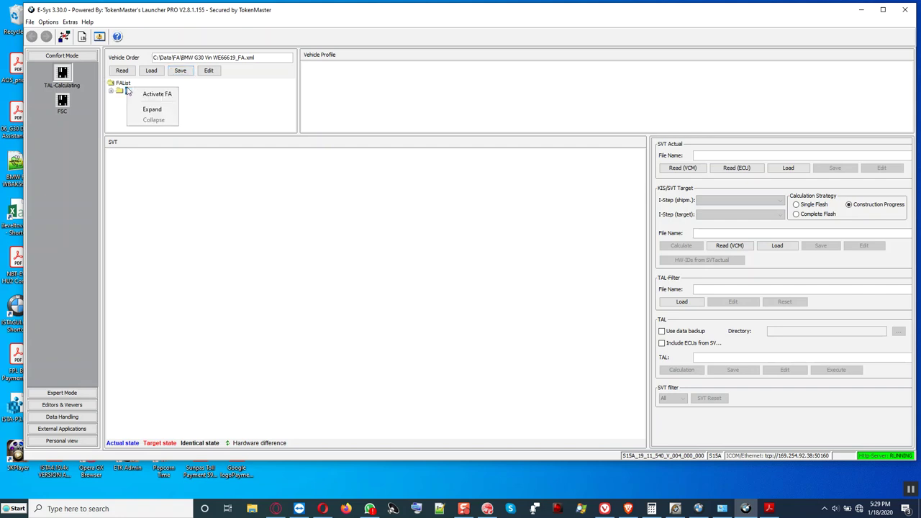
click(156, 95)
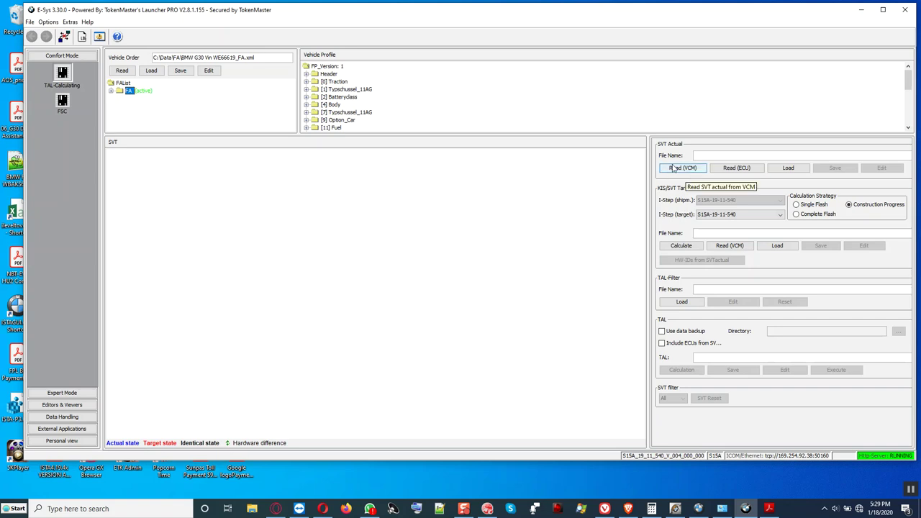
click(672, 169)
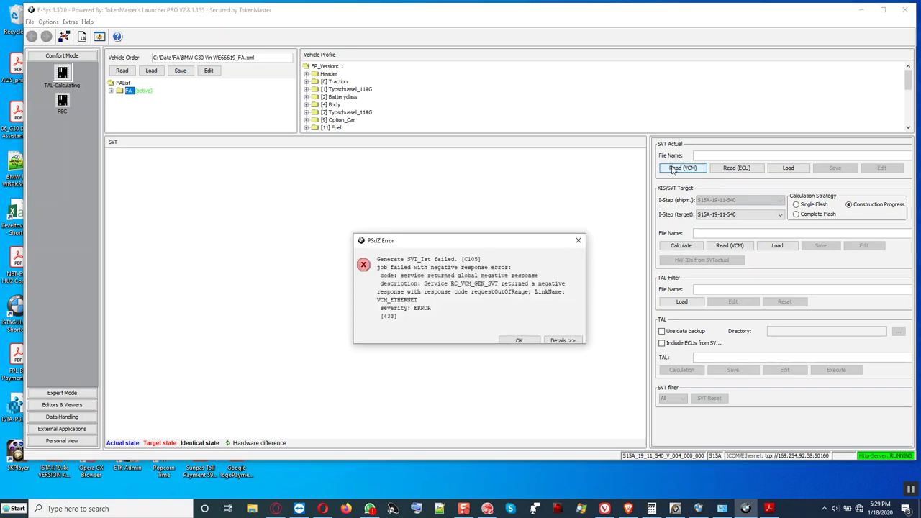
click(577, 242)
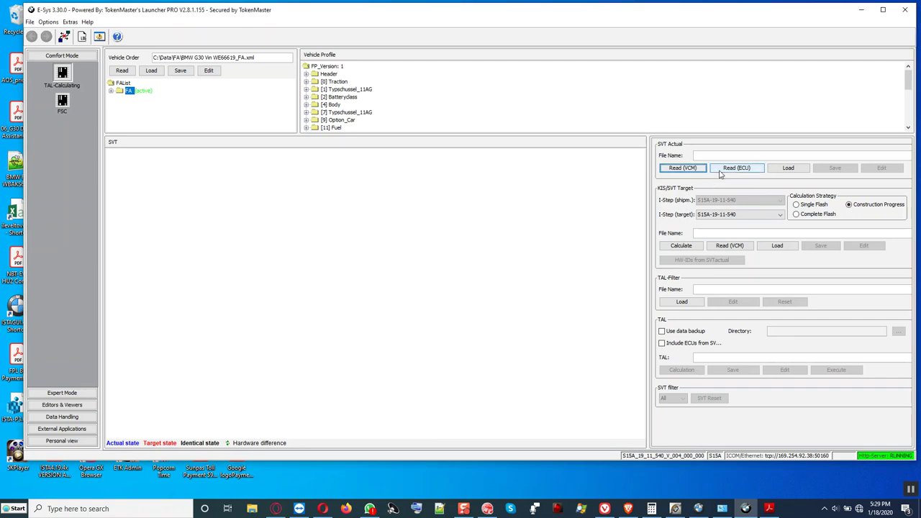
click(718, 168)
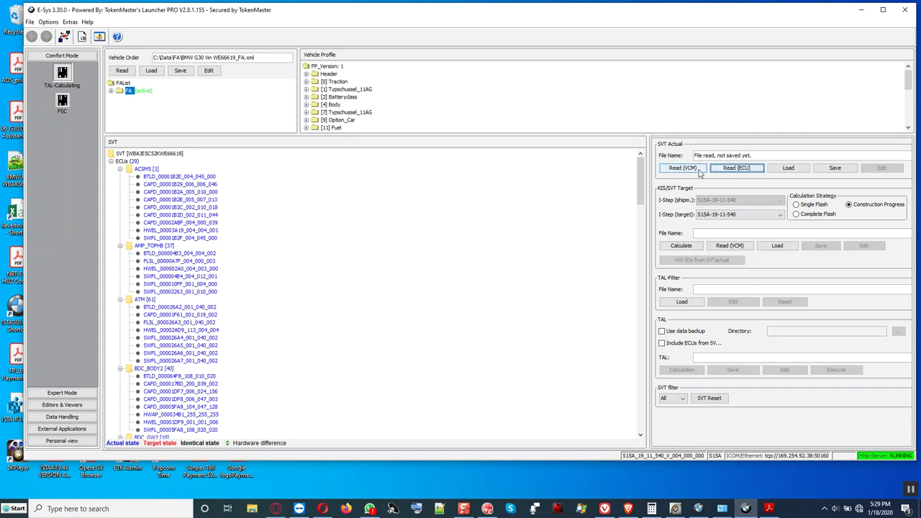
Choose Complete Flash with shipment I-step S15A-18-07-530 and switch to Expert Mode.
click(804, 215)
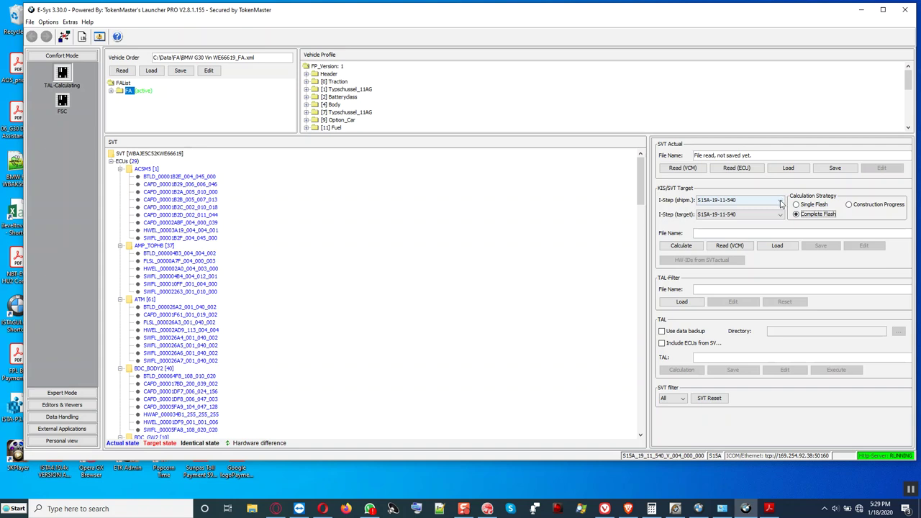
click(780, 202)
drag(781, 219, 782, 235)
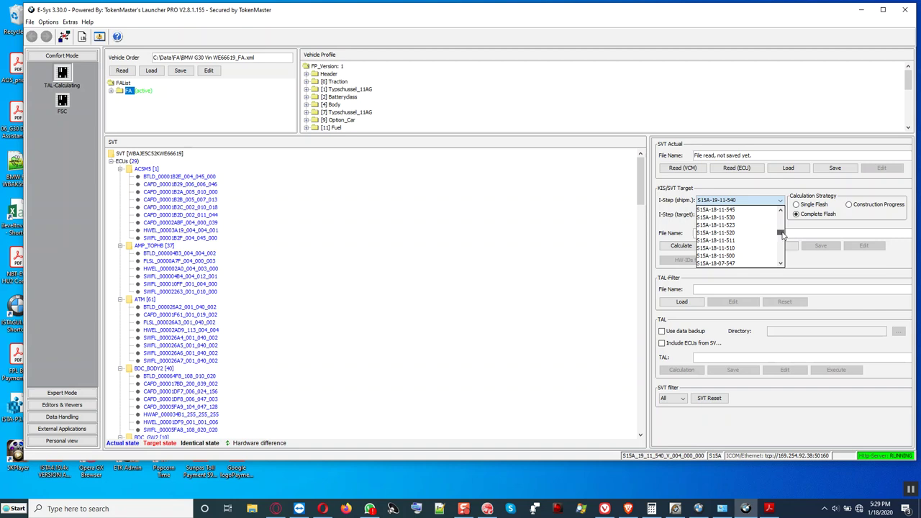
drag(782, 235, 782, 238)
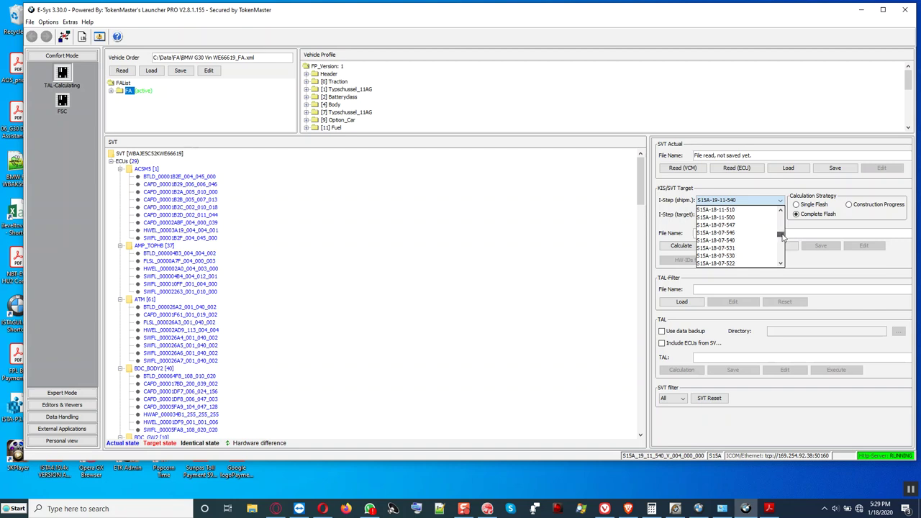
click(741, 255)
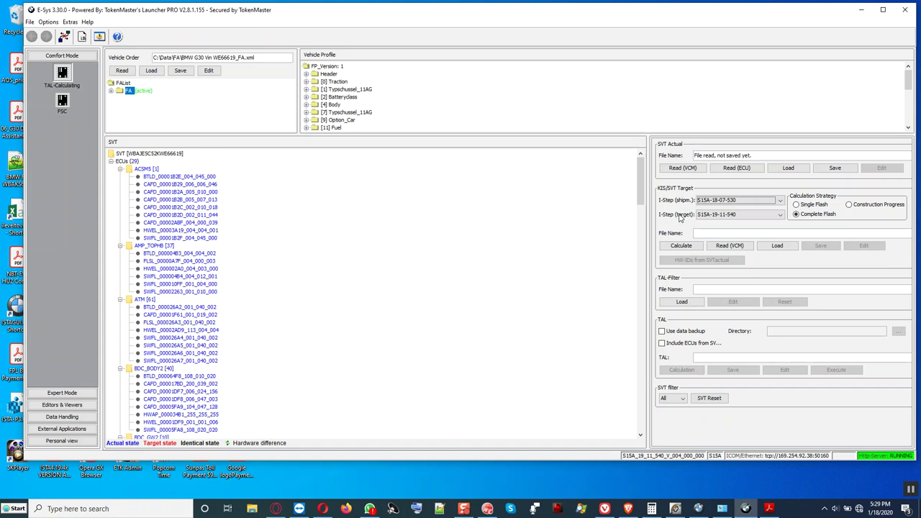
click(71, 395)
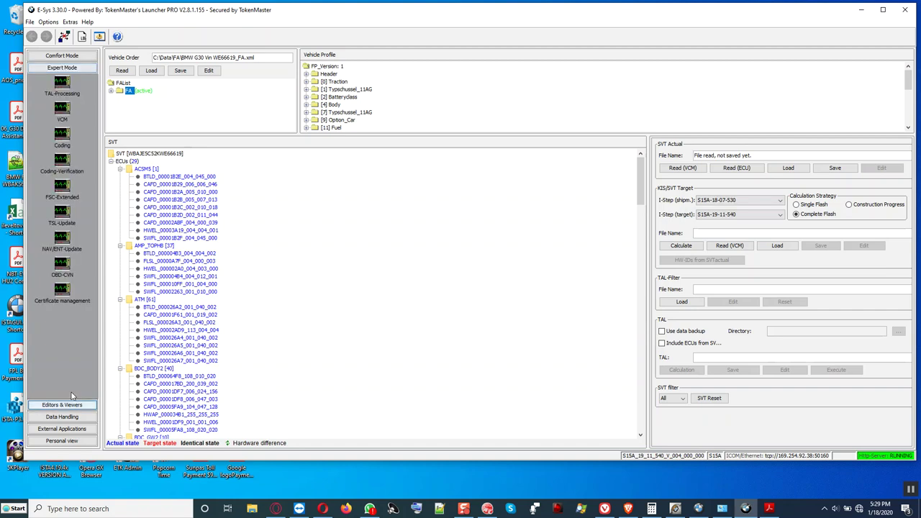
Read the stored I-steps in VCM Master (all S15A-18-07-530), then open TAL-Calculating.
click(62, 109)
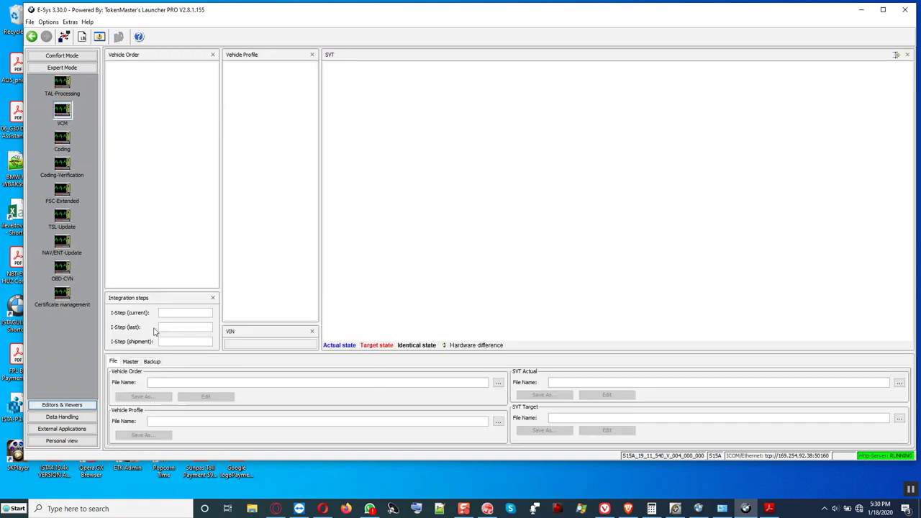
click(131, 361)
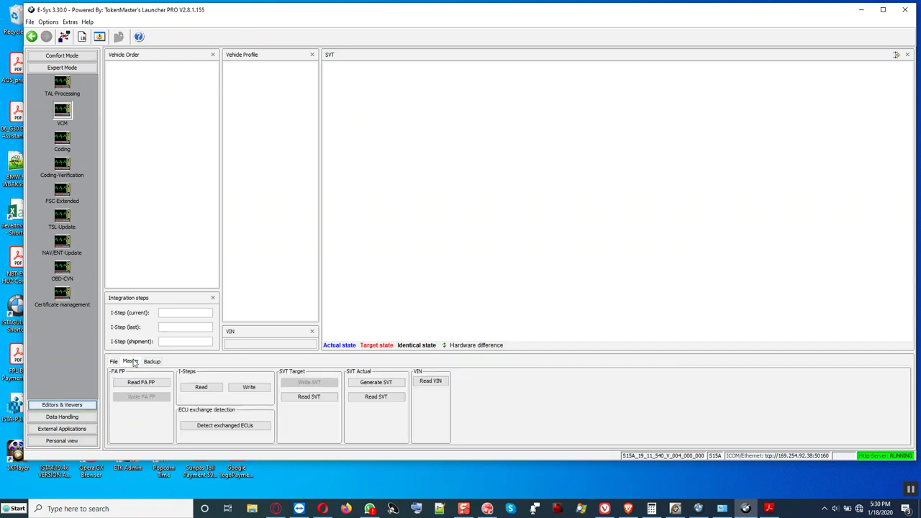
click(199, 386)
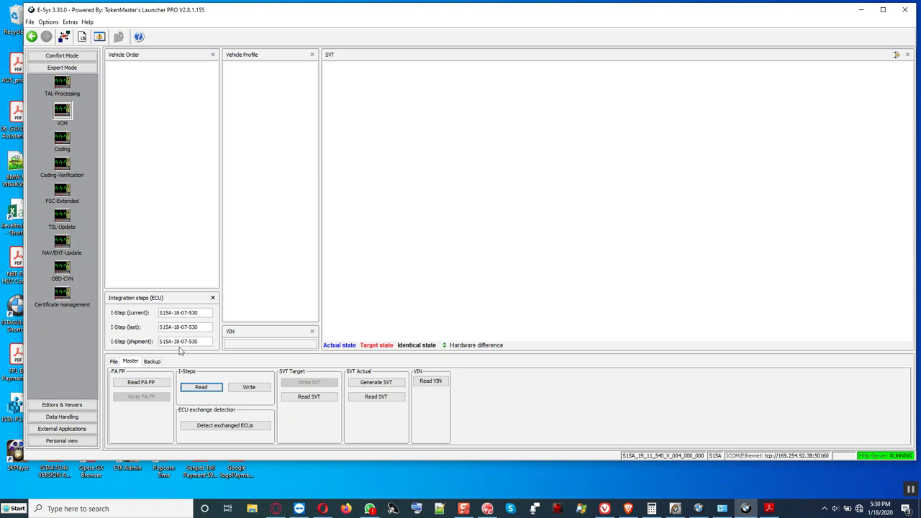
click(64, 58)
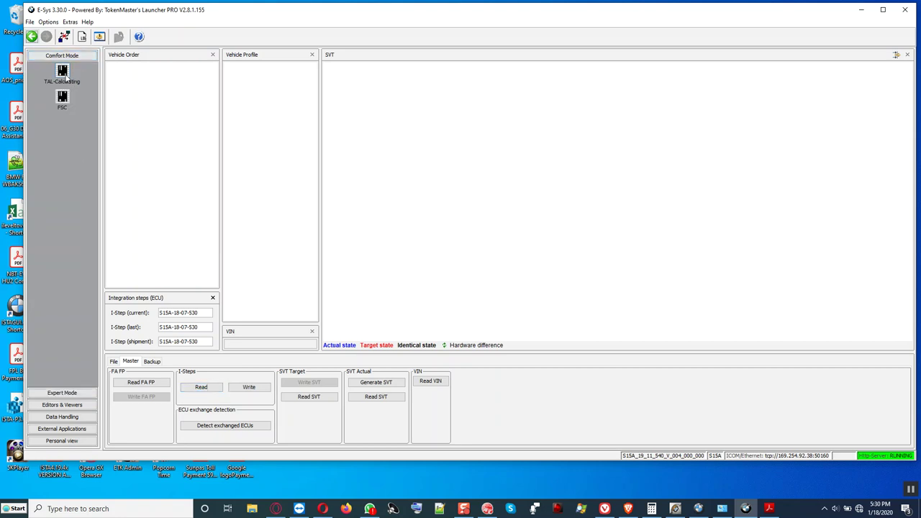
click(63, 75)
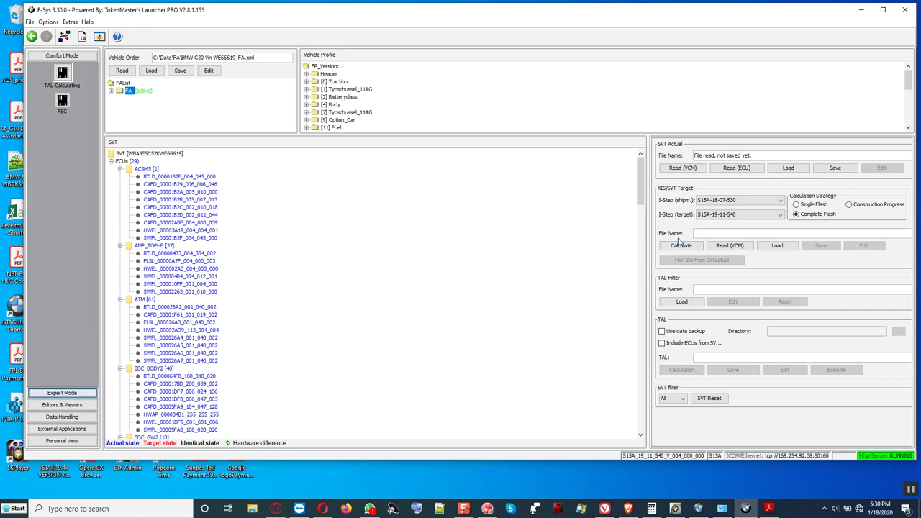
Calculate the target SVT for I-step S15A-19-11-540 across 29 ECUs.
click(679, 246)
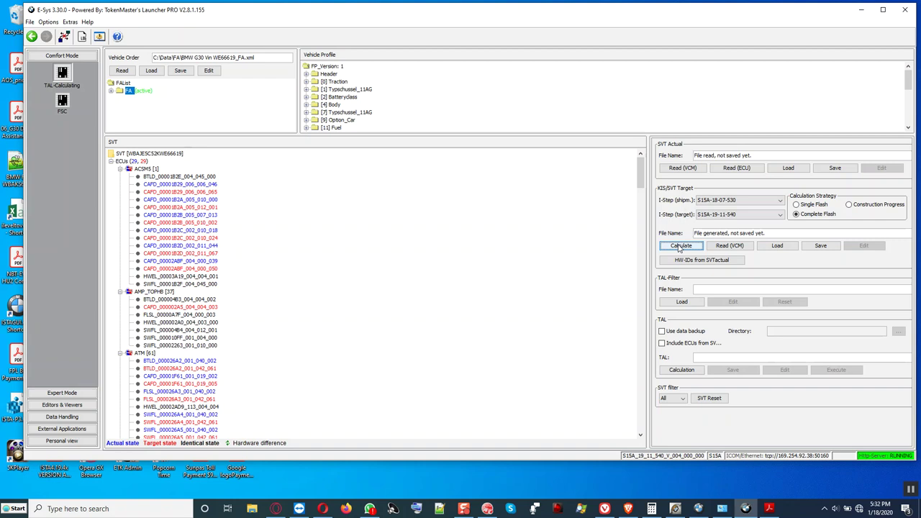
click(835, 168)
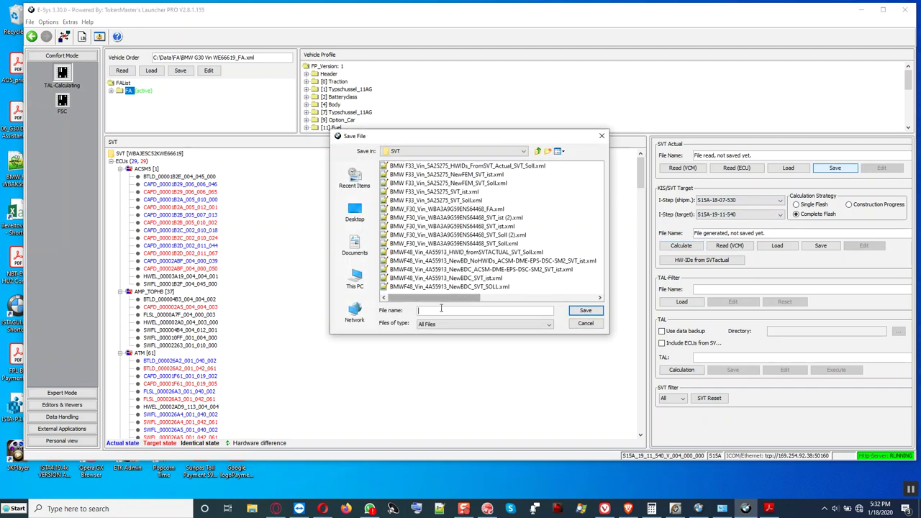
Save the actual SVT as BM_G30_Vin_WE66619_SVT_ist.xml.
text(BMW G30 Vin WE66619)
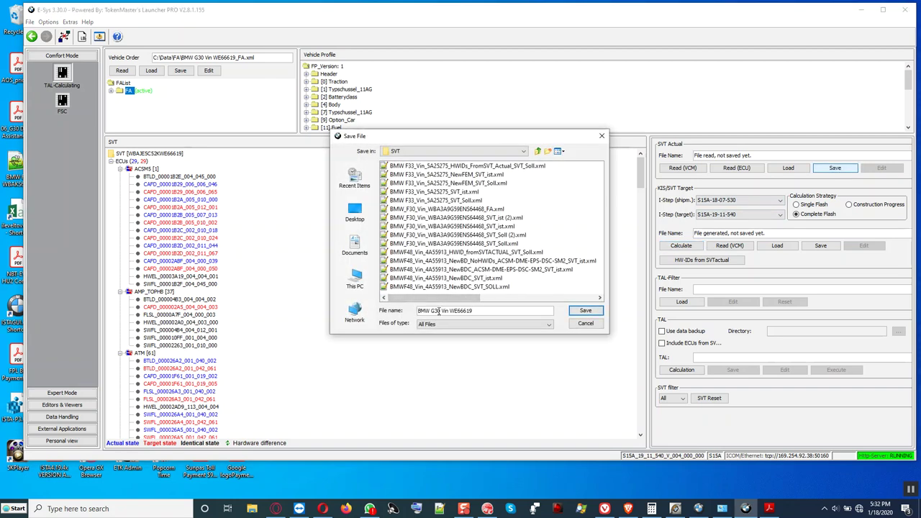
text(_SVT_ist)
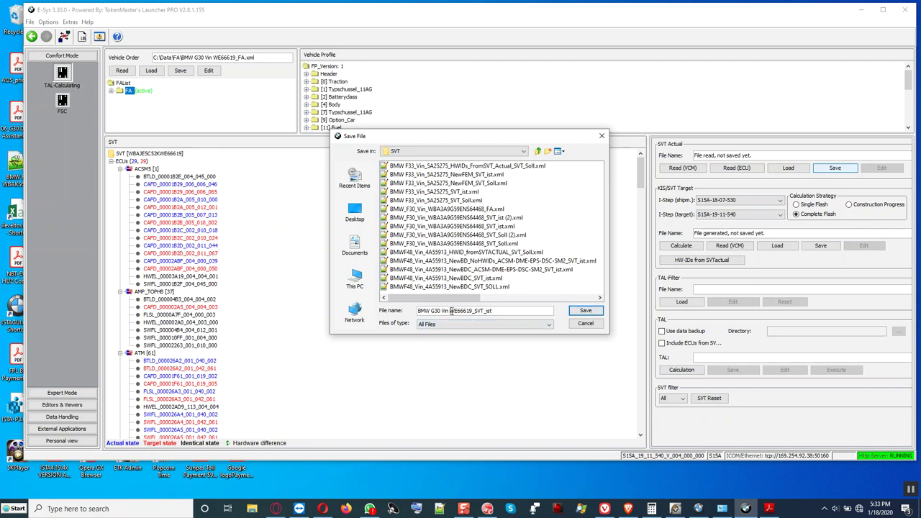
click(450, 311)
key(BackSpace)
text(_)
click(442, 310)
key(BackSpace)
text(_)
click(429, 310)
key(BackSpace)
key(BackSpace)
text(_)
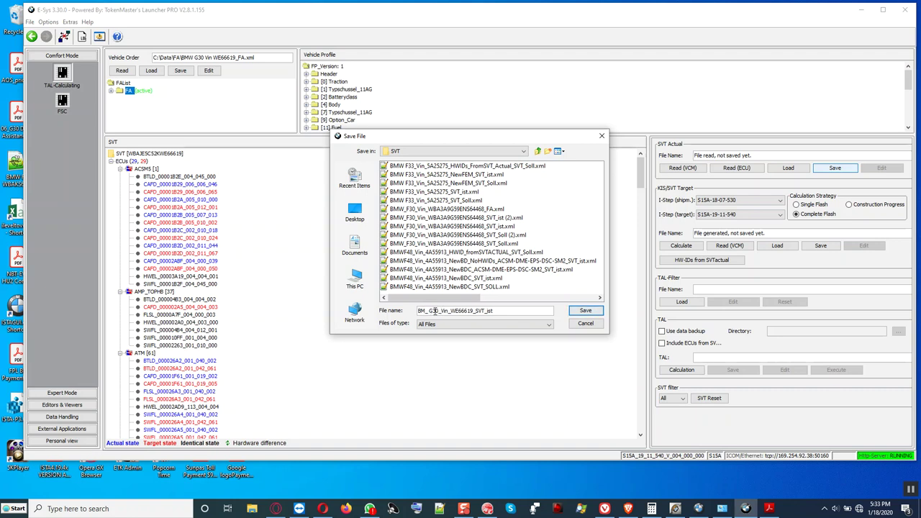
key(Delete)
click(584, 312)
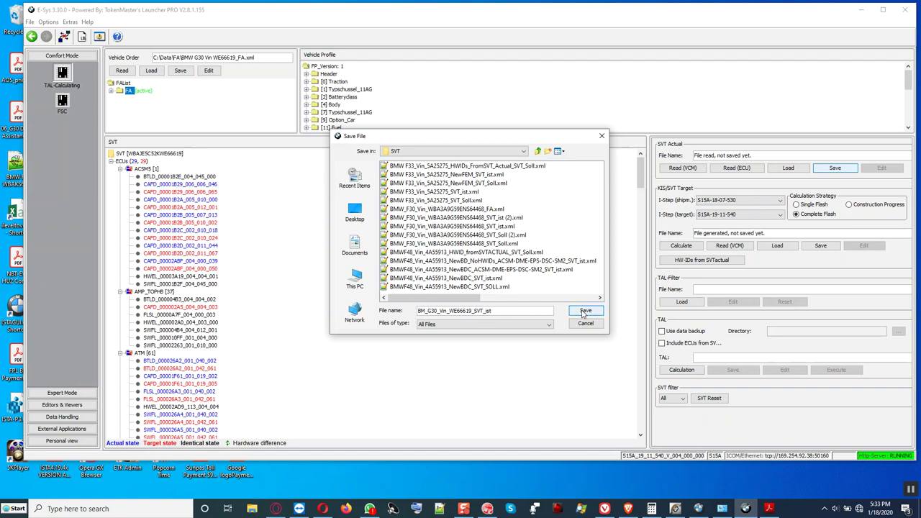
click(584, 312)
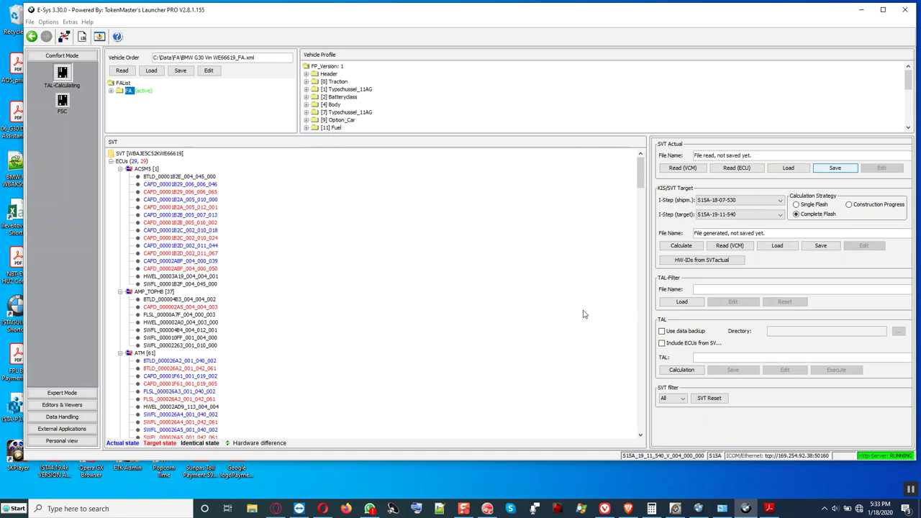
Save the target SVT as BM_G30_Vin_WE66619_SVT_Soll.xml.
click(821, 246)
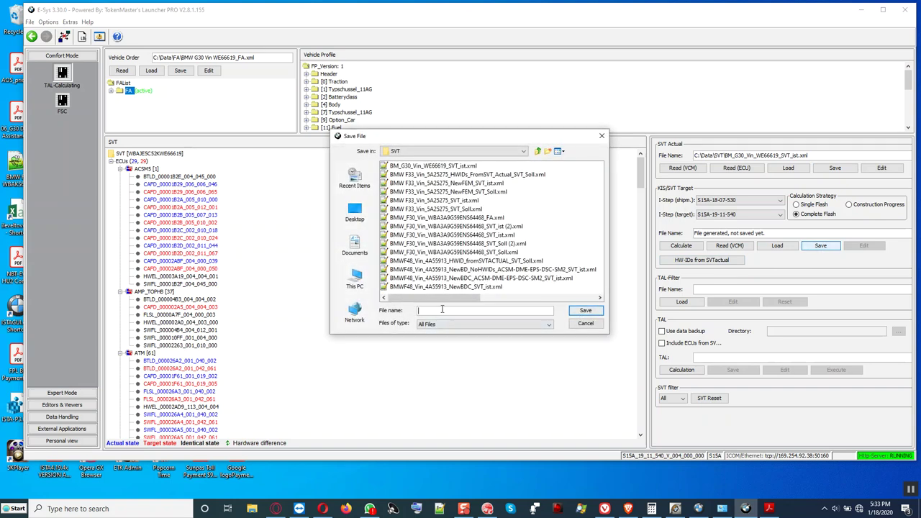
click(466, 166)
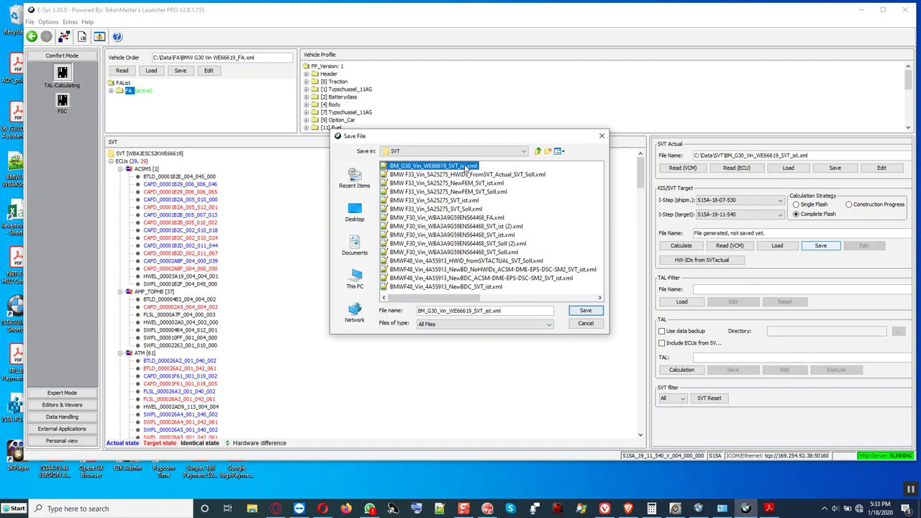
click(490, 310)
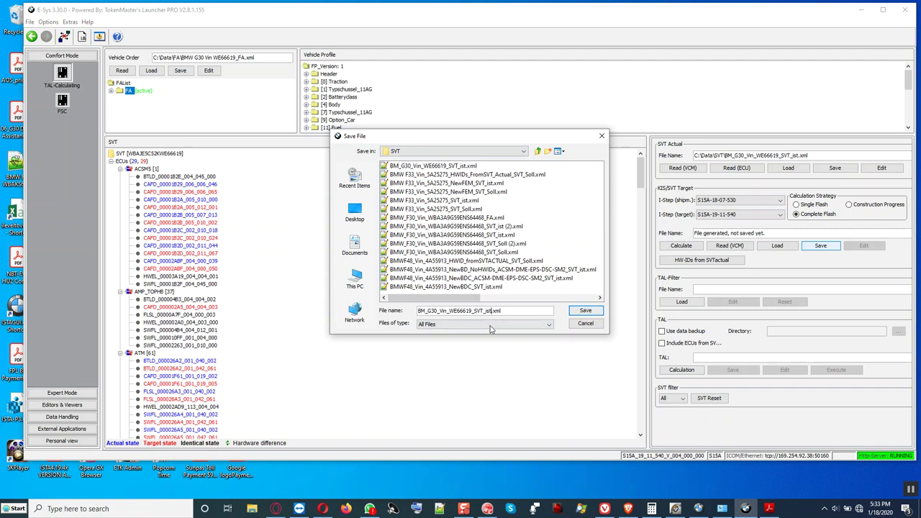
key(BackSpace)
key(BackSpace)
key(BackSpace)
text(Soll)
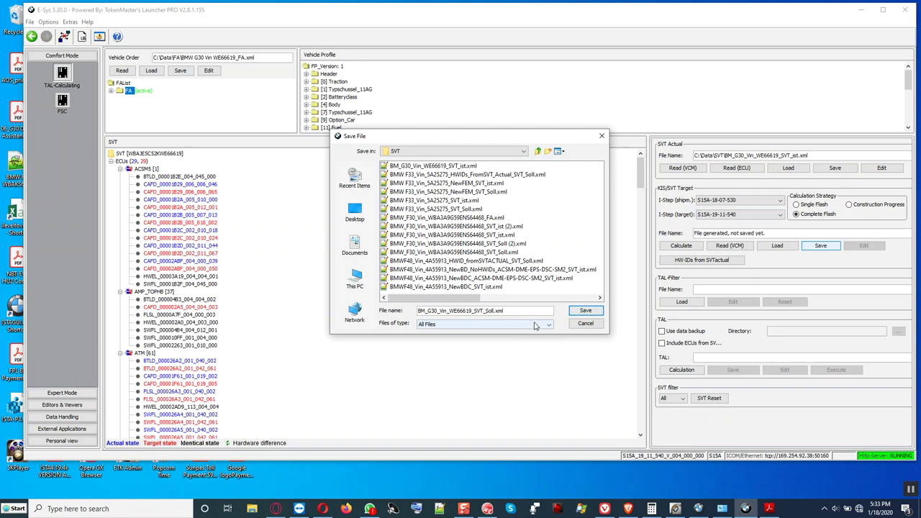
click(585, 312)
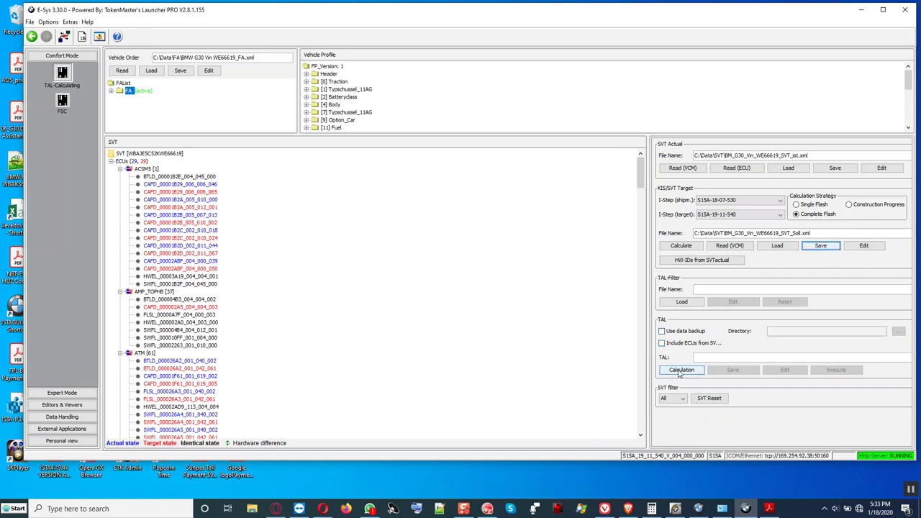
Calculate the TAL and name its file from the G30 base name plus 'Tal'.
click(679, 371)
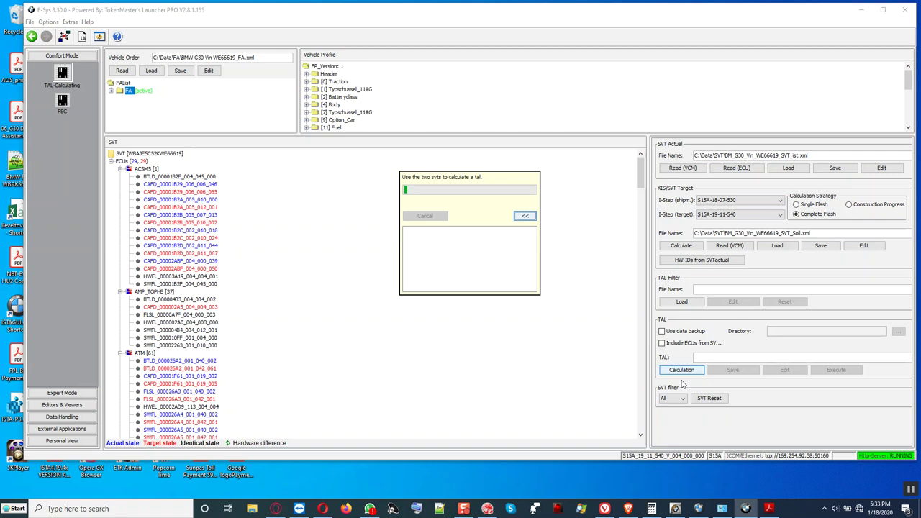
click(731, 370)
text(BMW G30 Vin WE66619_)
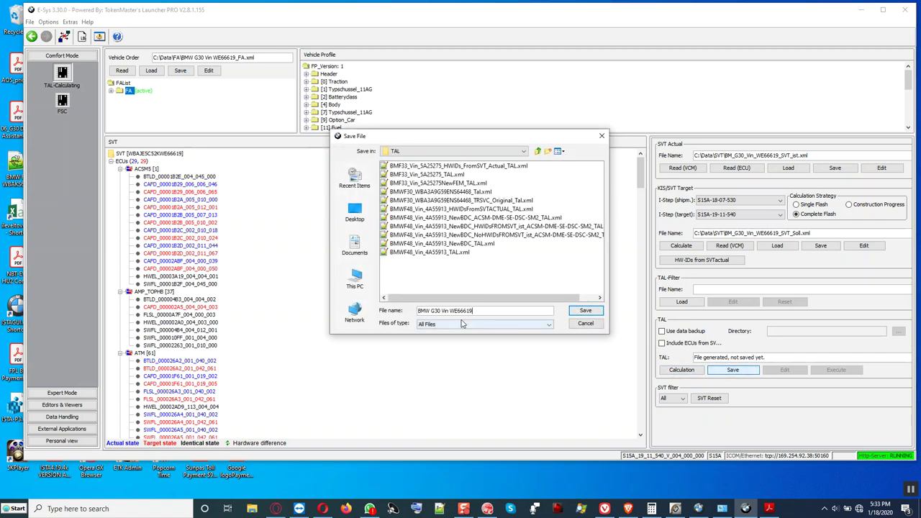
text(Tal)
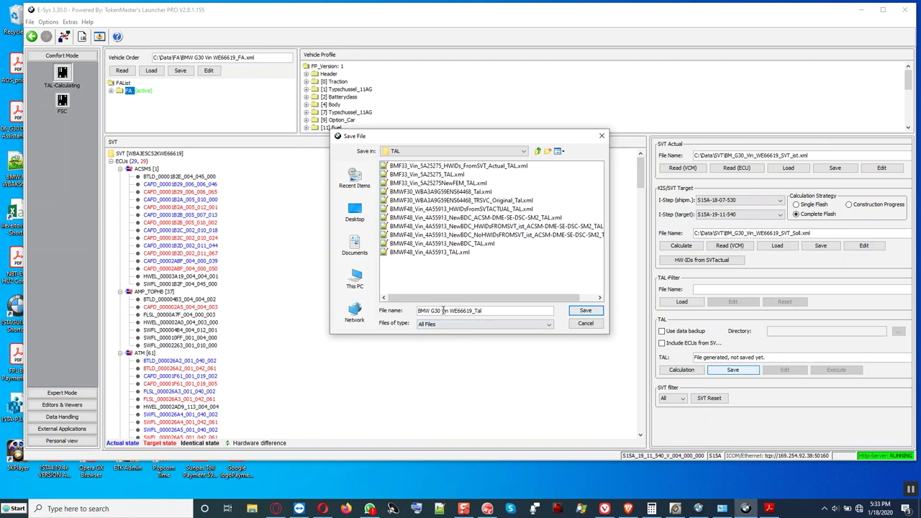
click(443, 310)
key(BackSpace)
text(_)
key(Right)
key(Right)
key(Right)
key(Right)
key(BackSpace)
text(_)
key(BackSpace)
text(_)
click(586, 310)
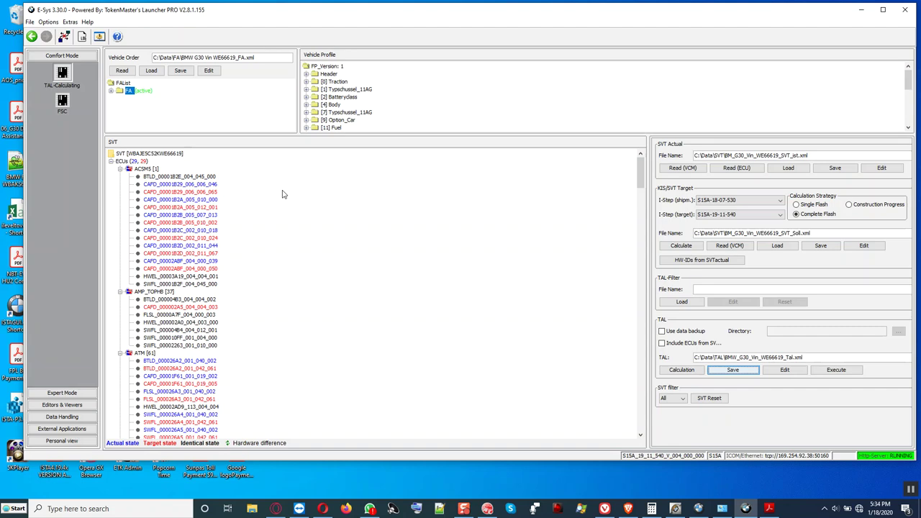
scroll(282, 194, down, 8)
scroll(283, 195, down, 12)
scroll(283, 194, down, 6)
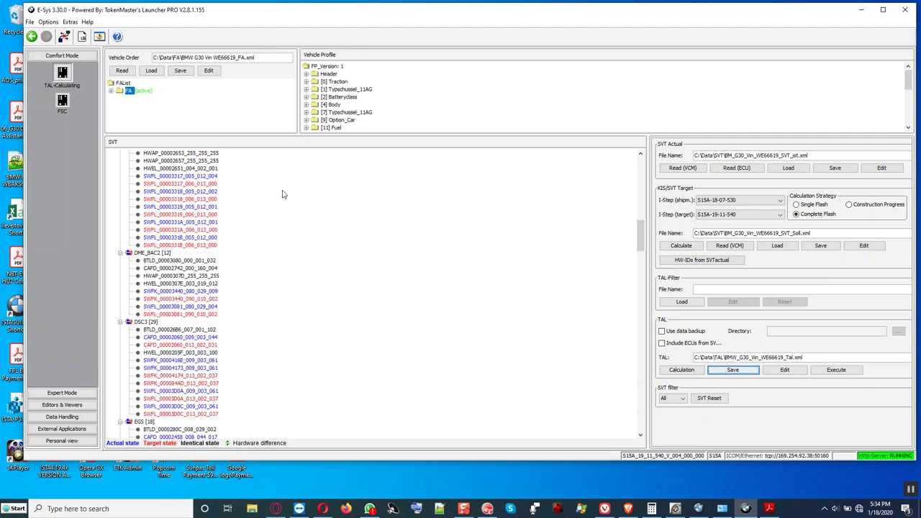
scroll(282, 194, down, 11)
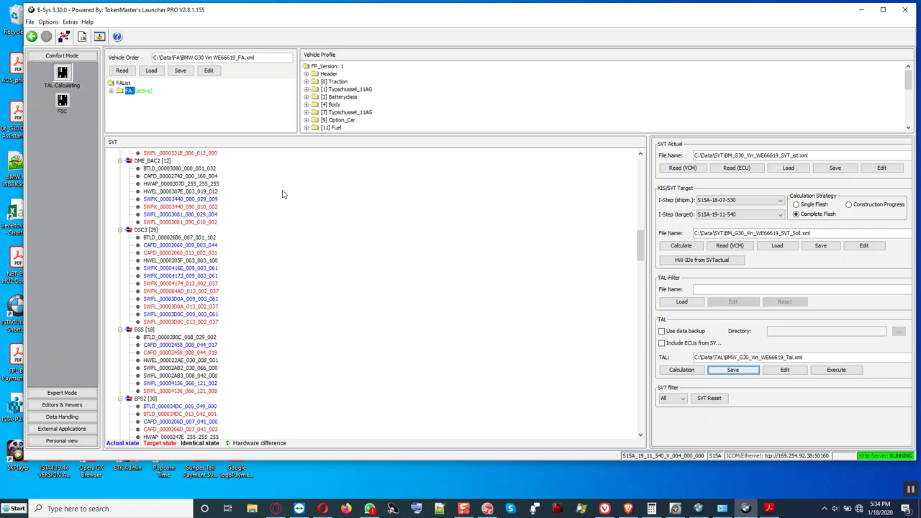
scroll(283, 194, down, 18)
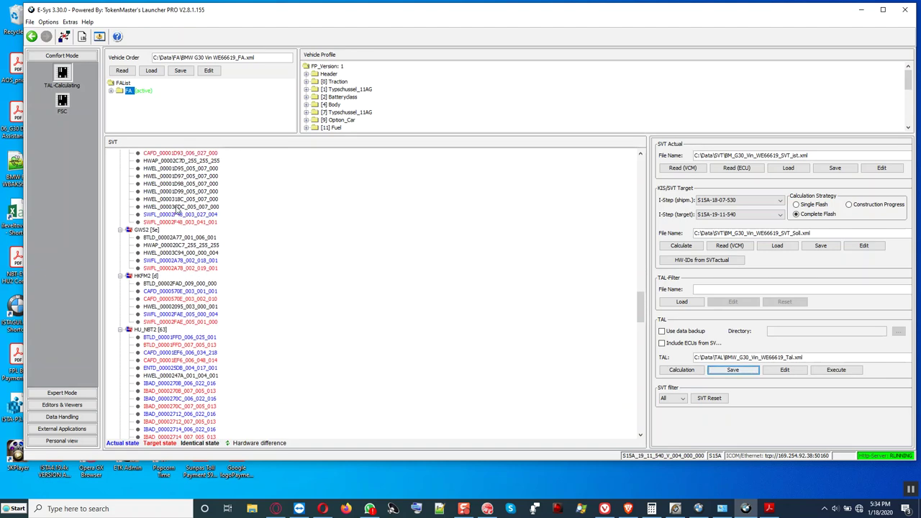
scroll(177, 208, up, 9)
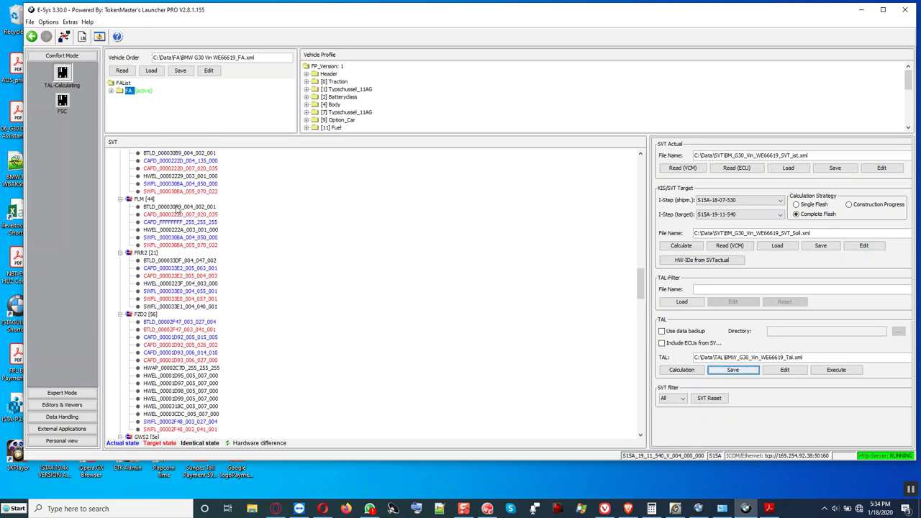
scroll(177, 208, up, 1)
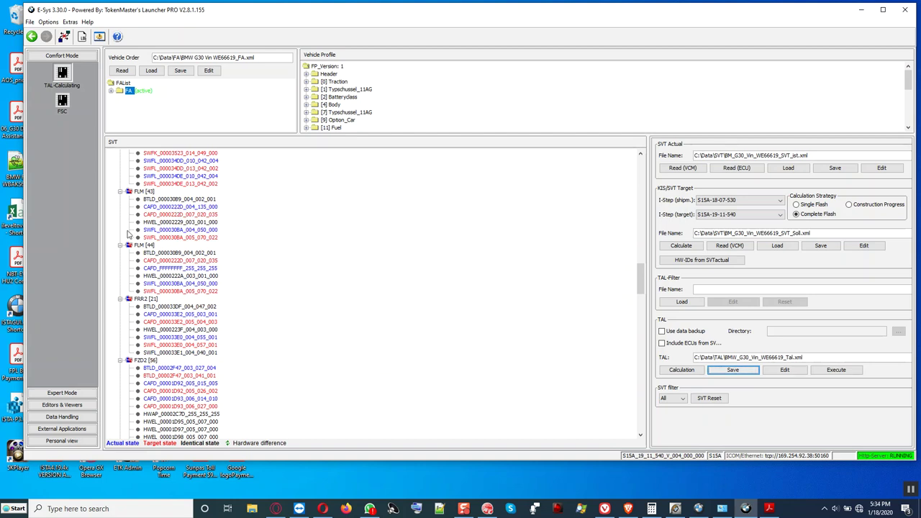
Compare FLM [43] and [44] CAFDs (CAFD_0000222D_007_020_035 vs CAFD_FFFFFFFF_255_255_255), then enter Expert Mode.
click(148, 192)
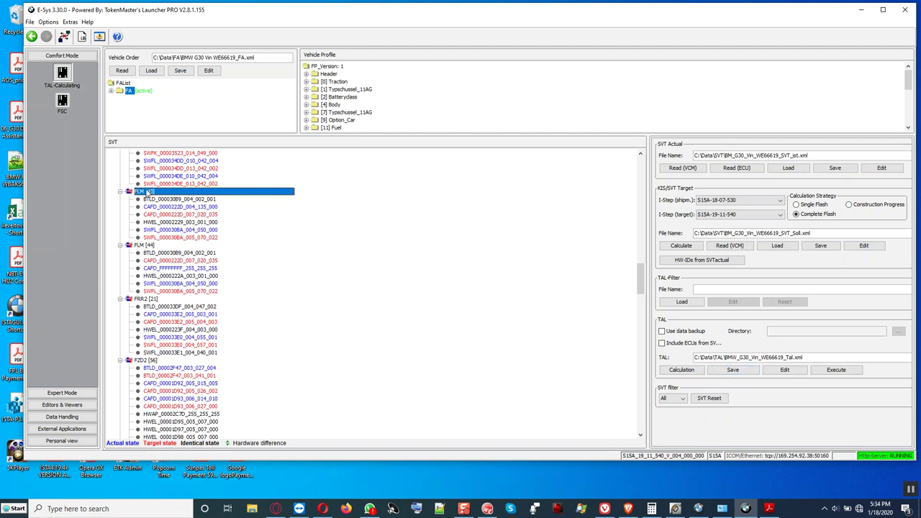
click(148, 246)
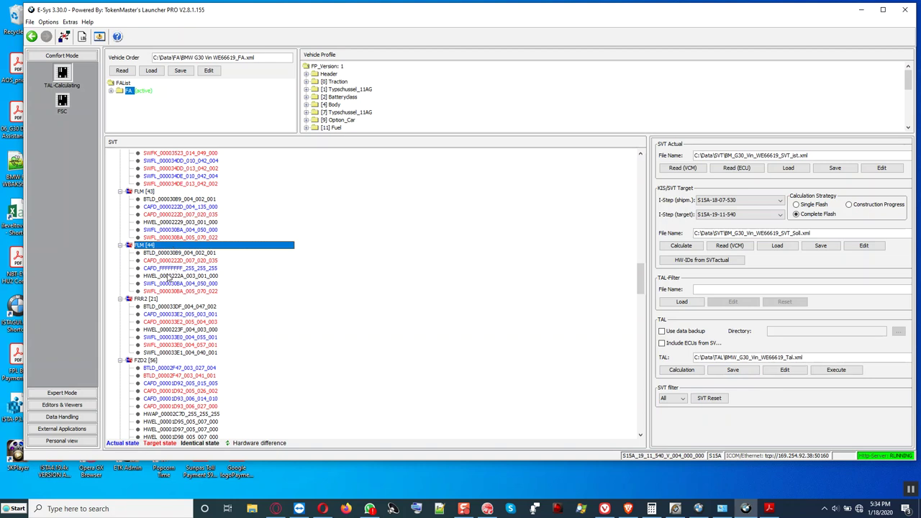
click(164, 269)
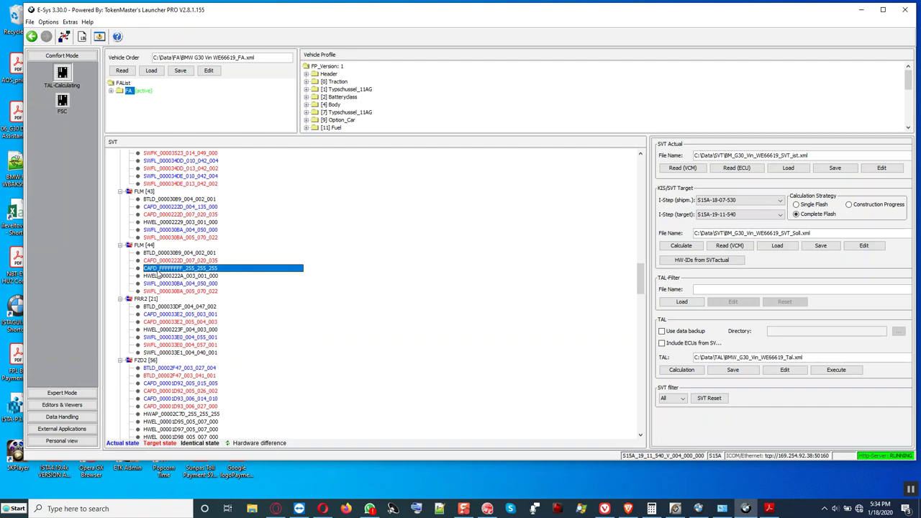
click(166, 261)
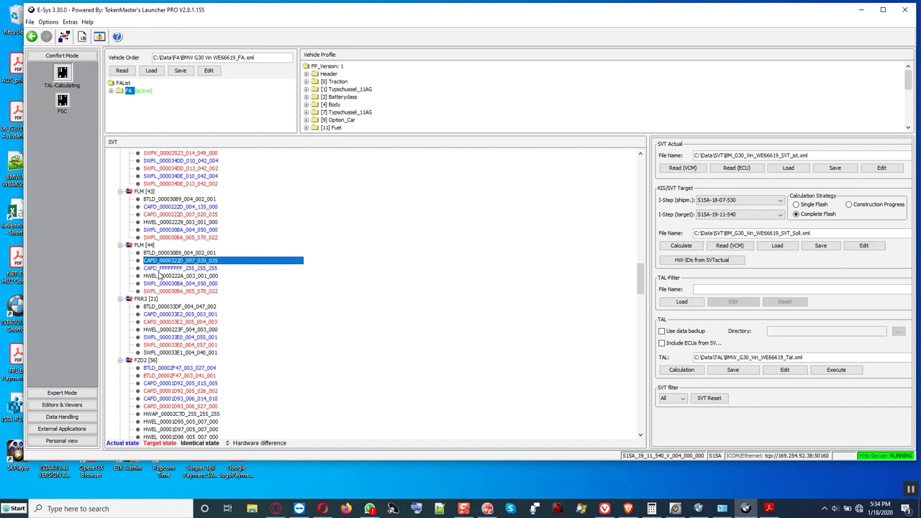
click(166, 269)
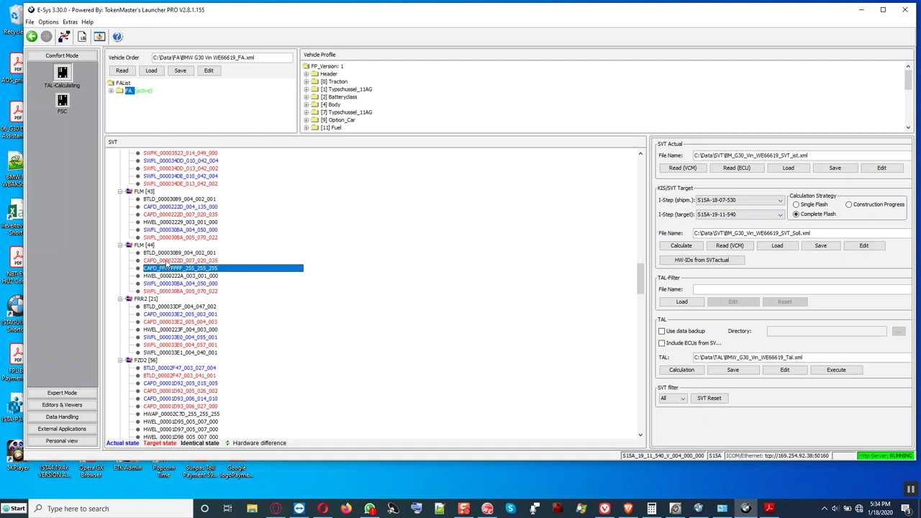
click(166, 262)
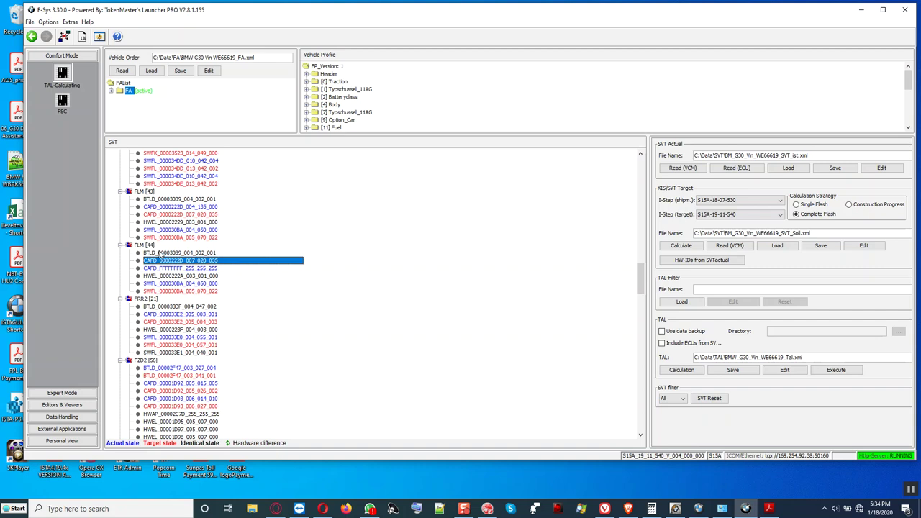
click(172, 269)
click(171, 262)
click(62, 394)
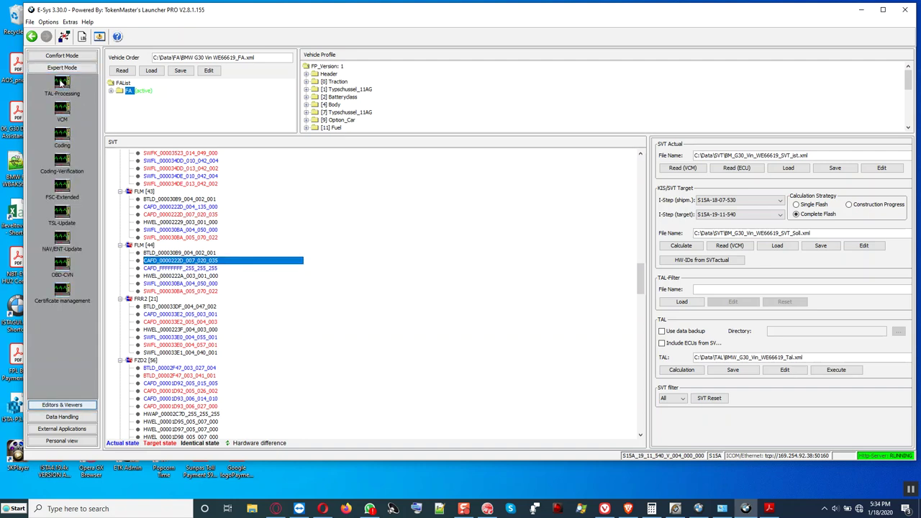
Load BMW_G30_Vin_WE66619_Tal.xml as the TAL in TAL-Processing.
click(63, 83)
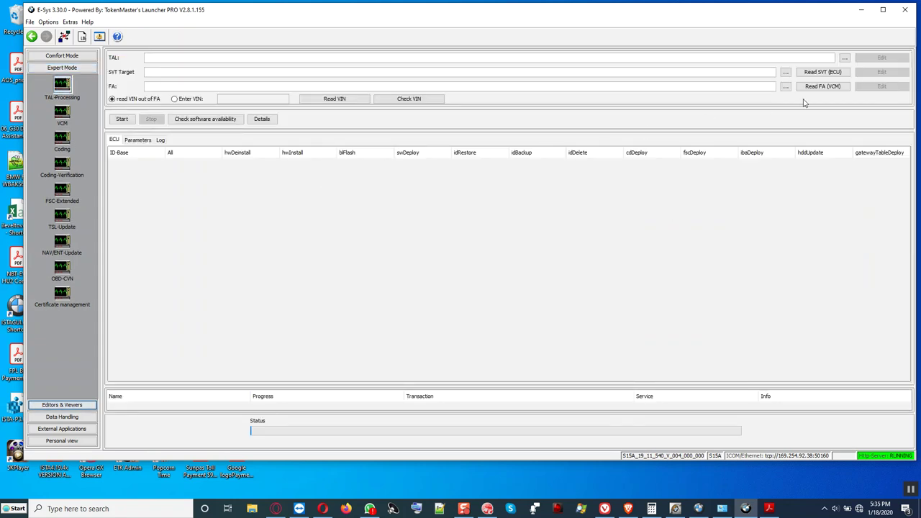
click(844, 57)
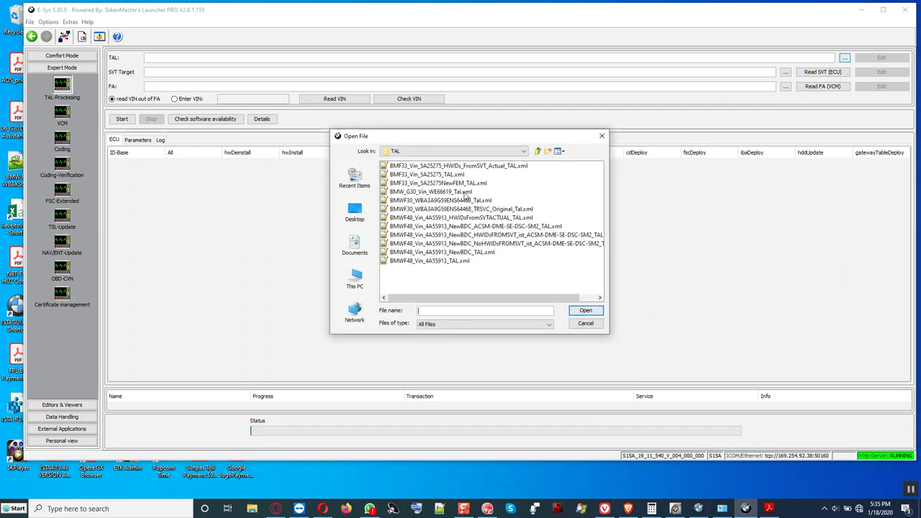
click(465, 193)
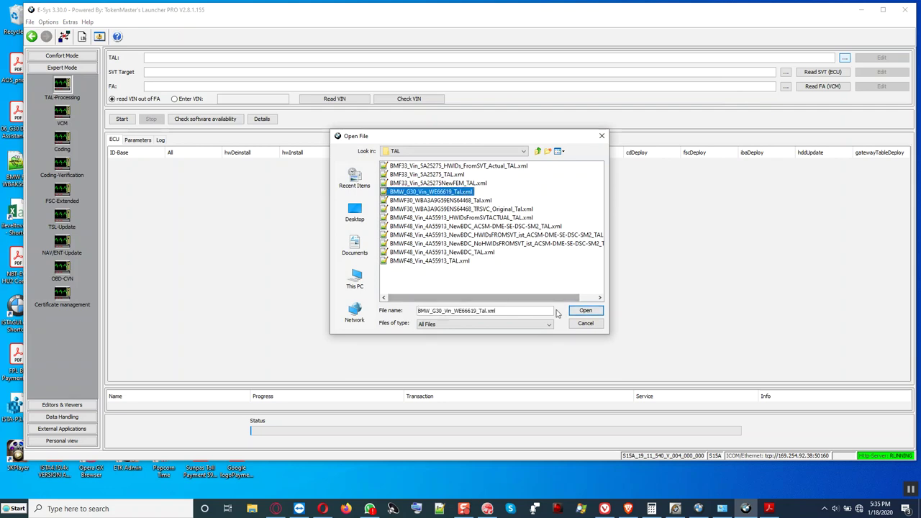
click(584, 310)
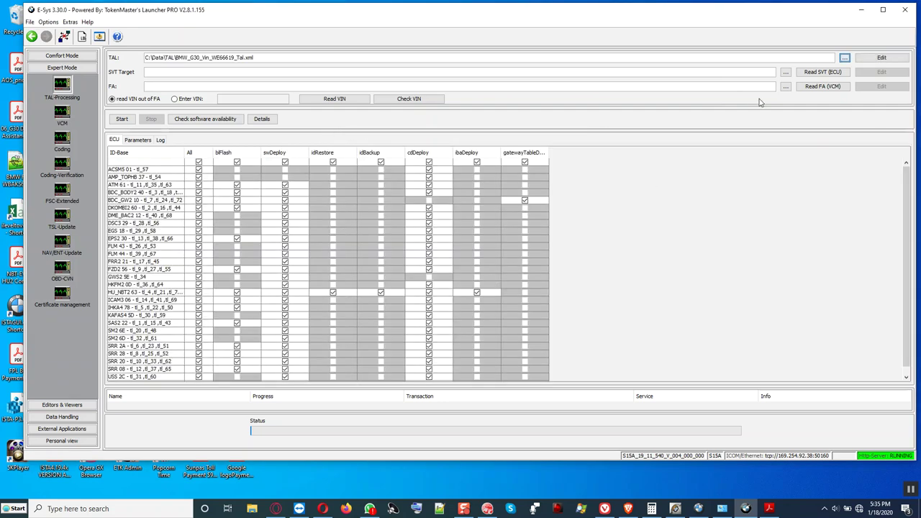
Load BM_G30_Vin_WE66619_SVT_Soll.xml as the SVT target and clear all ECU ticks.
click(785, 73)
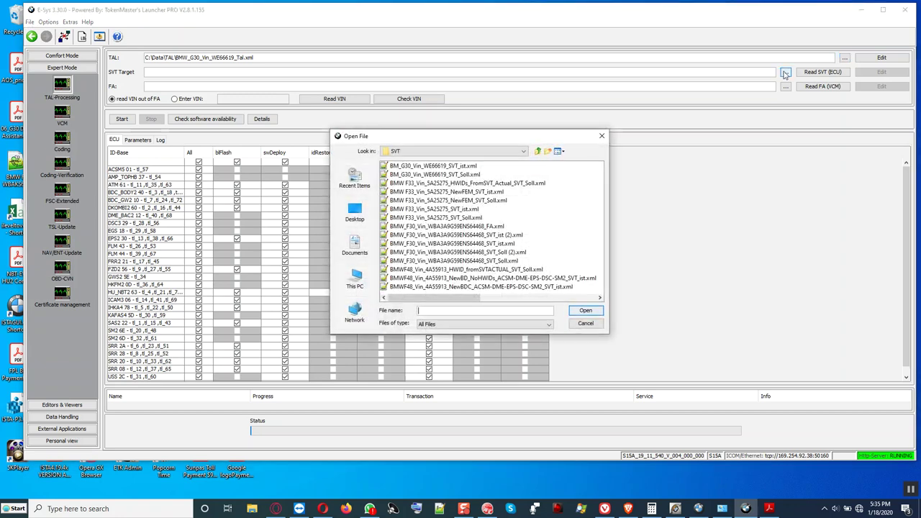
click(464, 175)
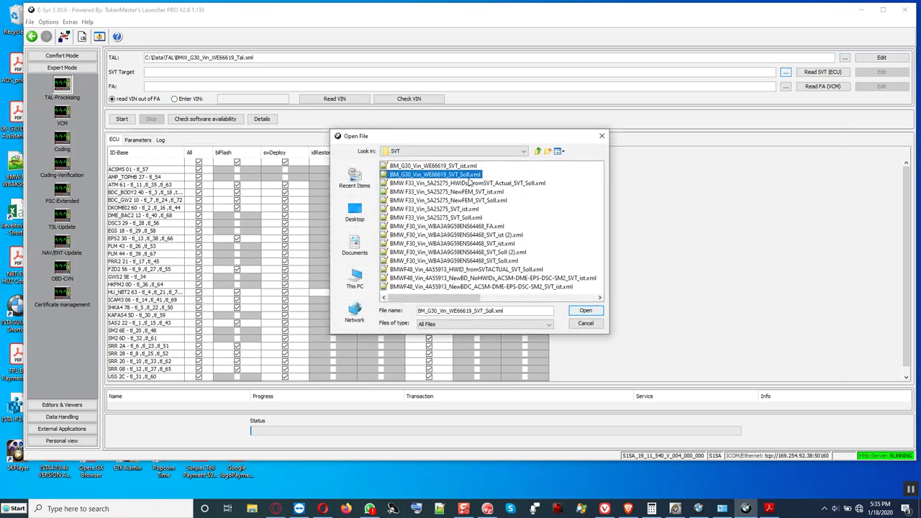
click(585, 311)
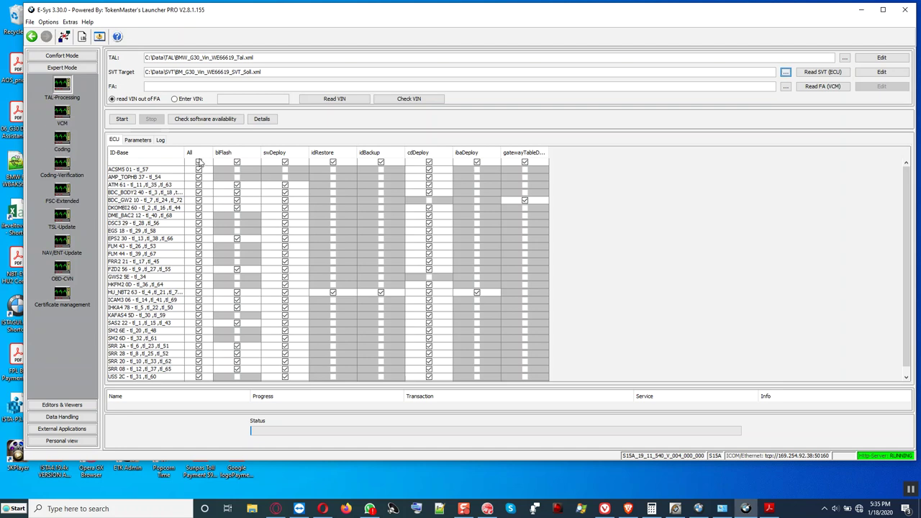
click(199, 162)
Tick only FLM 44 and FLM 43, then confirm all their software units are available.
click(198, 162)
click(199, 162)
click(199, 254)
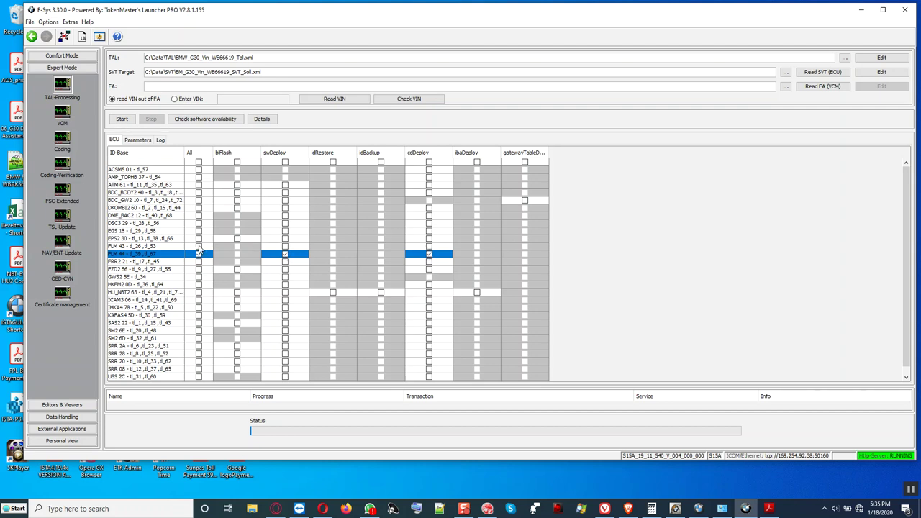
click(198, 246)
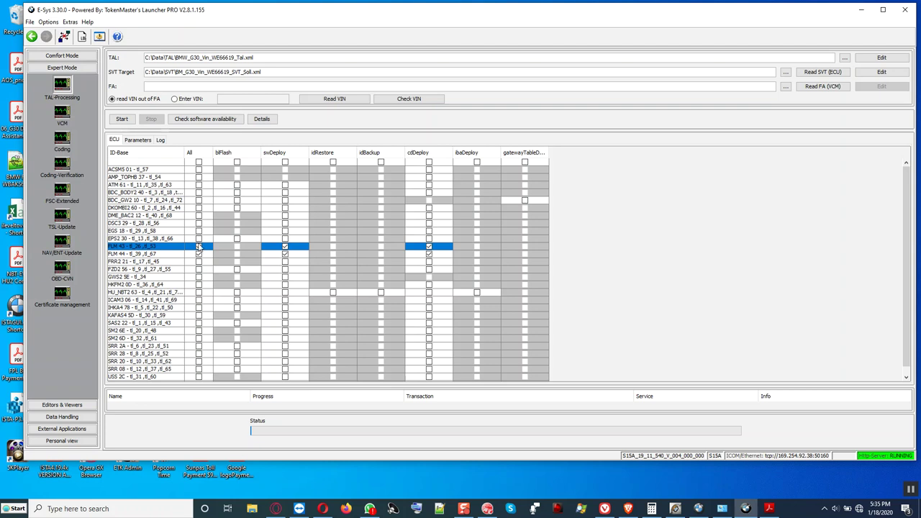
click(204, 119)
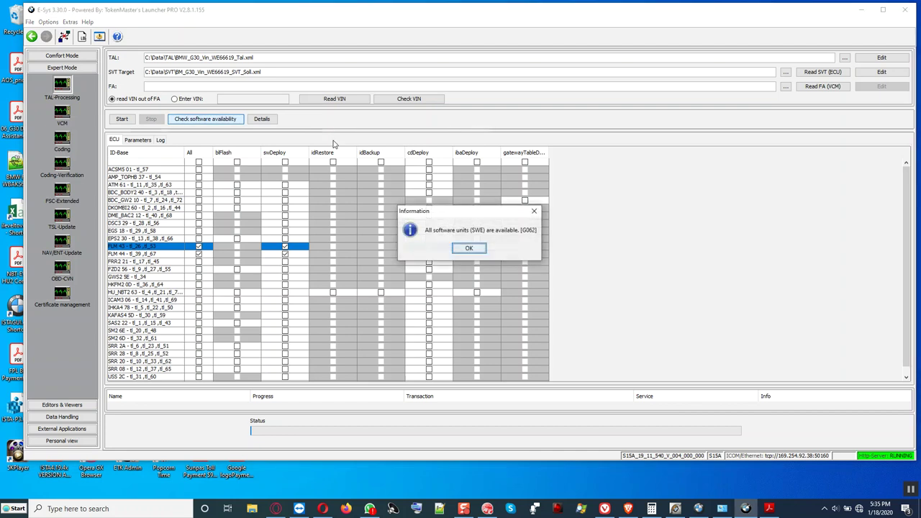
click(469, 249)
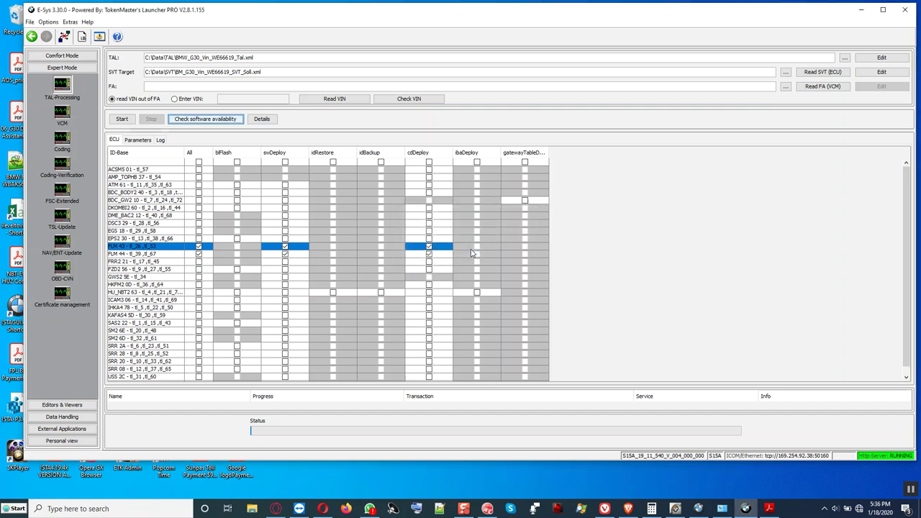
click(62, 67)
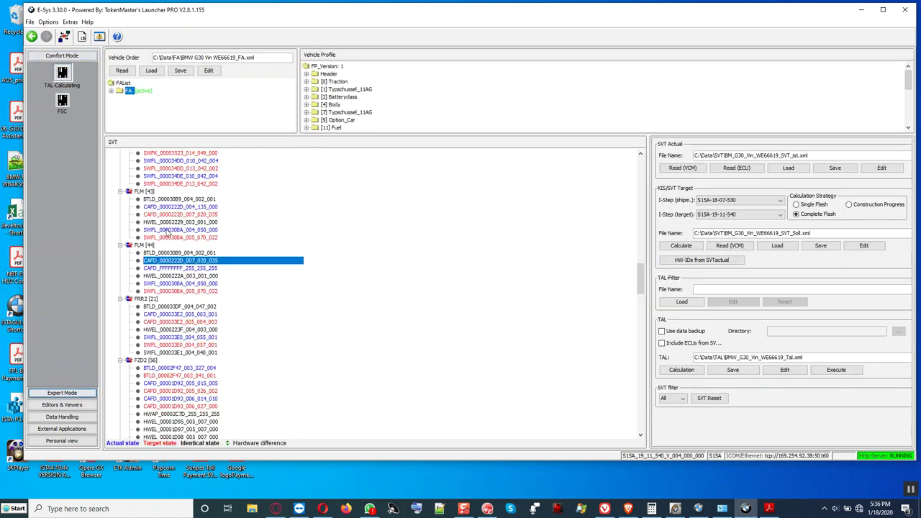
click(150, 191)
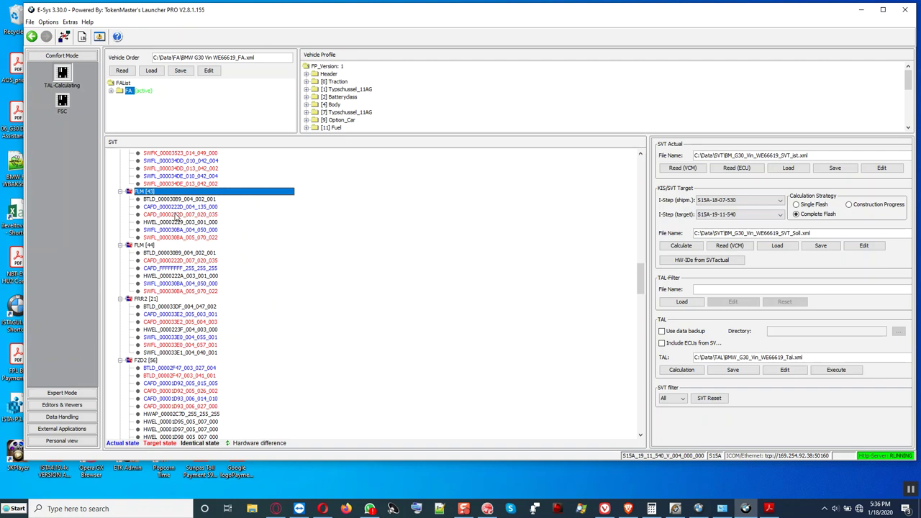
click(162, 269)
click(172, 260)
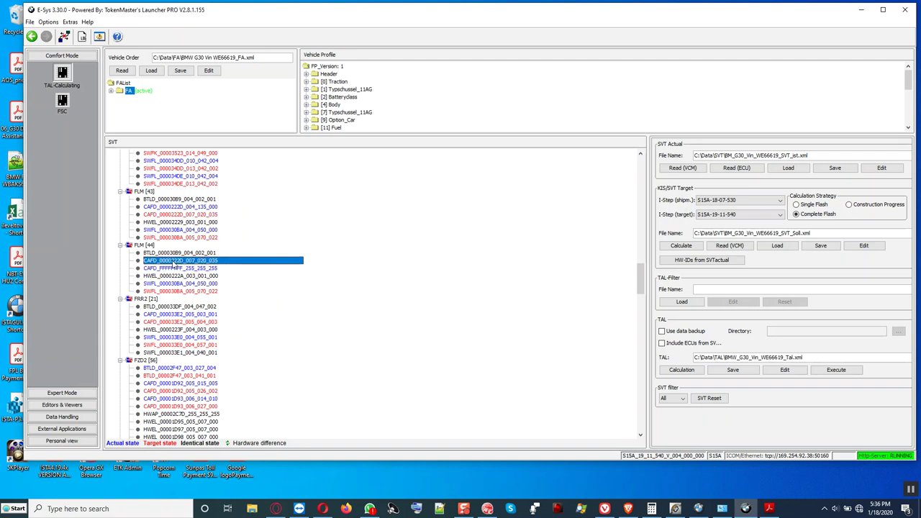
click(62, 391)
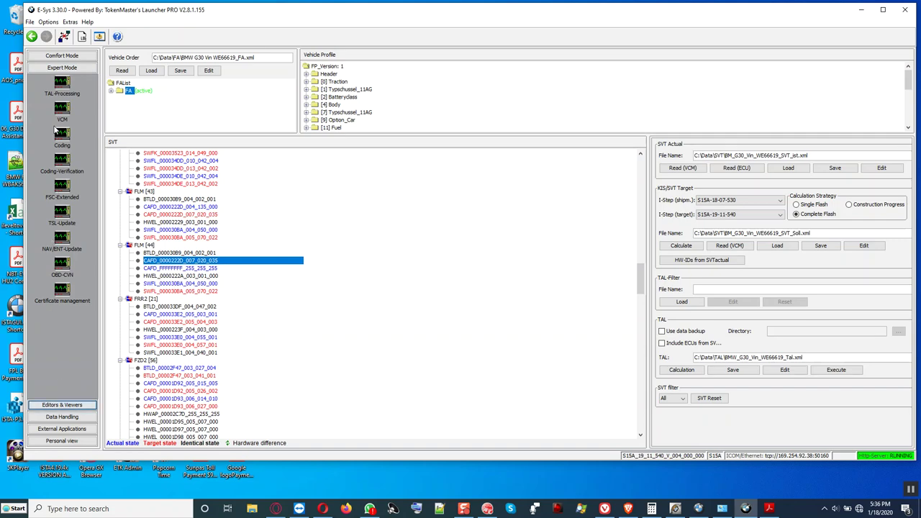
Leave FLM 43 out of the TAL processing and start the TAL execution.
click(62, 85)
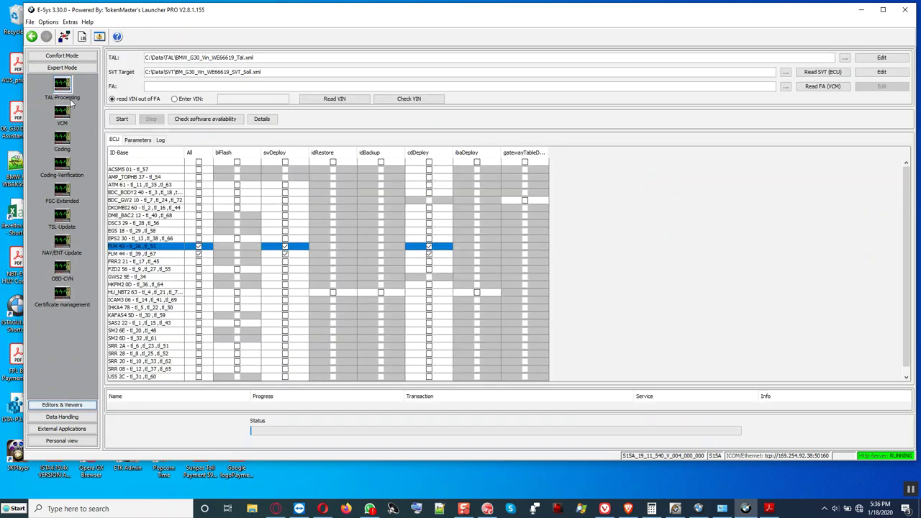
click(198, 247)
click(199, 254)
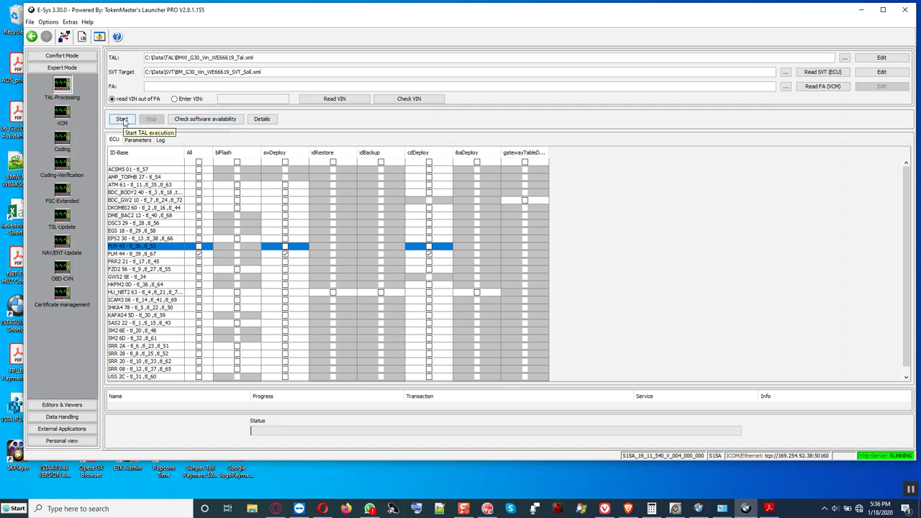
click(122, 119)
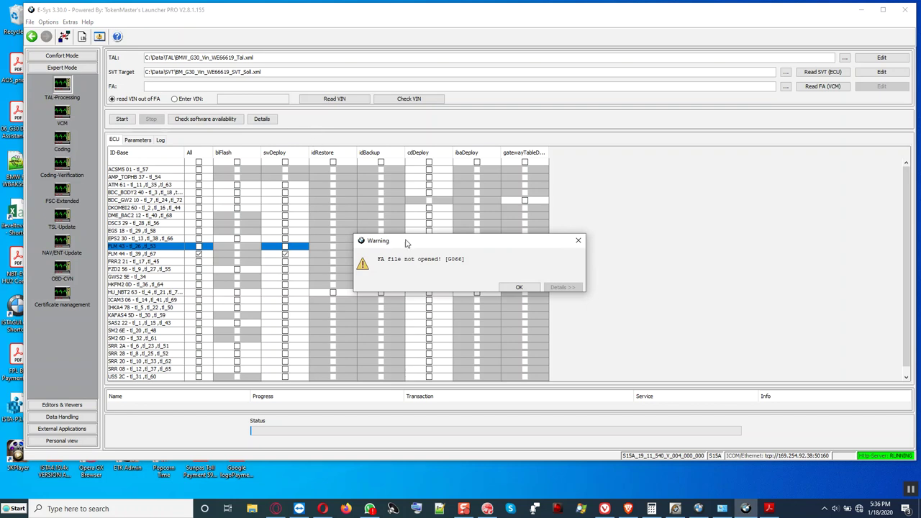
Dismiss the FA warning, read the vehicle order from the VCM, and start the TAL again.
drag(402, 238, 398, 160)
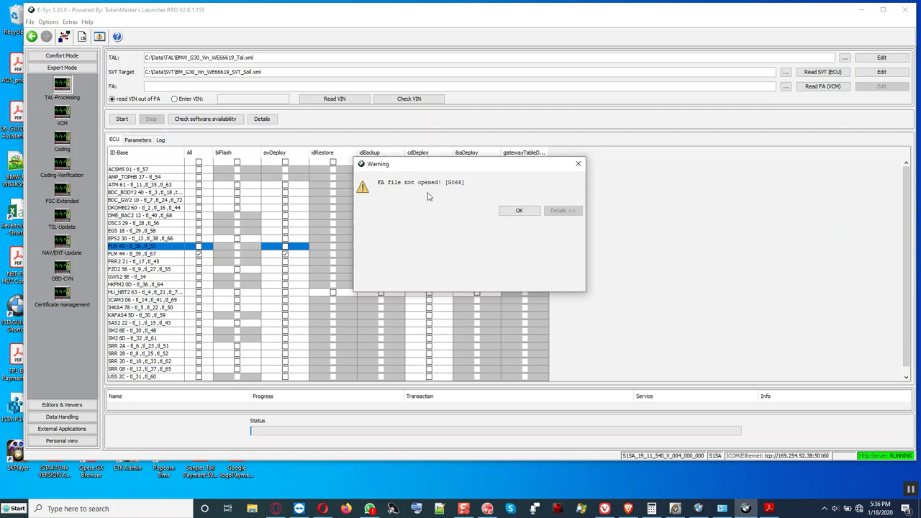
click(518, 214)
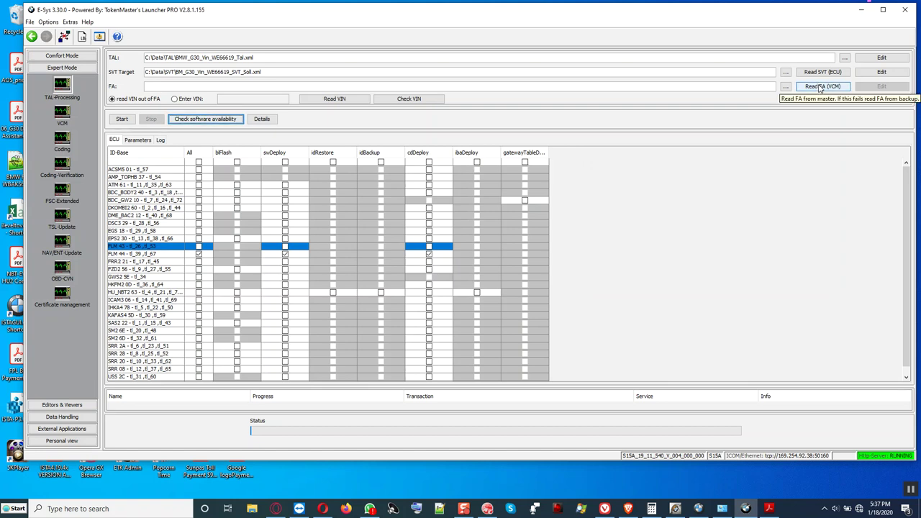
click(819, 87)
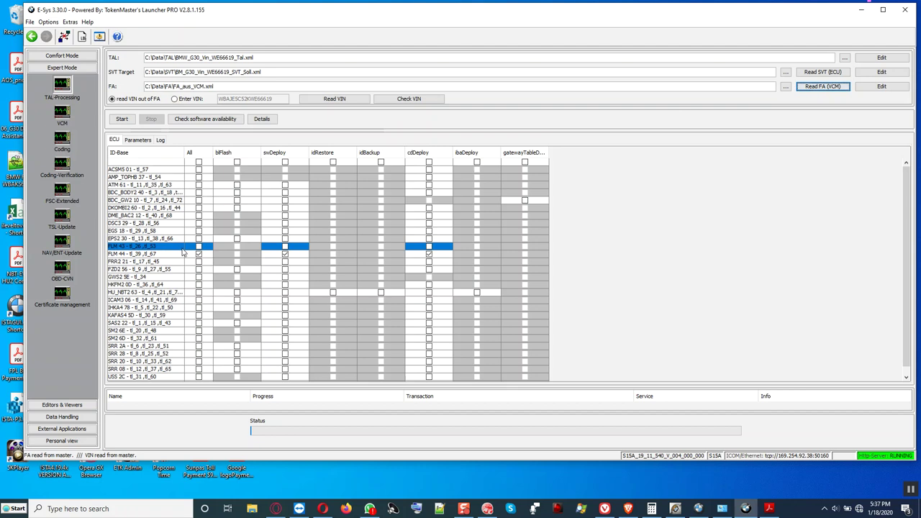
click(123, 120)
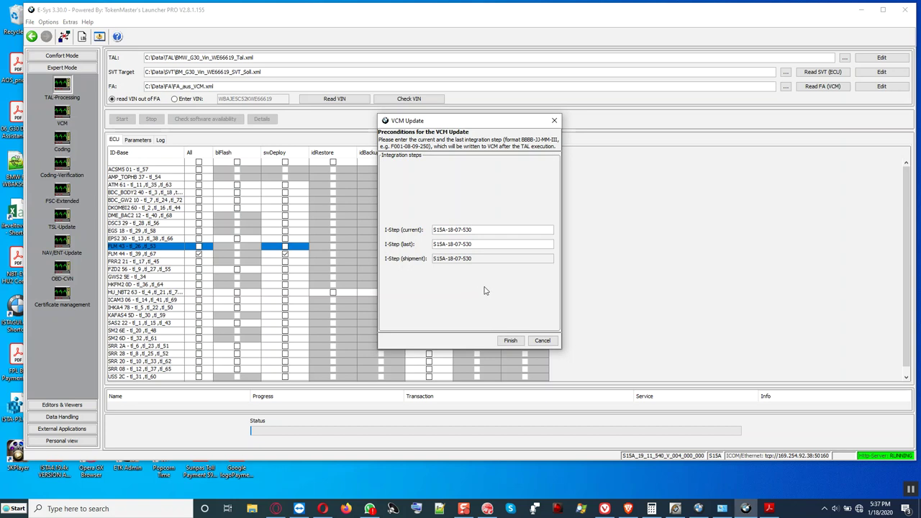
Accept the S15A-18-07-530 integration levels and begin flashing the FLM.
click(512, 342)
click(511, 341)
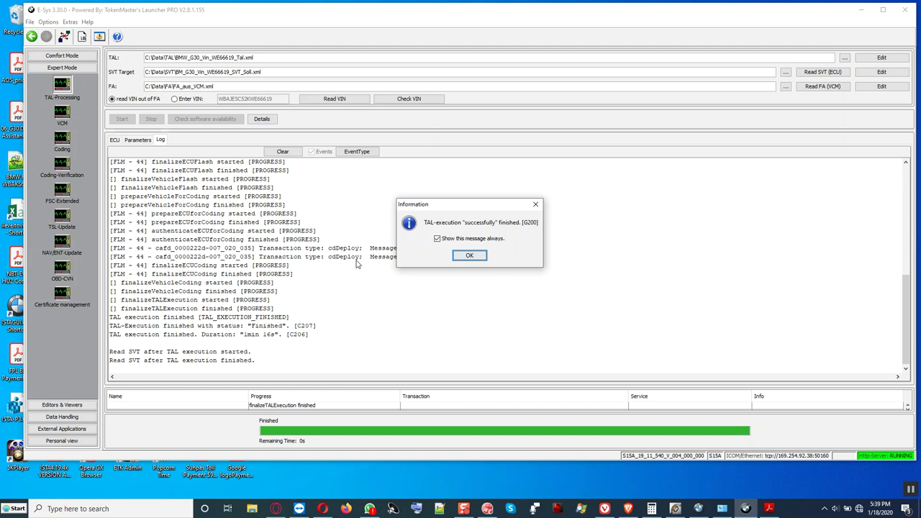
Acknowledge the 'TAL-execution successfully finished' message.
click(469, 256)
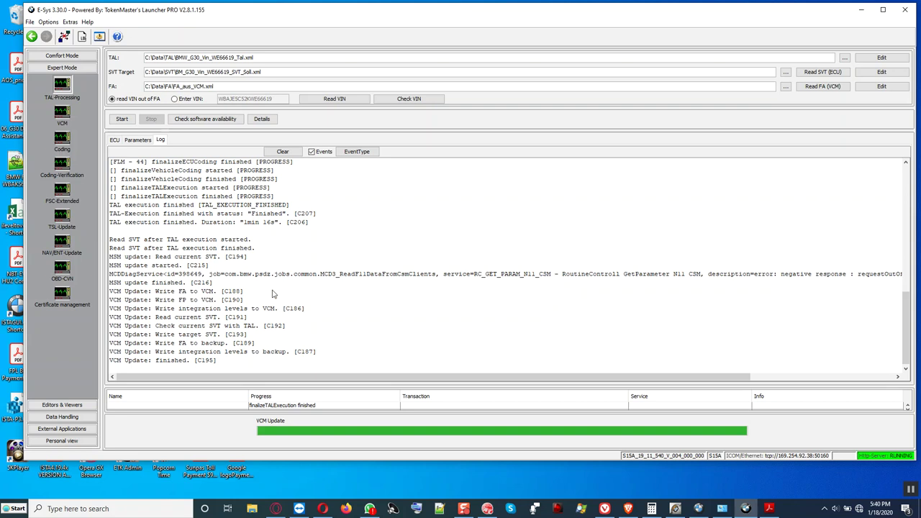
Copy the whole E-Sys log and create a new text document in the BMW G30 folder.
key(ctrl+a)
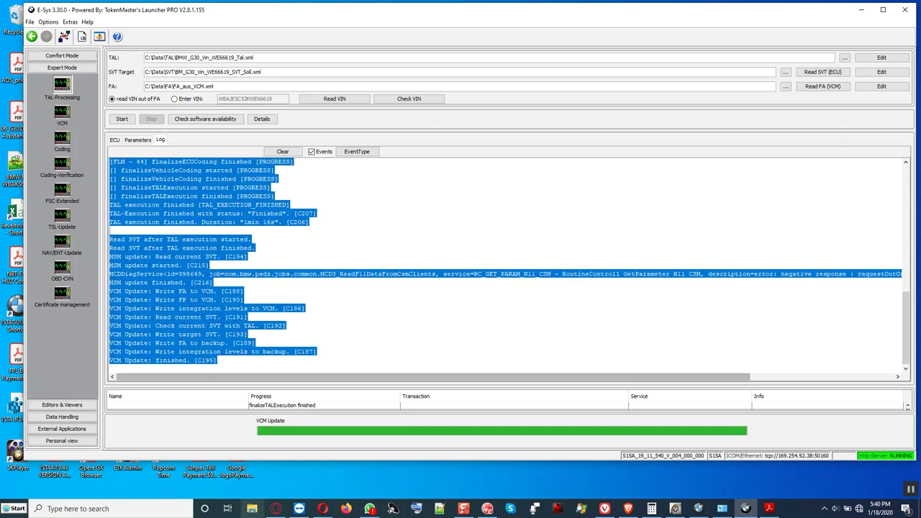
click(252, 509)
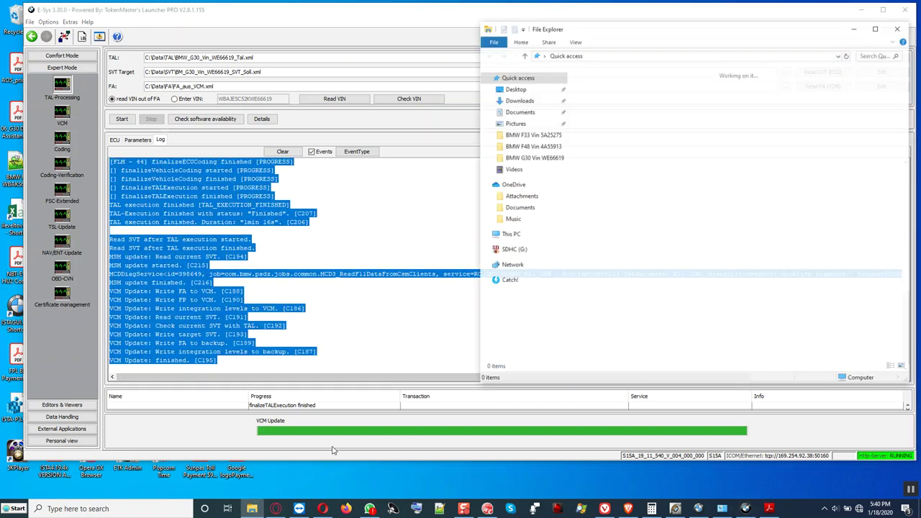
click(535, 159)
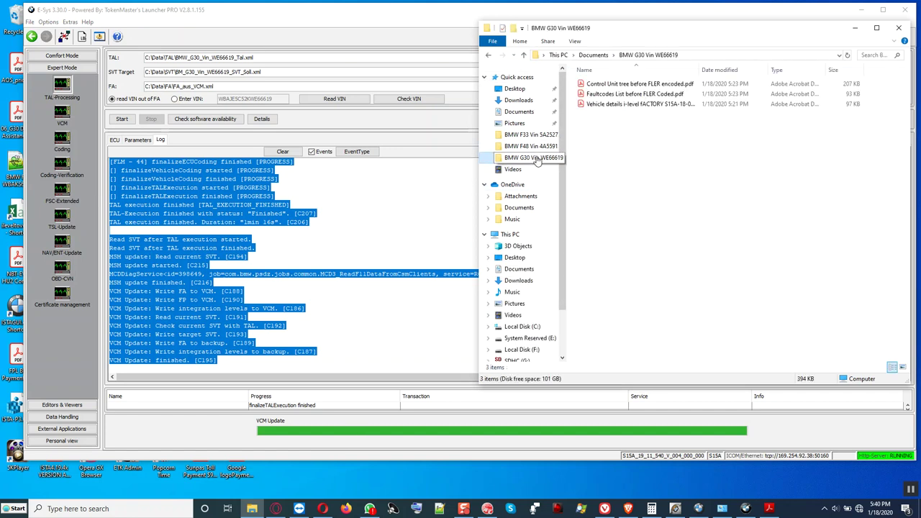
right_click(622, 144)
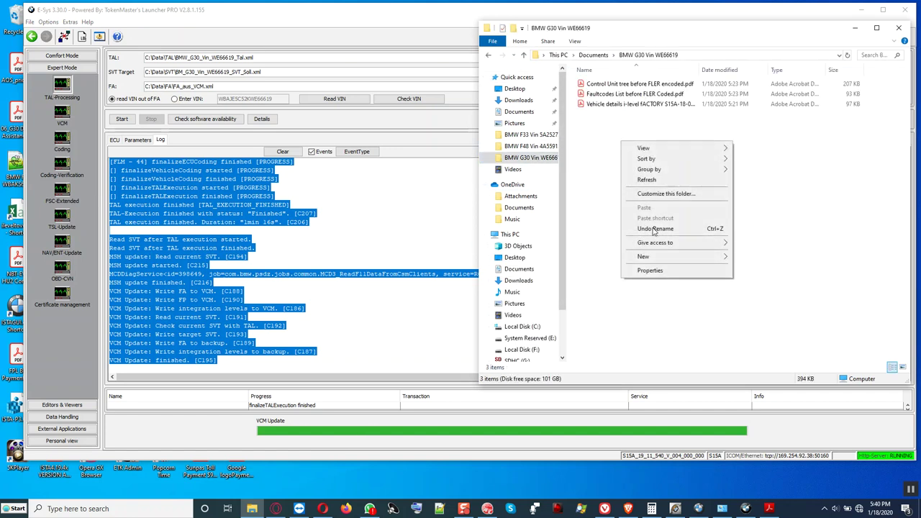
mouse_move(694, 258)
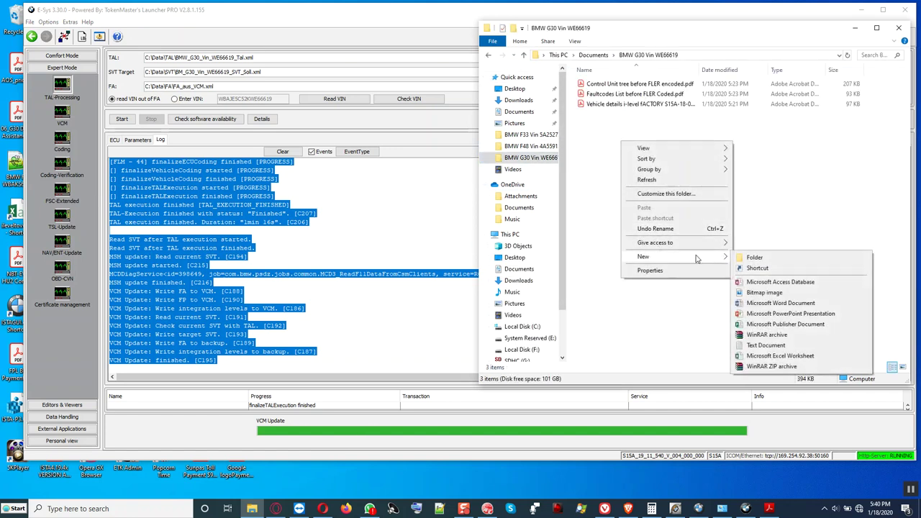
click(765, 345)
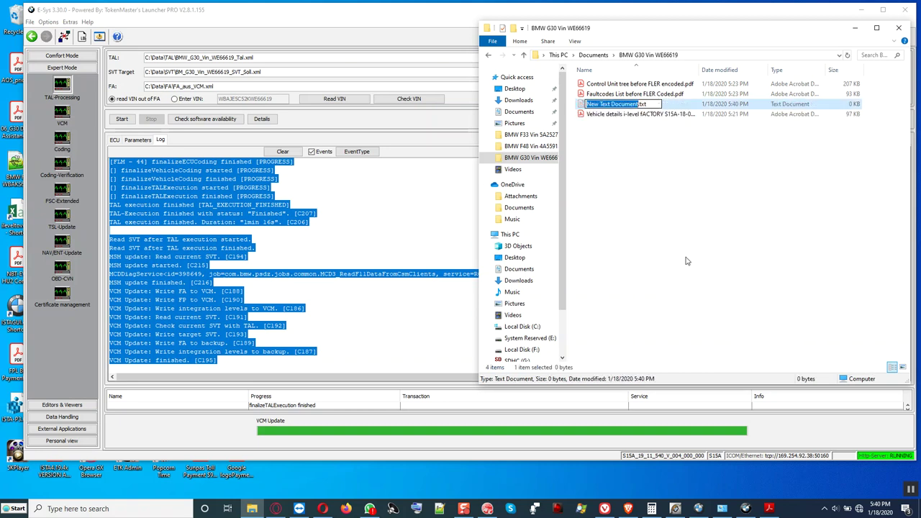
Name the file 'BMW G30 FLER TAL Log fler encoded succesfully' and open it in Notepad.
text(BMW G30 FLER)
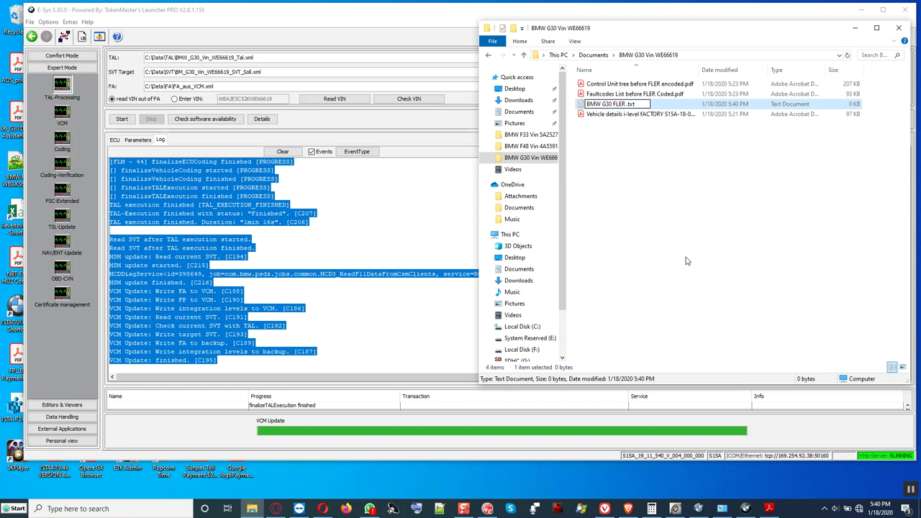
text( TAL Log fler encoded)
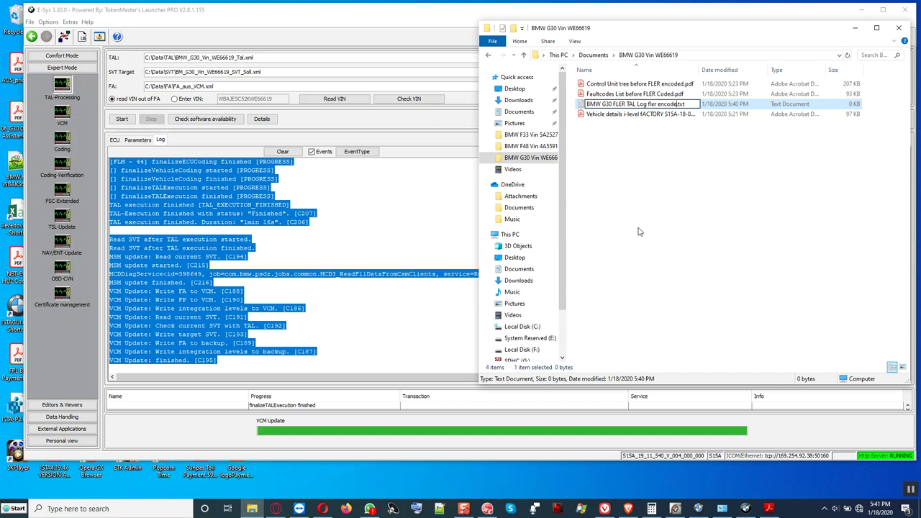
text( succesfully)
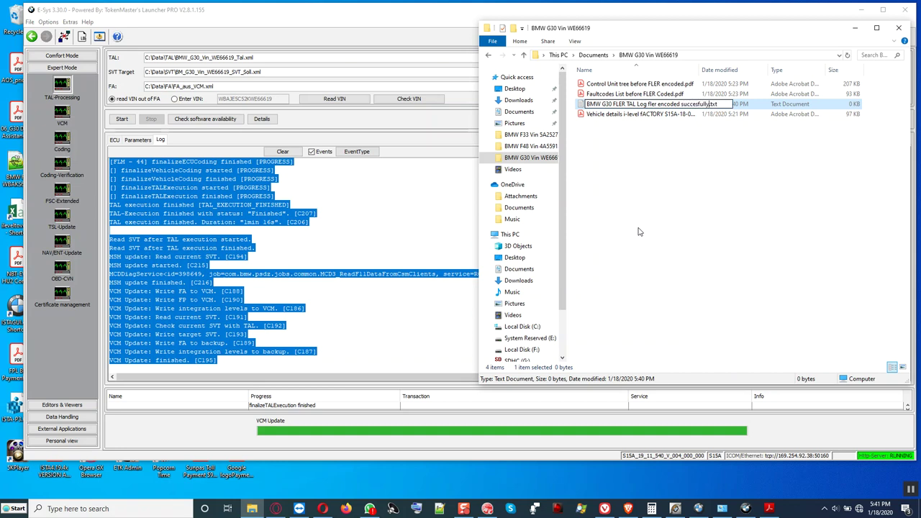
click(648, 197)
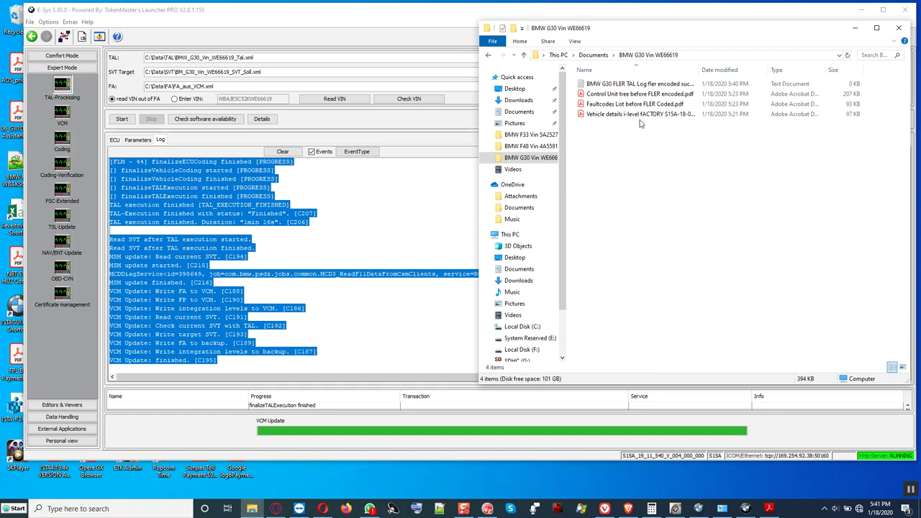
double_click(631, 85)
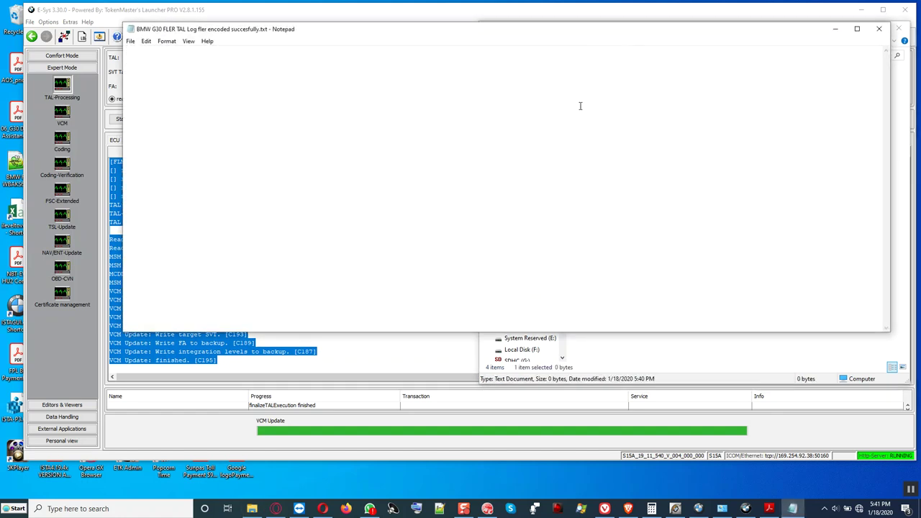
Paste the copied E-Sys log into the text file and save it.
right_click(580, 109)
click(603, 147)
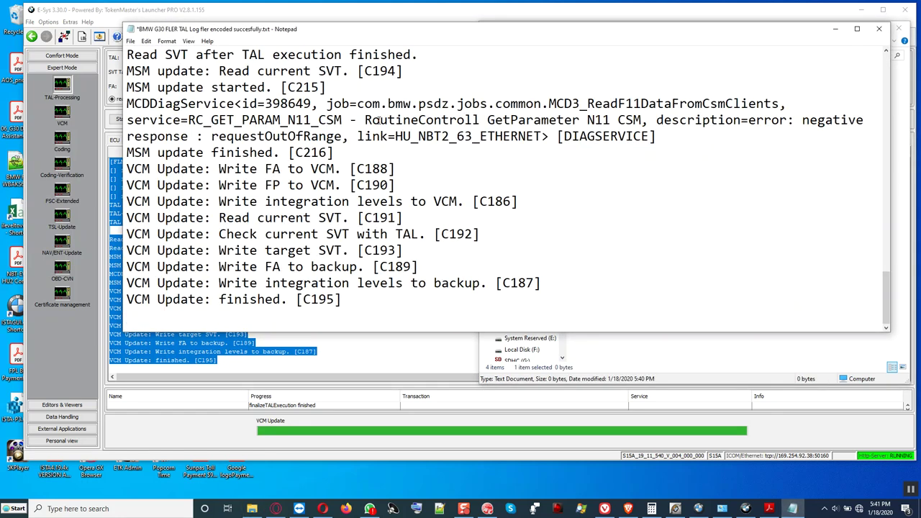
click(131, 41)
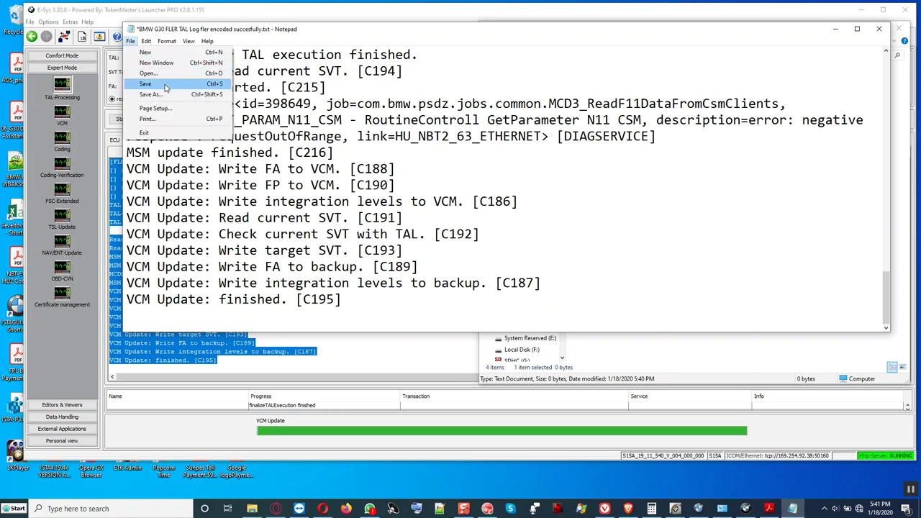
click(144, 85)
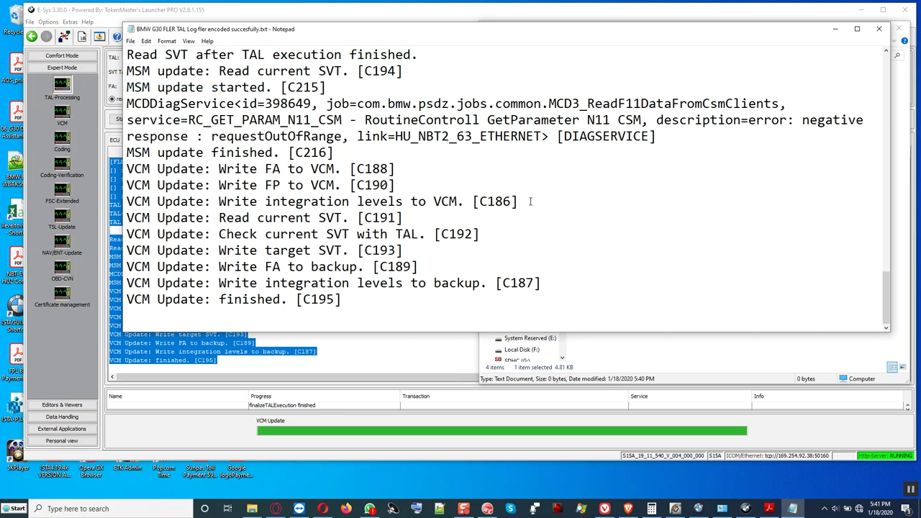
Maximize Notepad, read through the saved log, then close it and return to E-Sys.
double_click(294, 32)
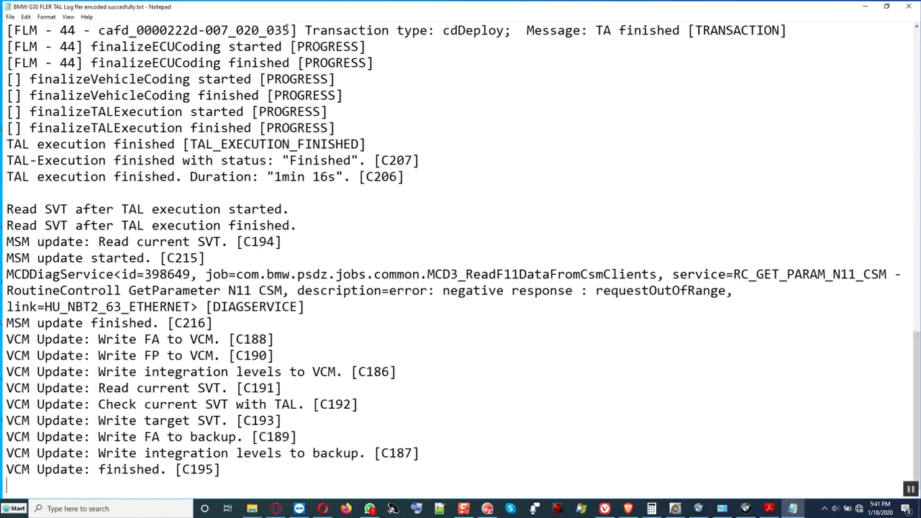
scroll(257, 194, up, 9)
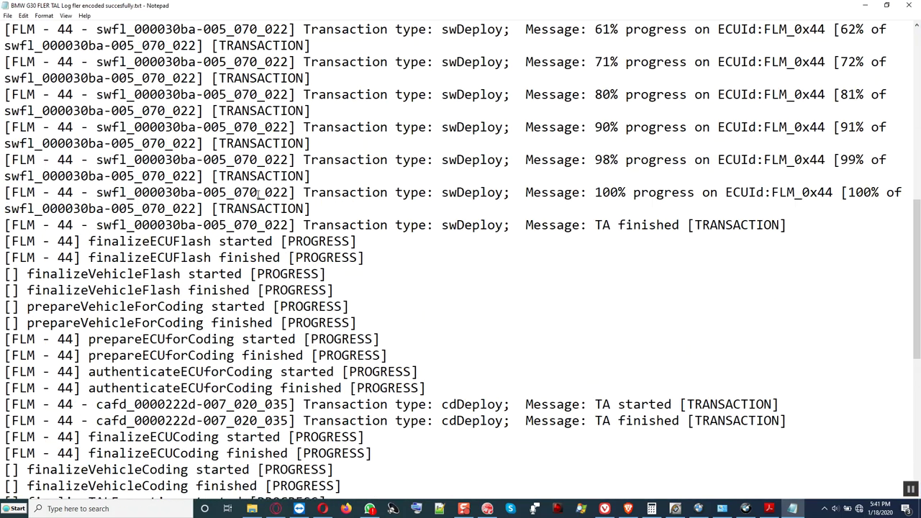
scroll(257, 195, up, 5)
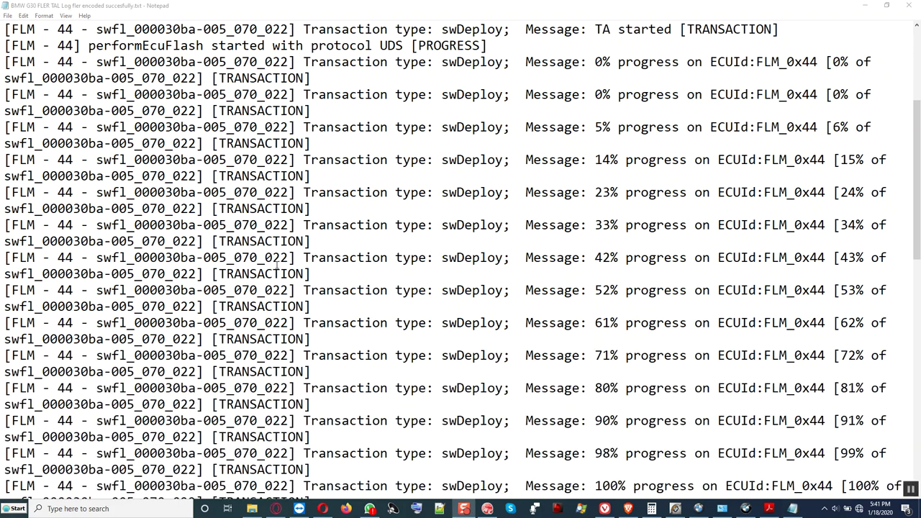
drag(87, 61, 144, 64)
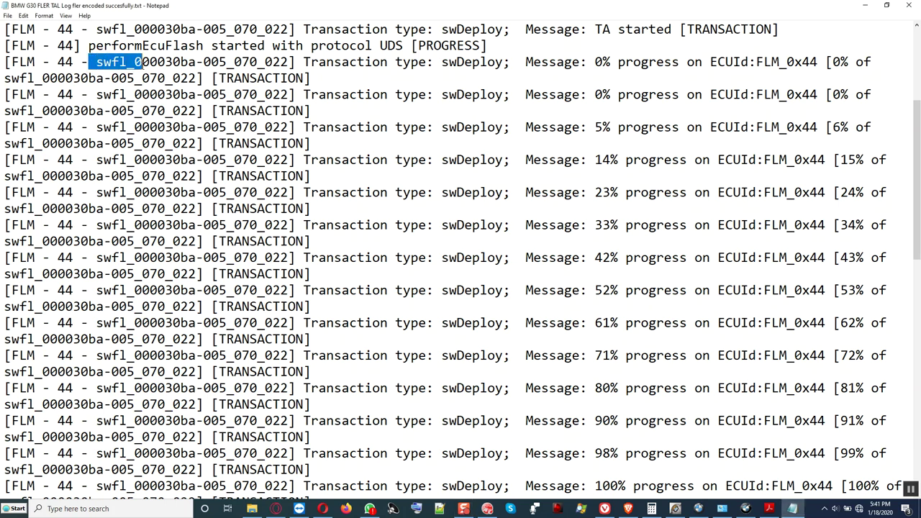
click(134, 78)
scroll(144, 137, up, 4)
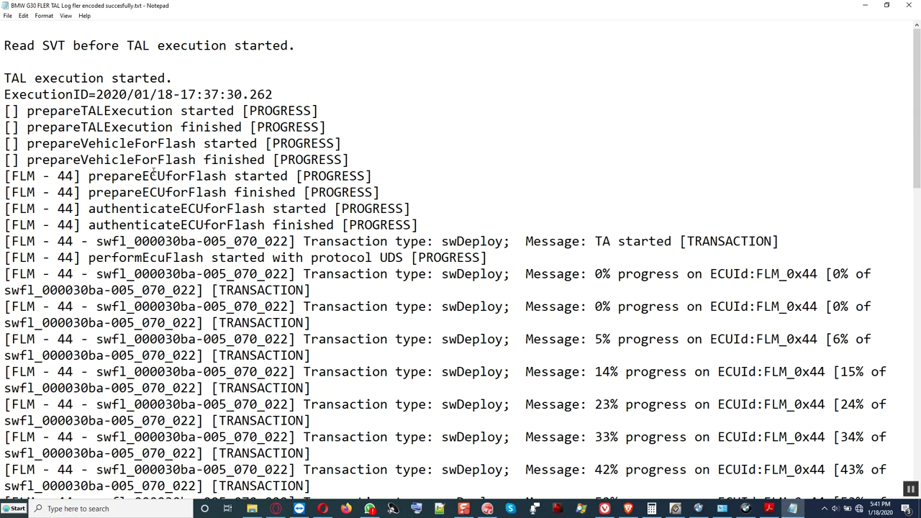
scroll(153, 171, down, 2)
scroll(194, 167, down, 2)
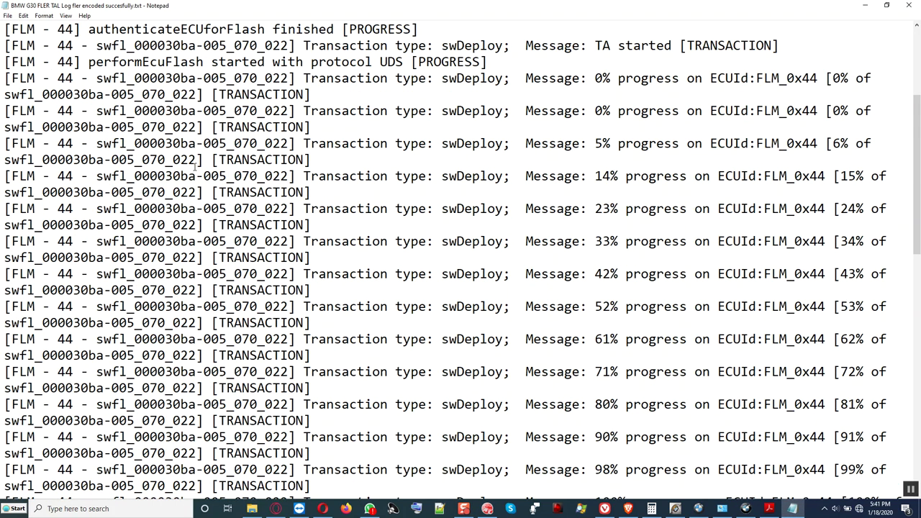
scroll(194, 166, down, 13)
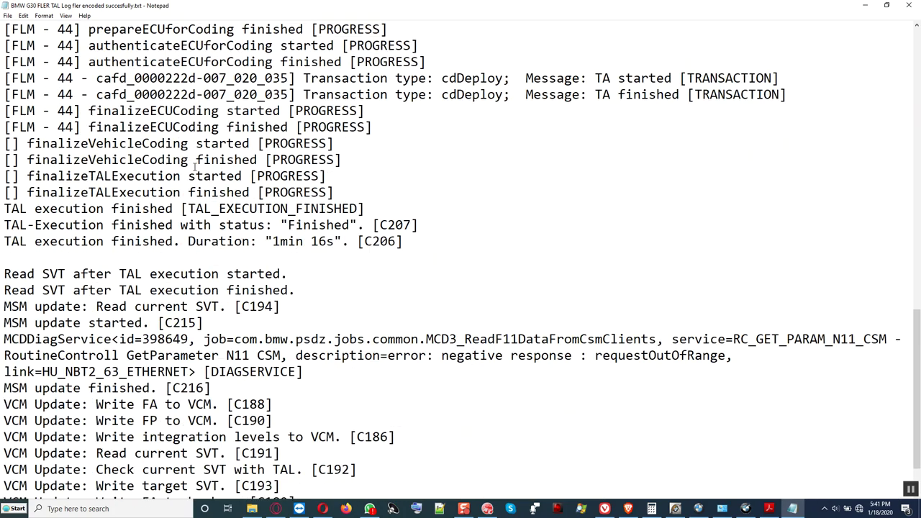
scroll(194, 166, down, 2)
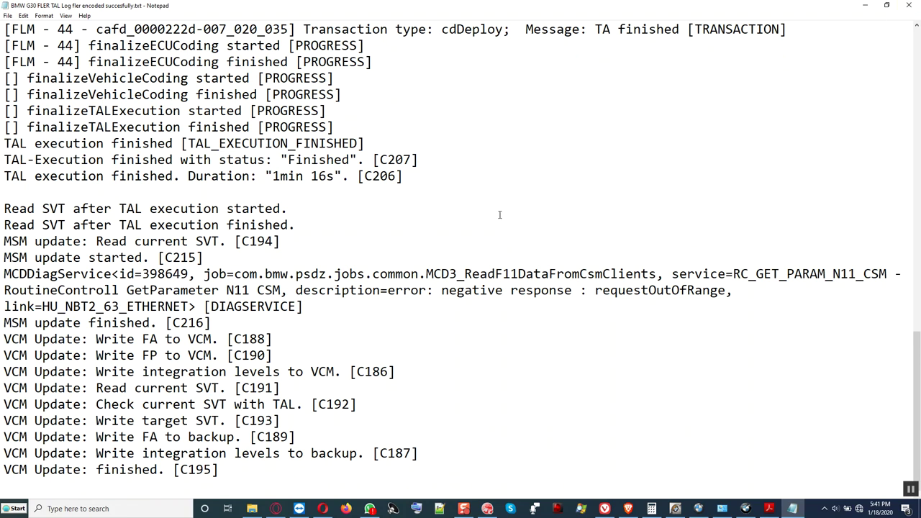
click(908, 8)
click(433, 214)
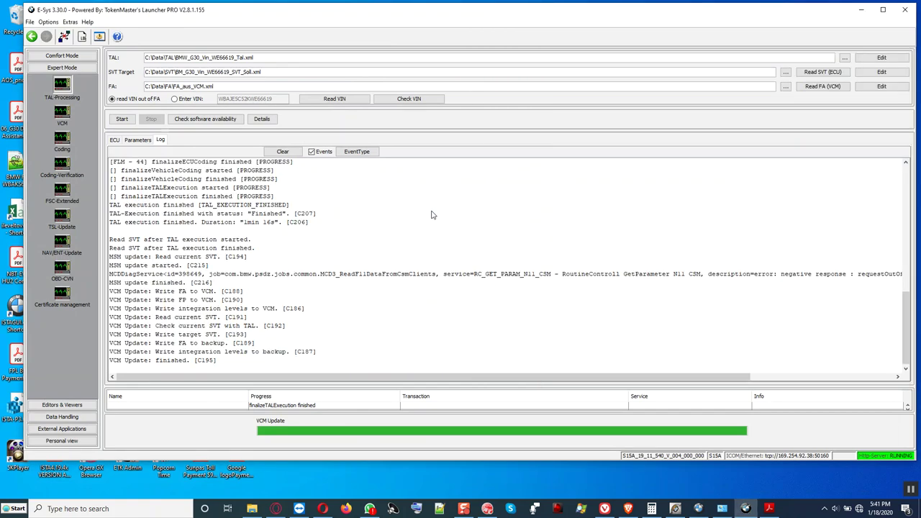
Clear the E-Sys log and review the programming parameters and FLM 44 row.
click(281, 152)
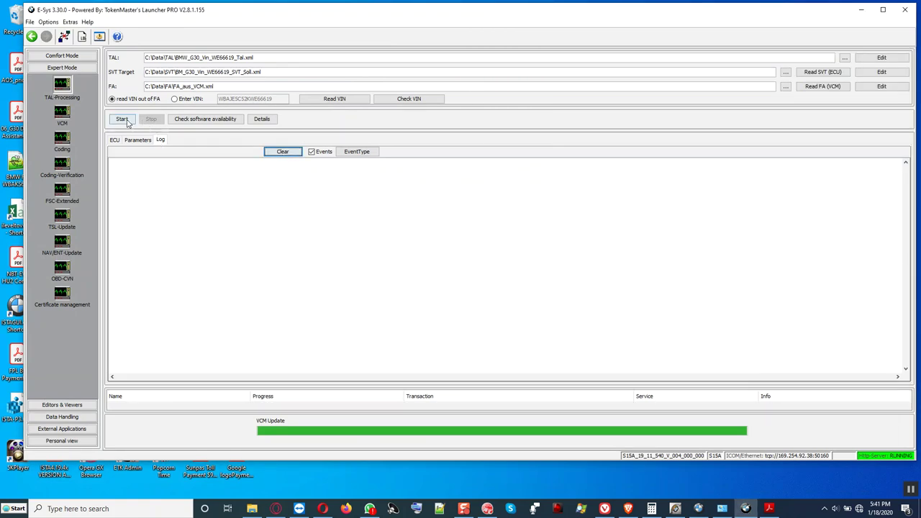
click(114, 139)
click(131, 141)
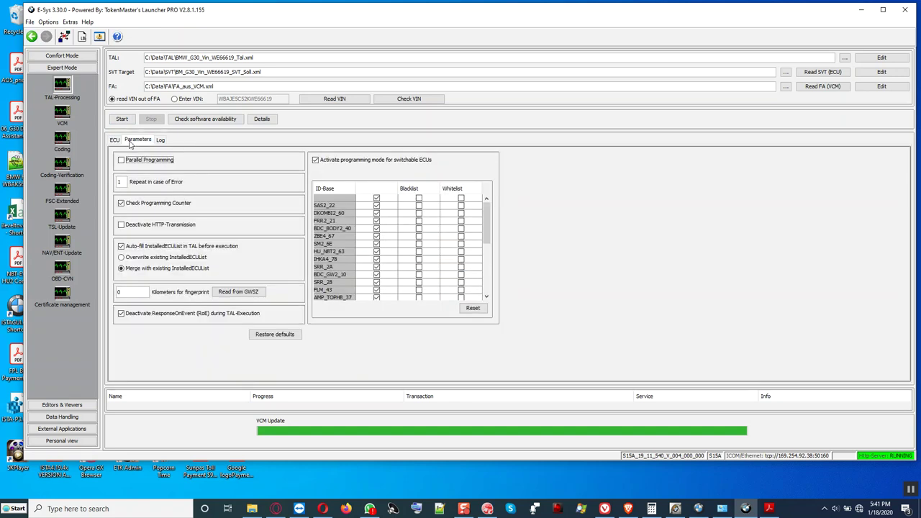
click(114, 140)
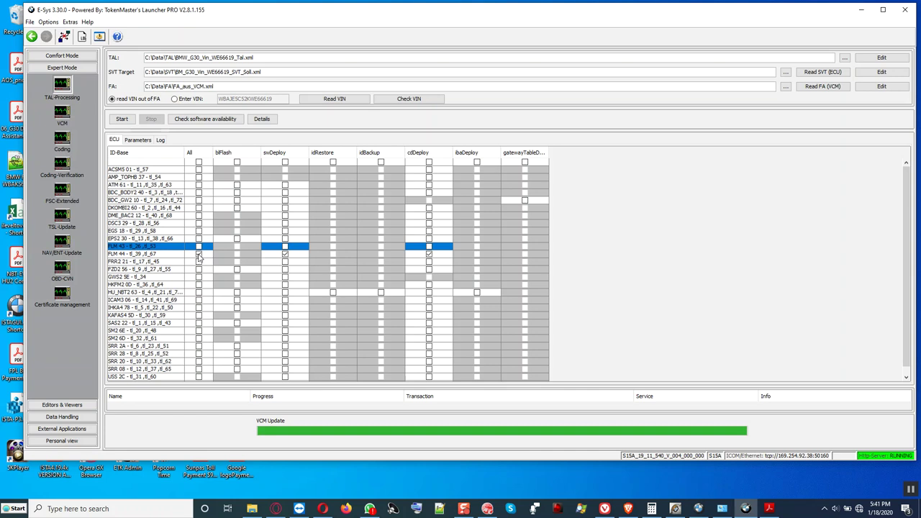
click(199, 254)
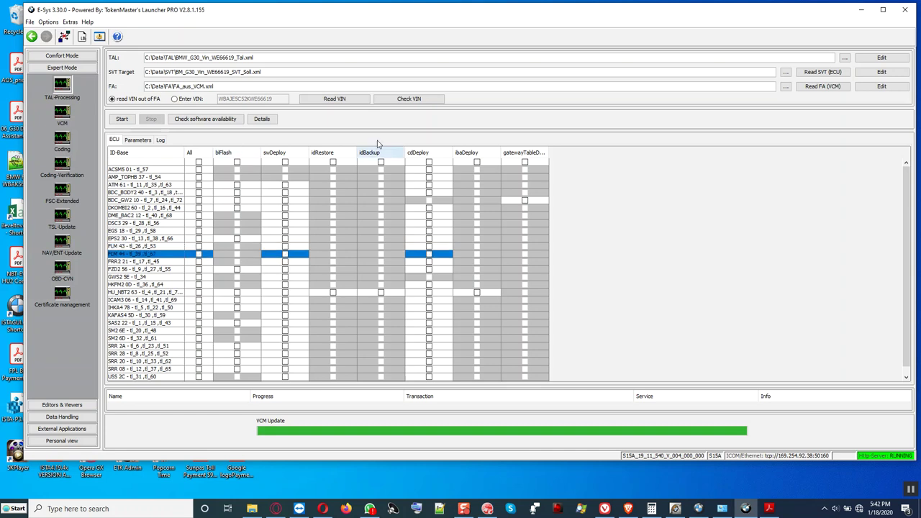
Close the vehicle connection and minimise E-Sys.
click(64, 38)
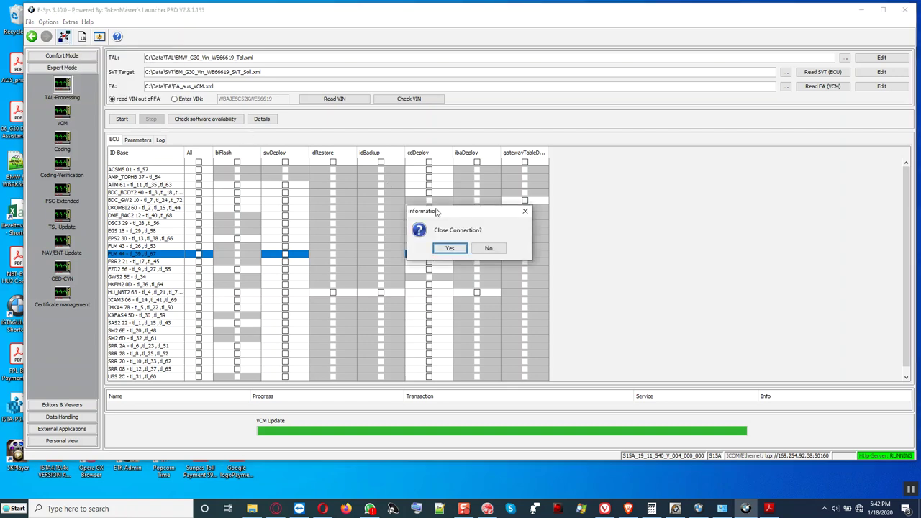
click(460, 250)
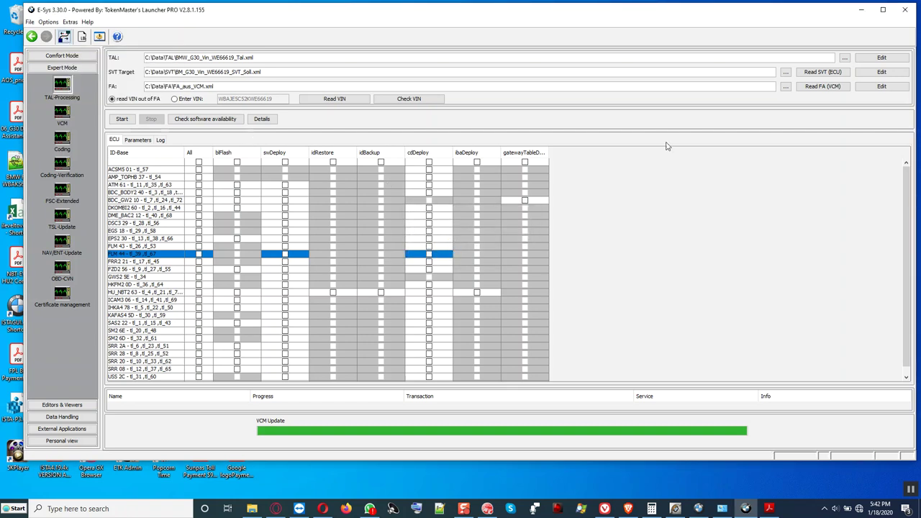
click(861, 9)
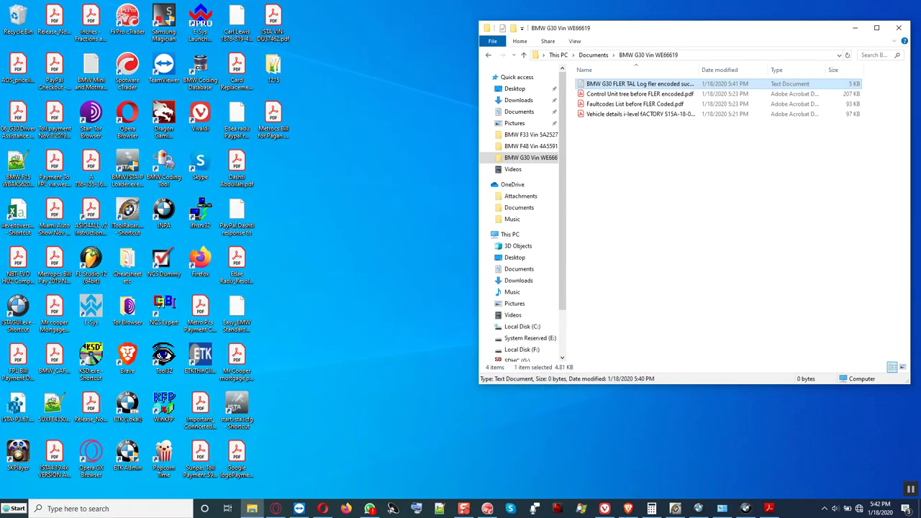
Close the active G30 operation in ISTA+ and start a new Read Out Vehicle Data operation.
click(698, 508)
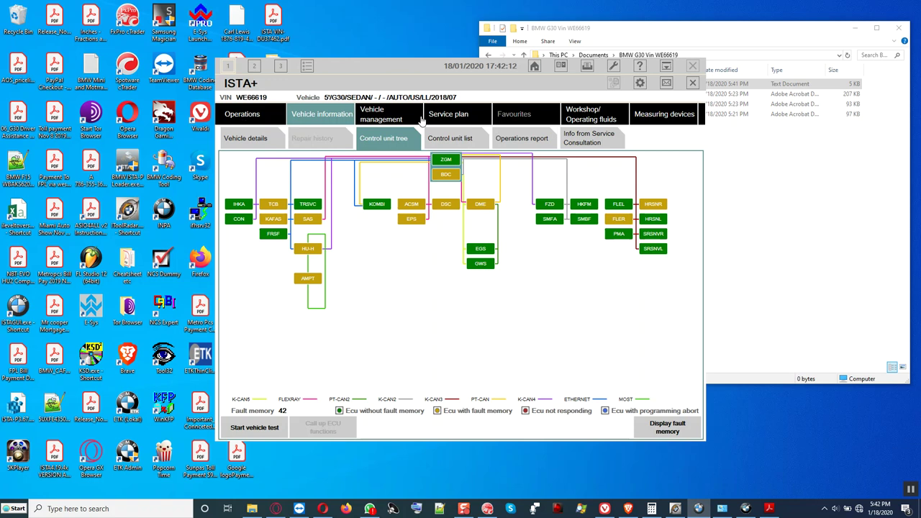
click(251, 116)
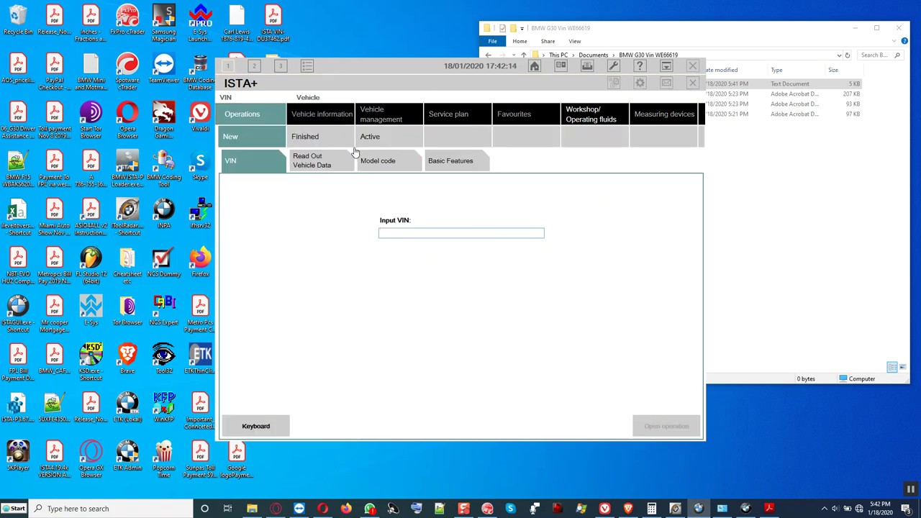
click(383, 140)
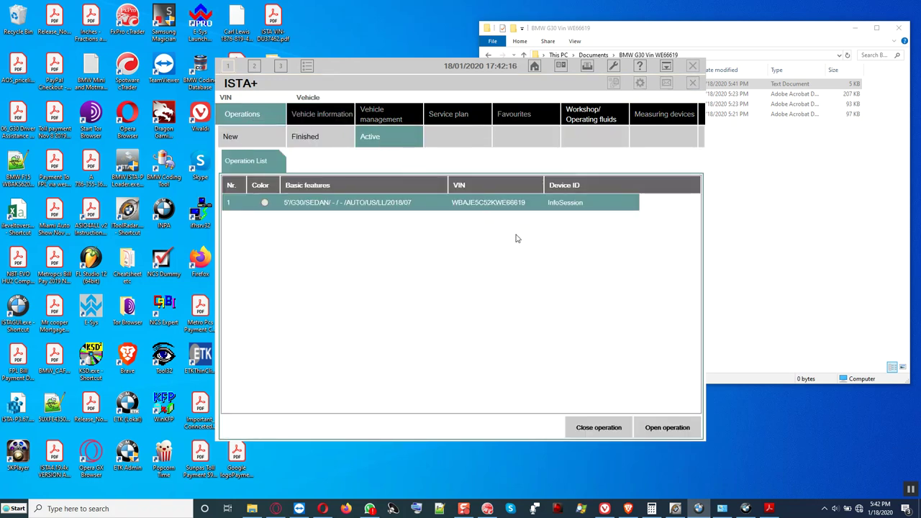
click(600, 428)
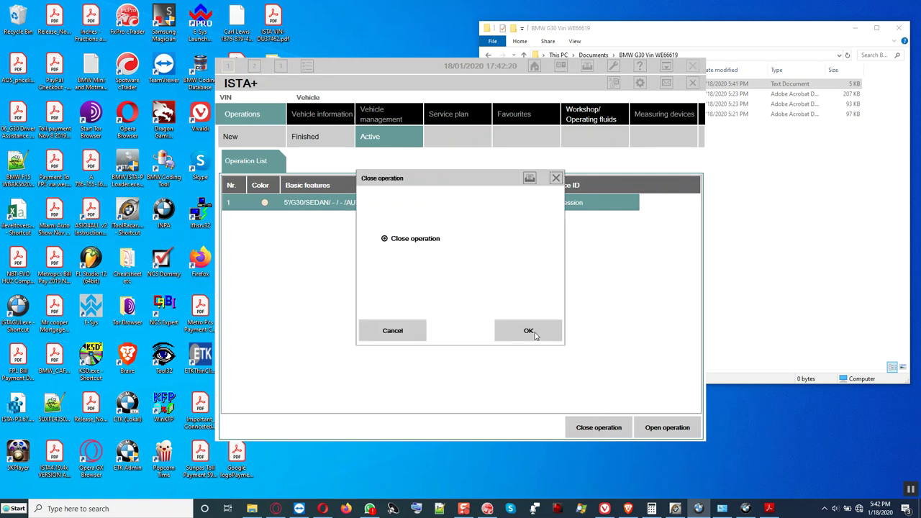
click(536, 336)
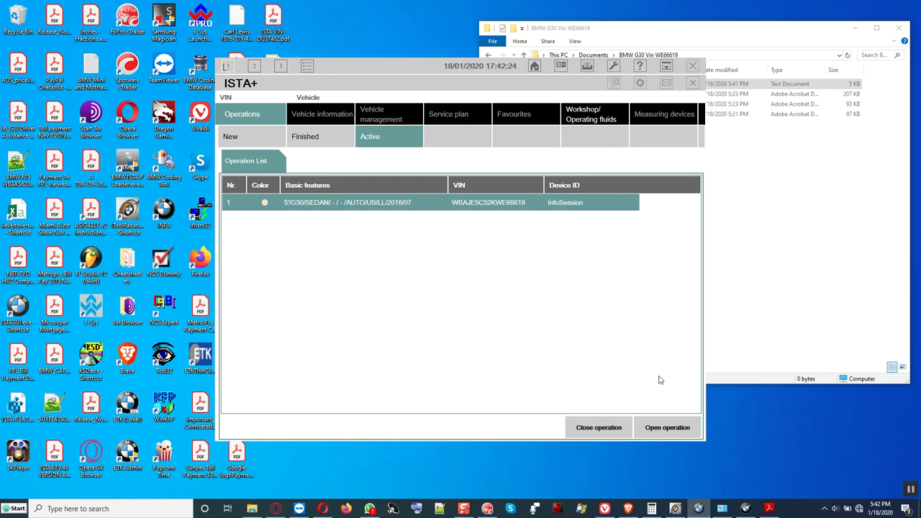
click(912, 491)
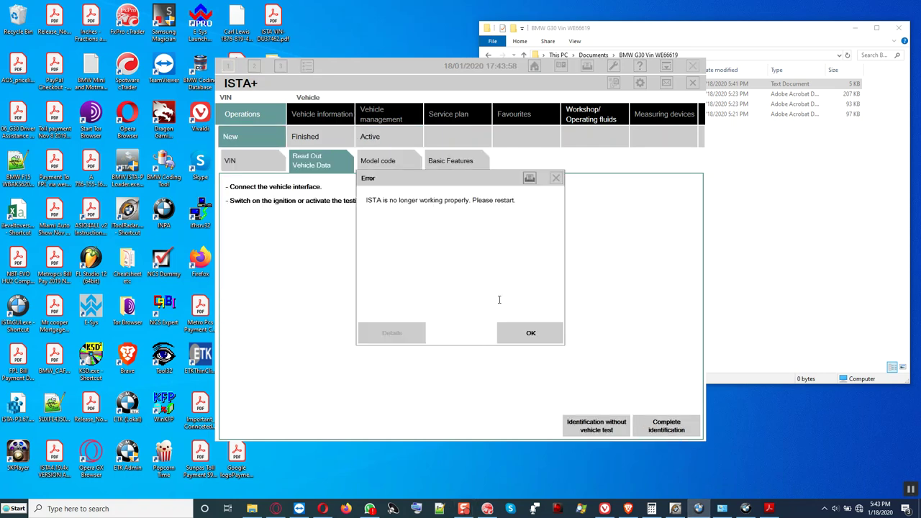
click(529, 333)
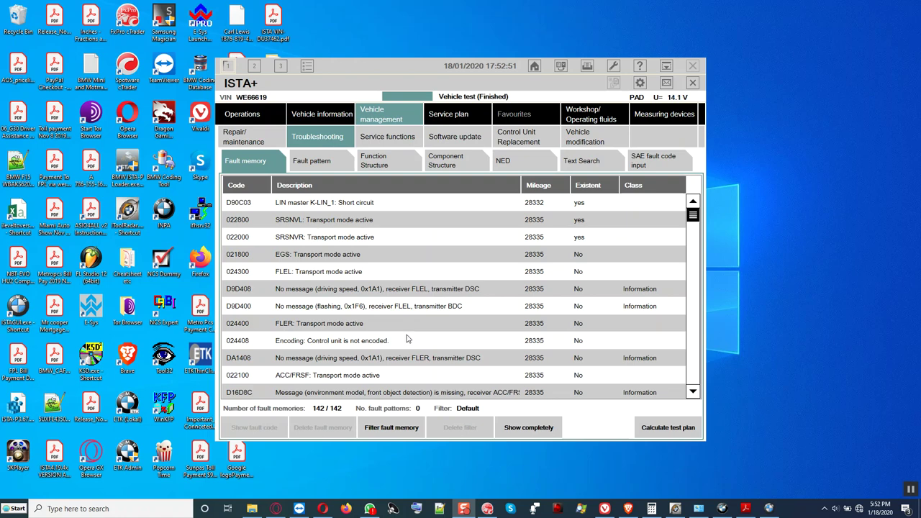
click(400, 326)
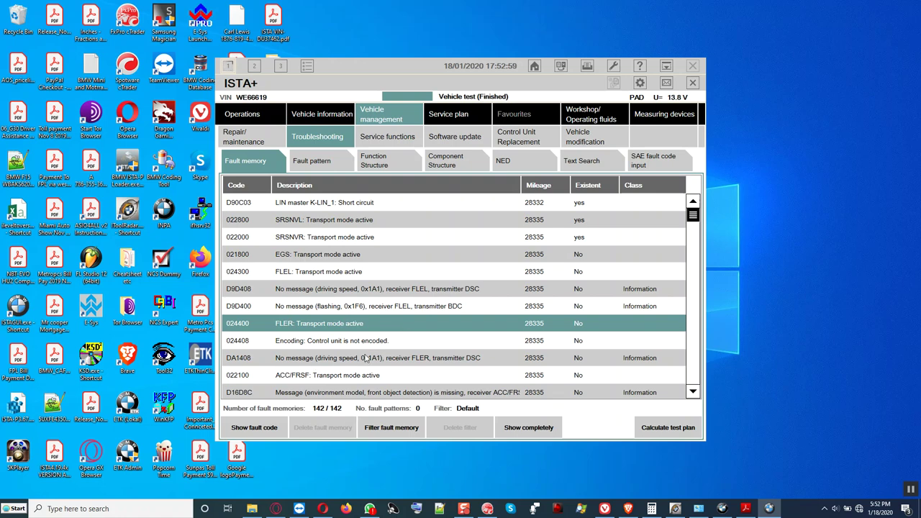
click(371, 345)
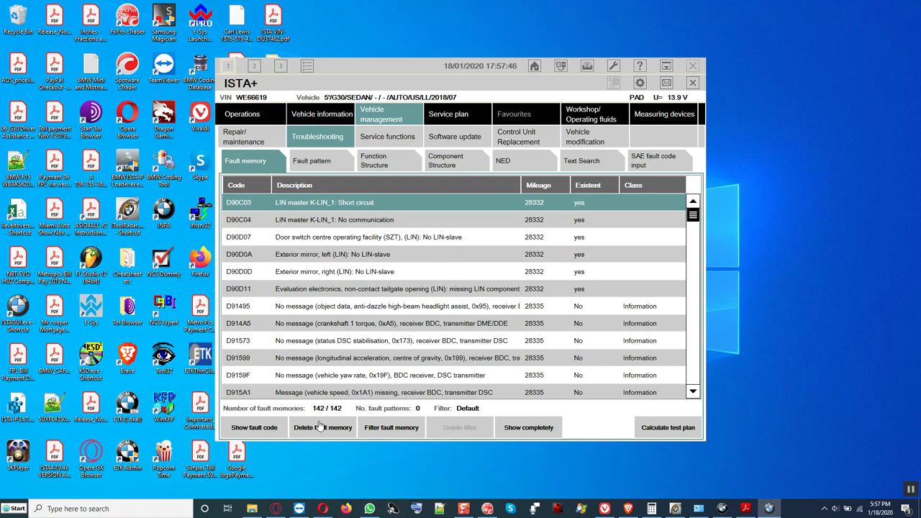
click(370, 325)
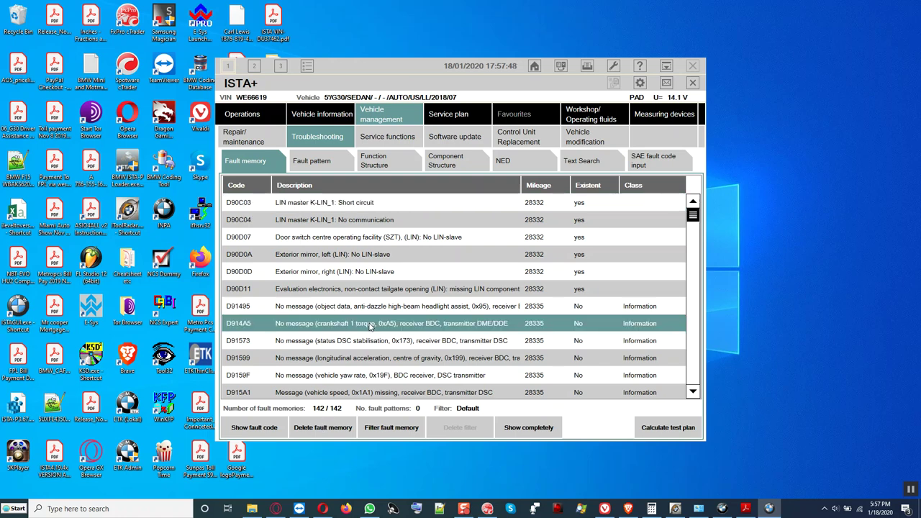
scroll(370, 325, down, 5)
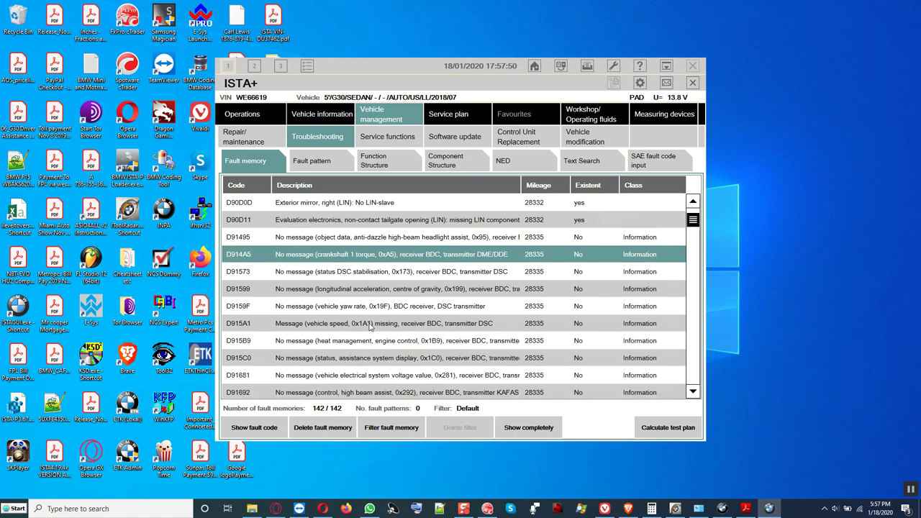
scroll(370, 325, down, 2)
scroll(370, 325, down, 7)
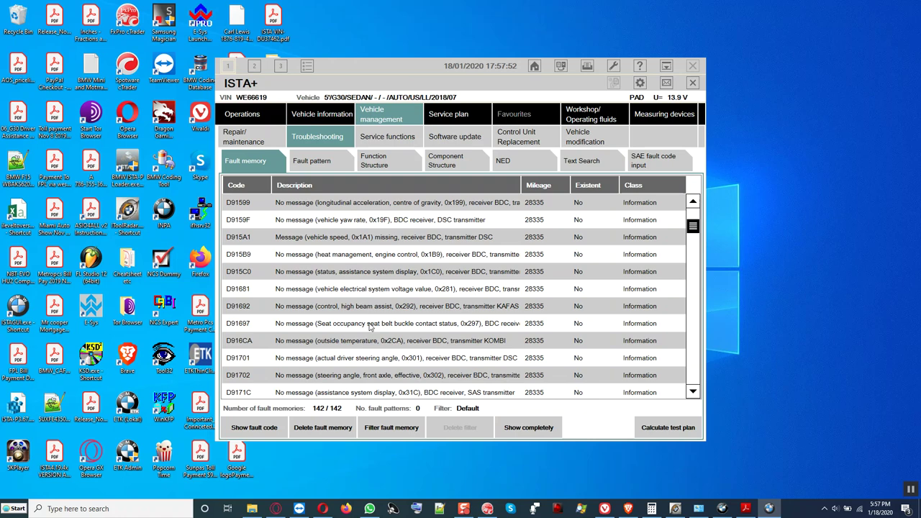
scroll(370, 325, down, 15)
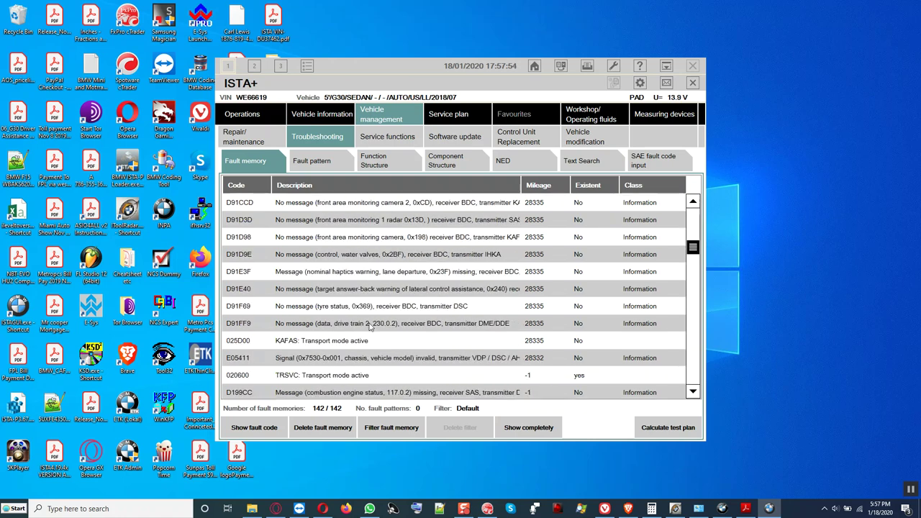
scroll(370, 325, down, 8)
scroll(370, 325, up, 20)
scroll(370, 325, up, 12)
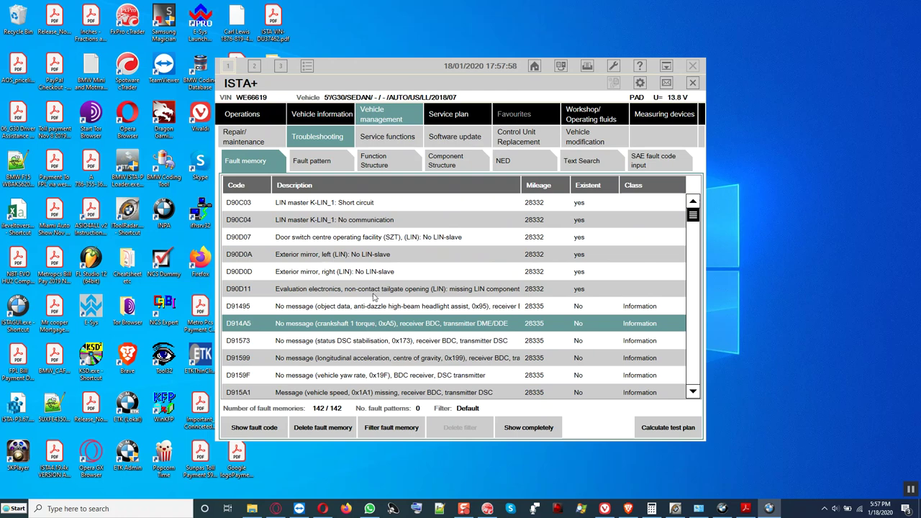
scroll(374, 279, down, 6)
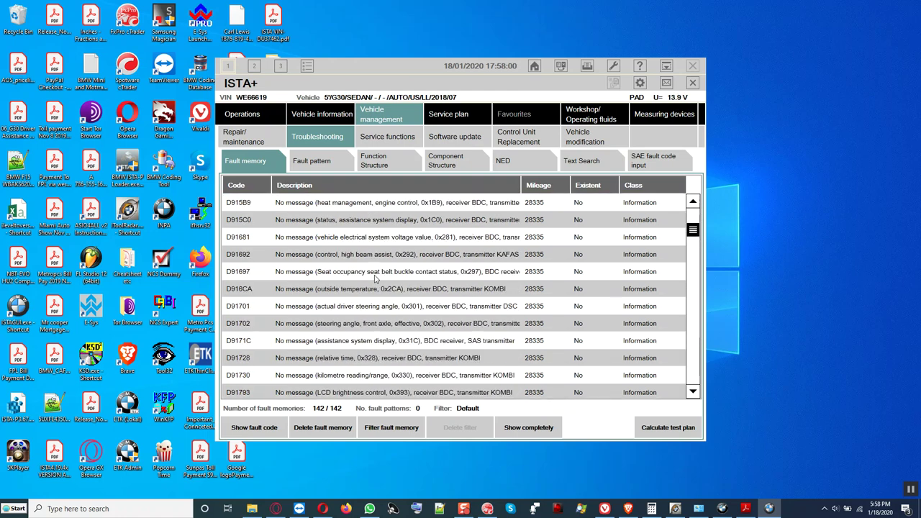
scroll(374, 279, down, 5)
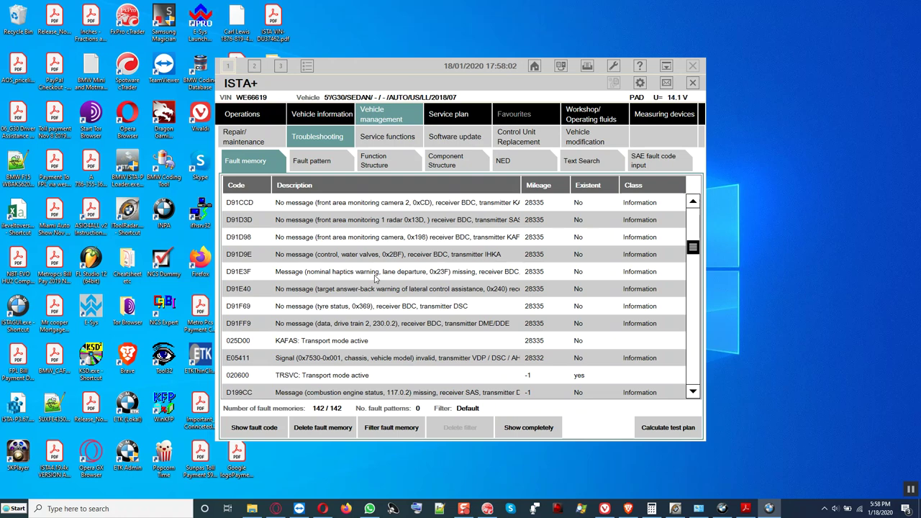
scroll(374, 279, down, 1)
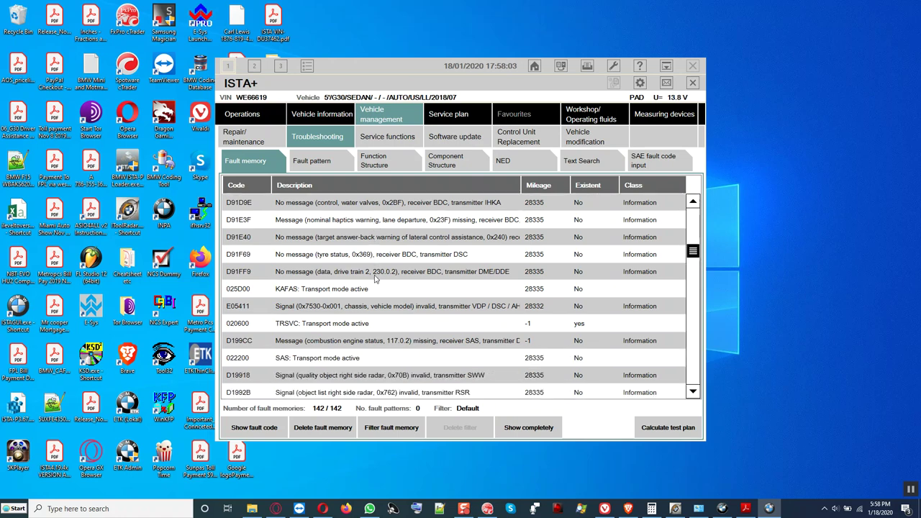
scroll(374, 287, down, 4)
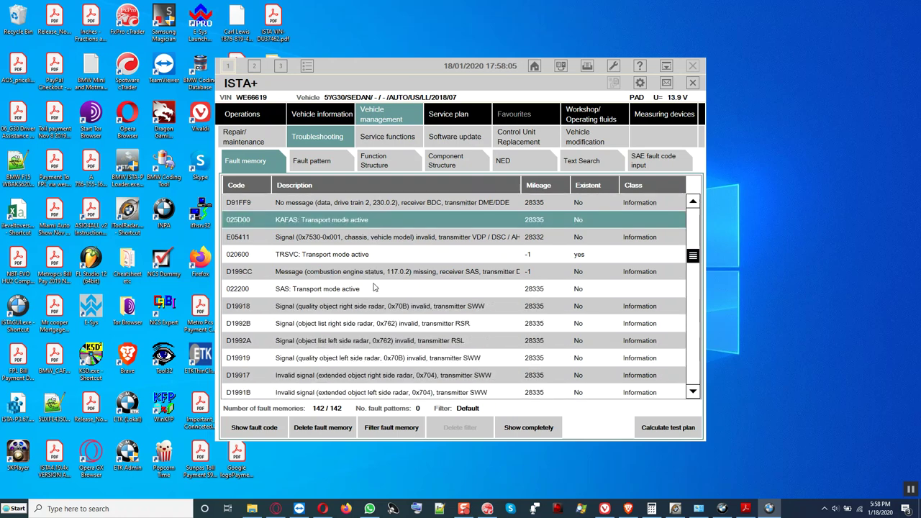
scroll(373, 287, down, 8)
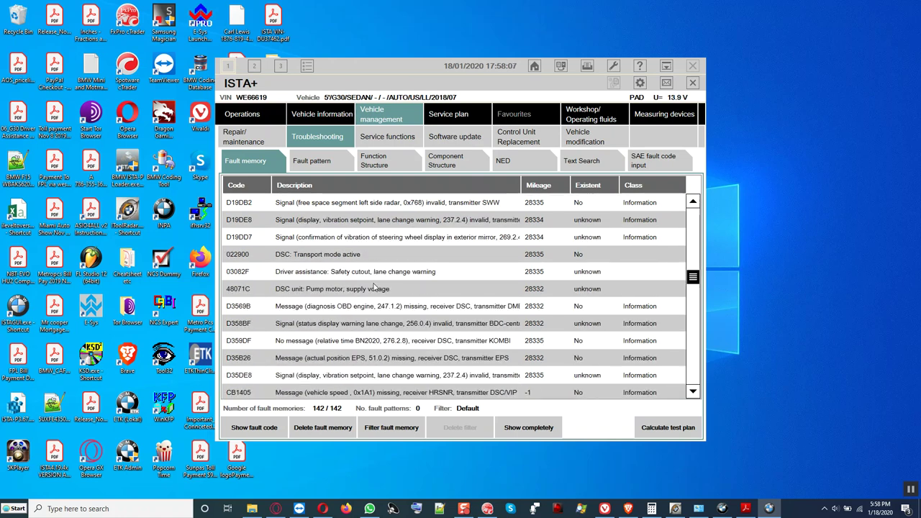
scroll(374, 286, down, 10)
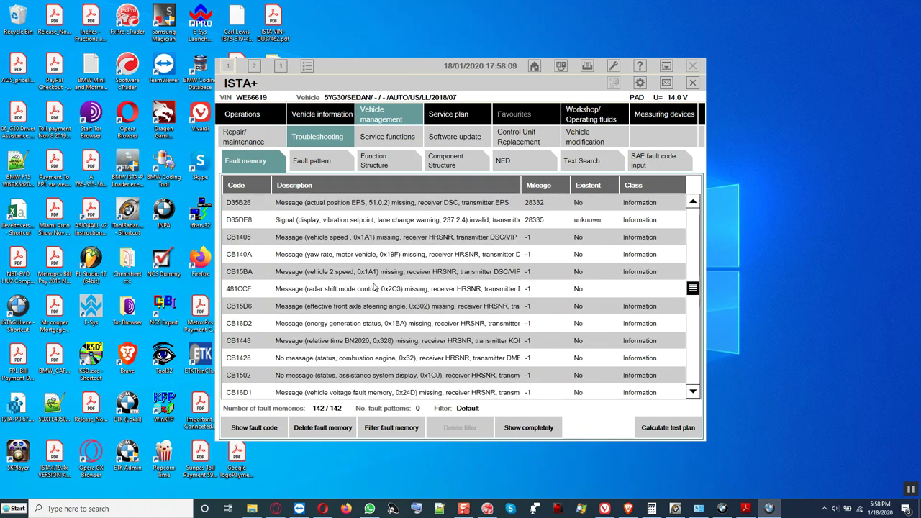
scroll(374, 286, down, 4)
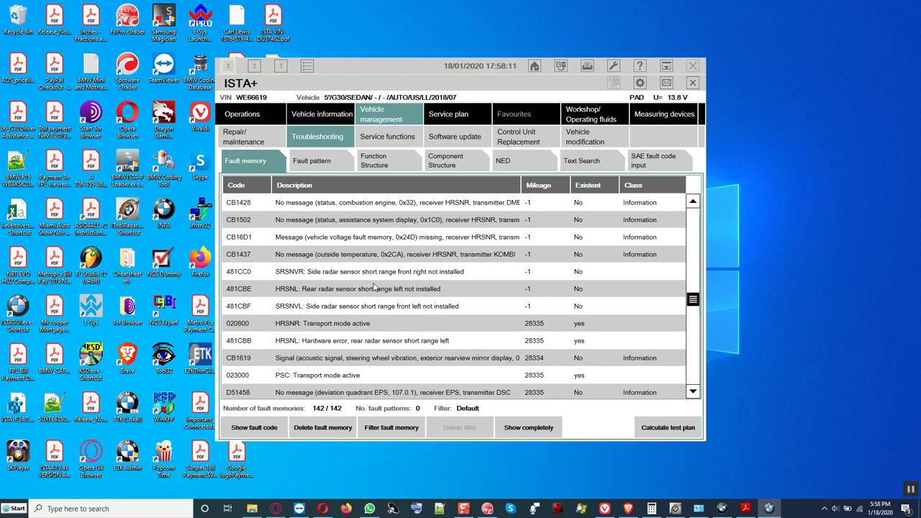
scroll(373, 287, down, 4)
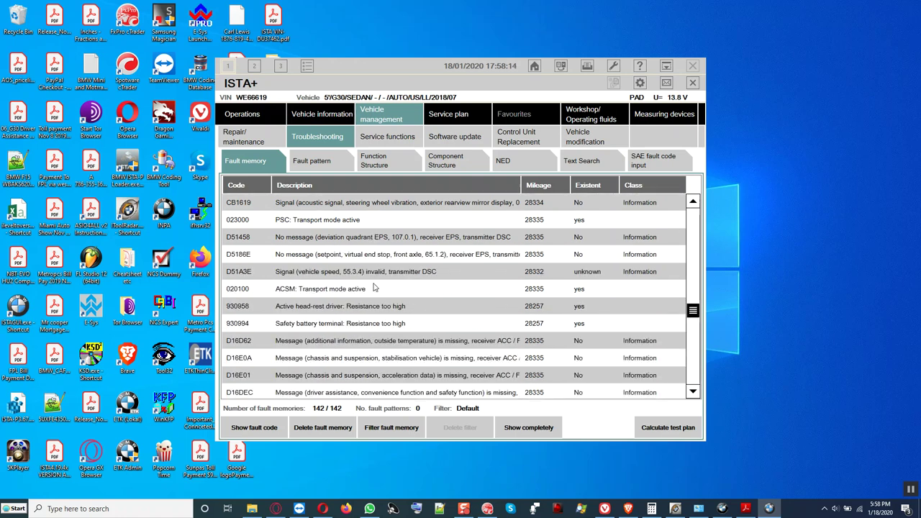
click(373, 287)
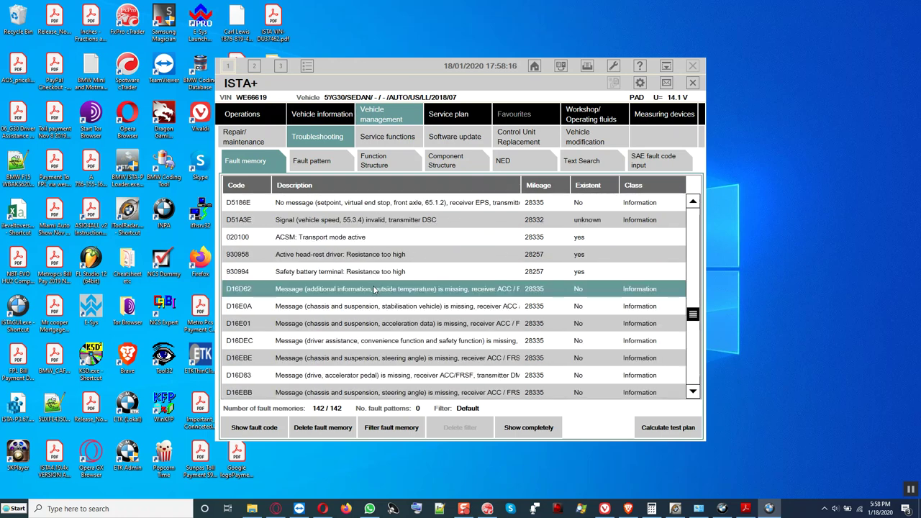
scroll(373, 289, down, 1)
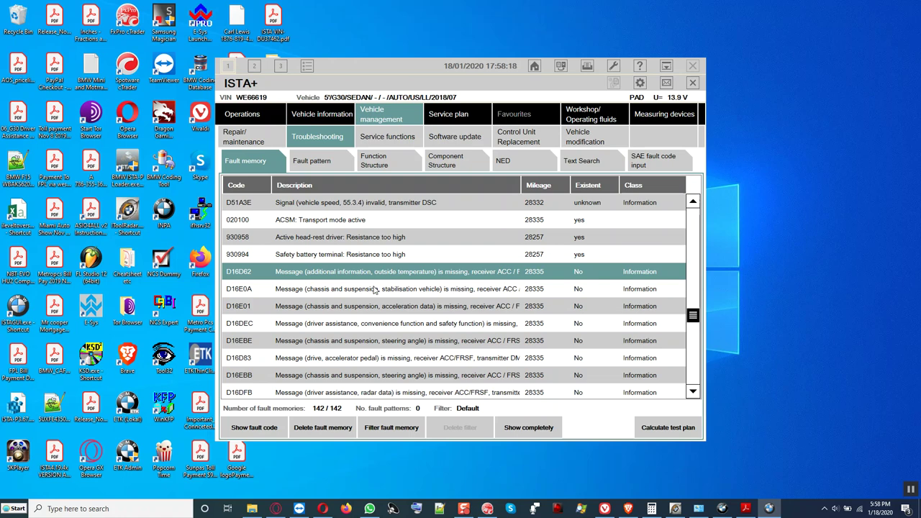
scroll(373, 289, down, 4)
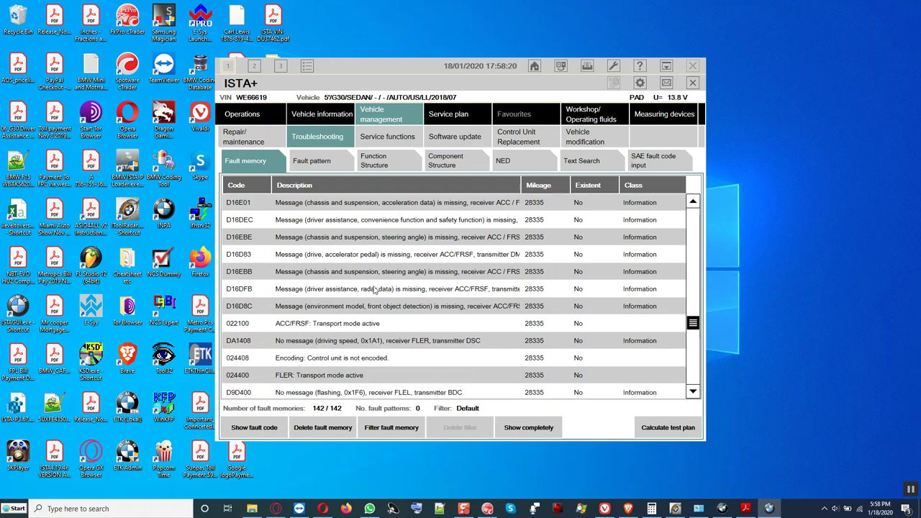
scroll(373, 288, down, 1)
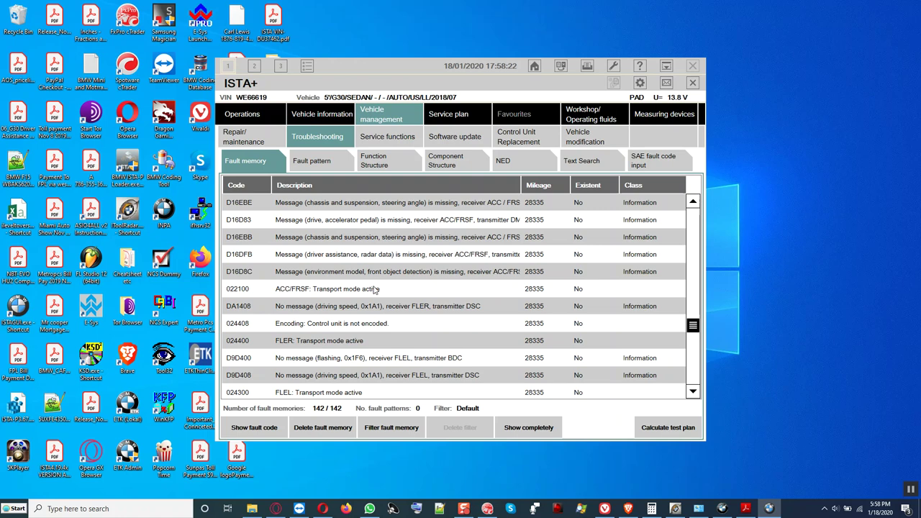
scroll(373, 289, down, 1)
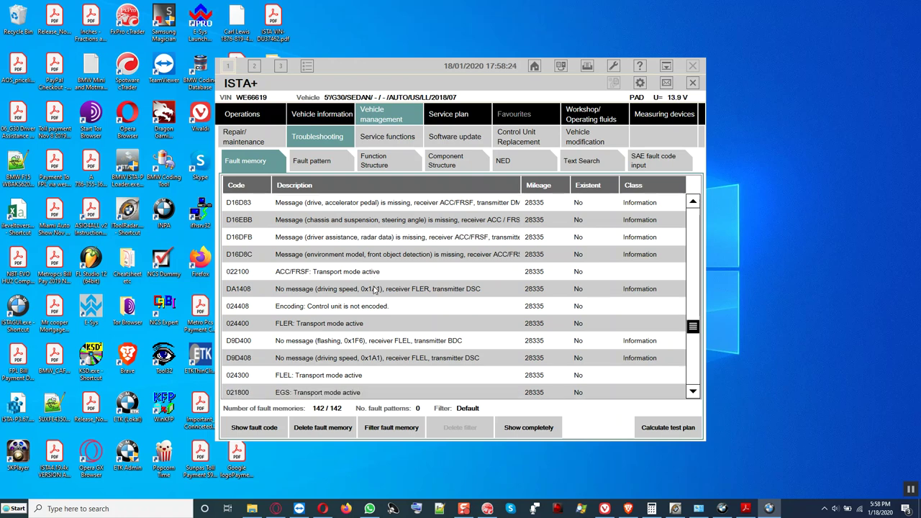
click(346, 325)
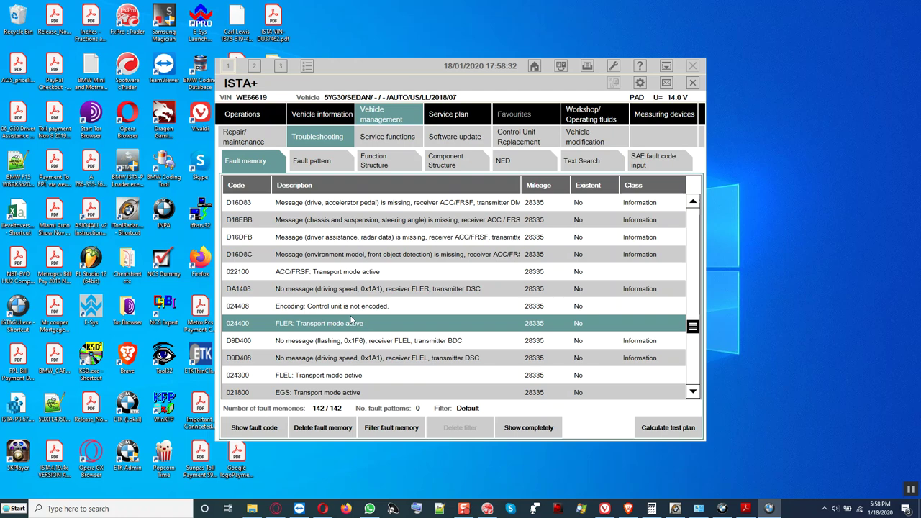
Delete all stored fault memories and confirm the Clear error memory prompt, leaving 11 faults.
click(347, 395)
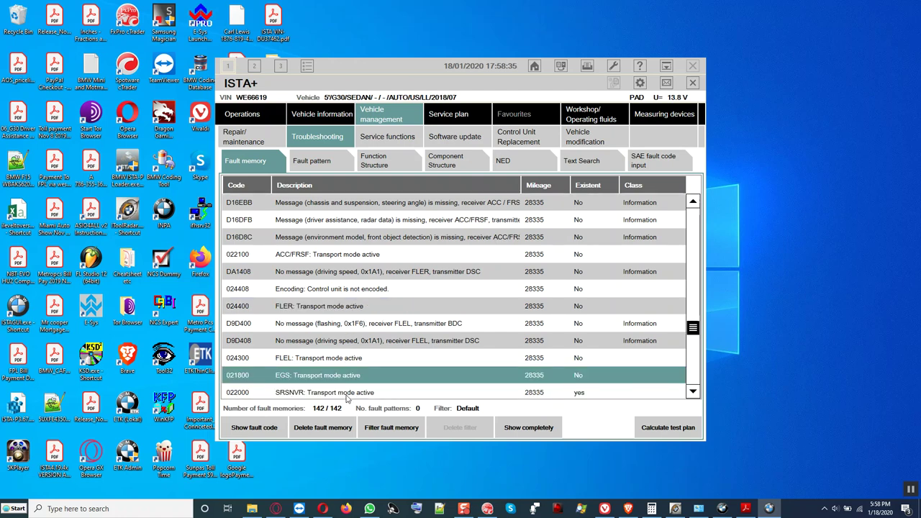
click(328, 428)
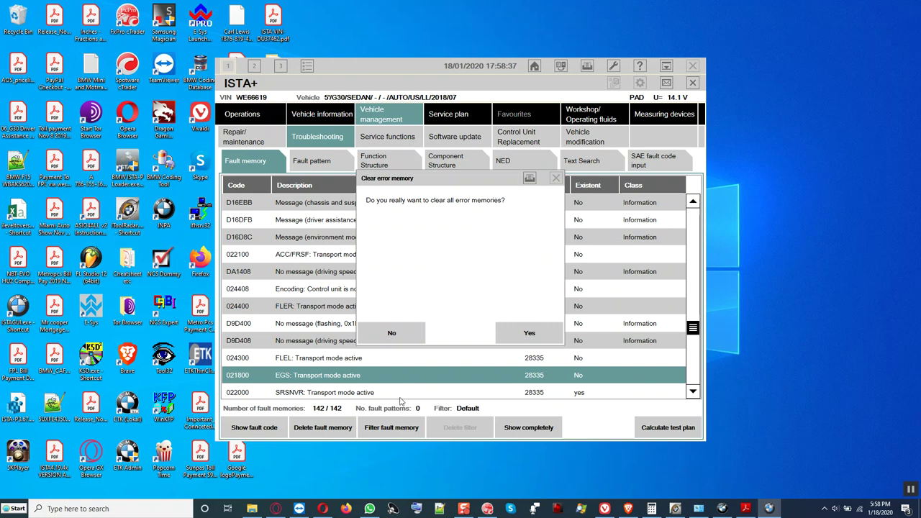
click(529, 332)
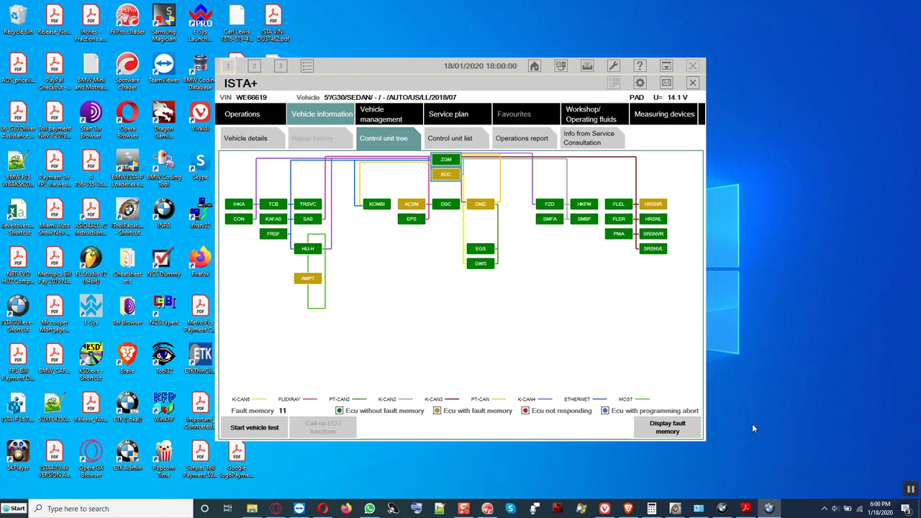
Display the fault memory list showing the 11 remaining faults, mostly LIN faults.
click(677, 431)
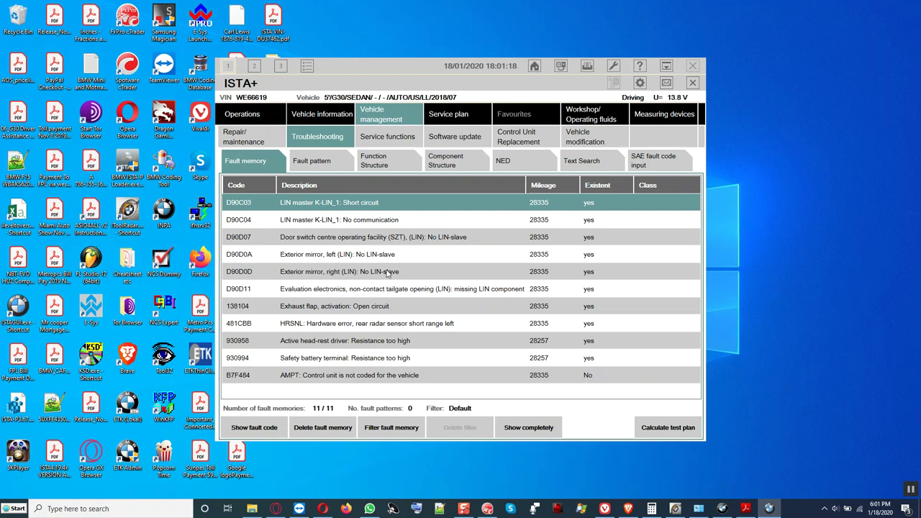
click(381, 362)
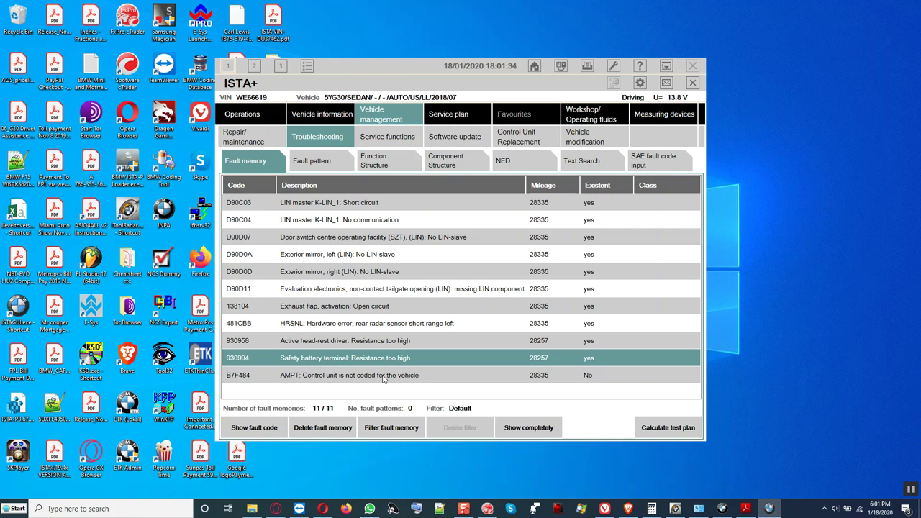
click(372, 377)
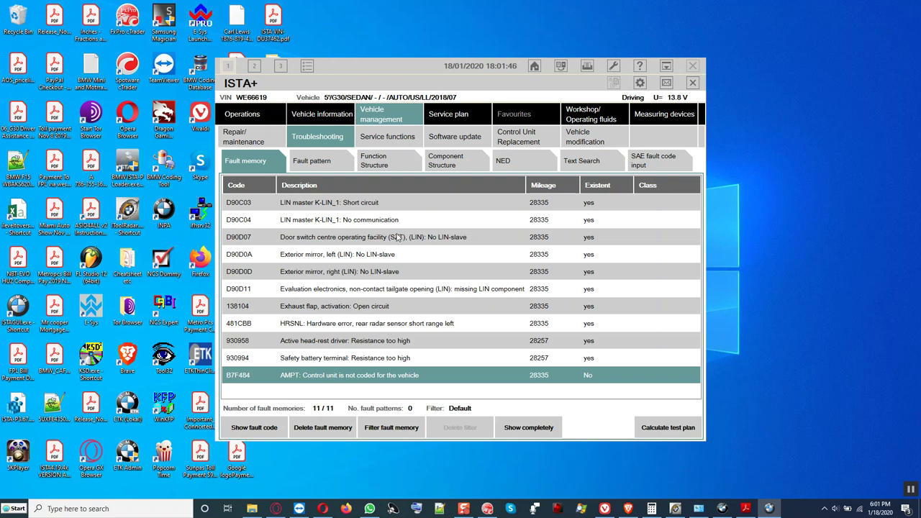
click(374, 277)
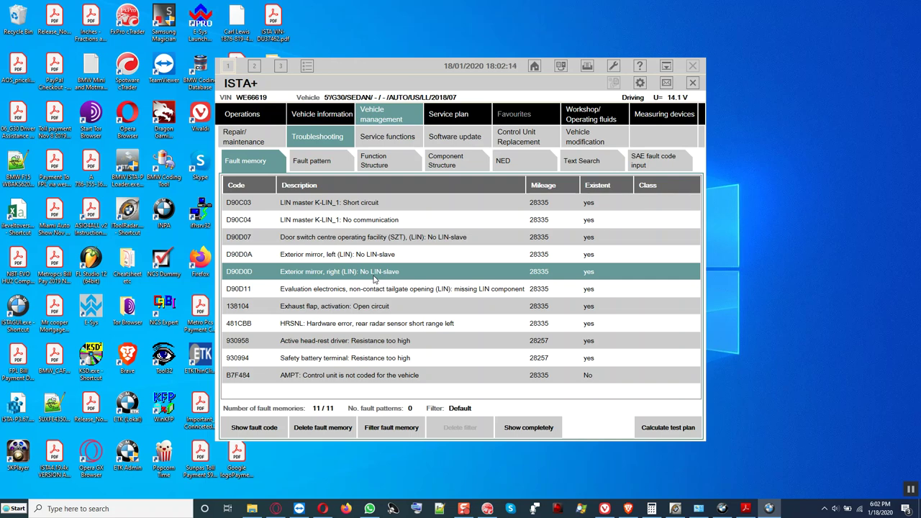
click(377, 327)
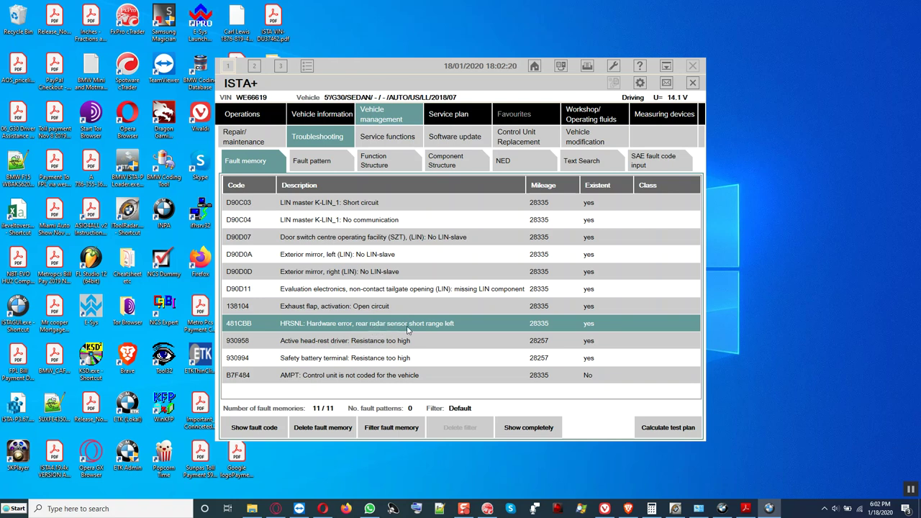
click(344, 308)
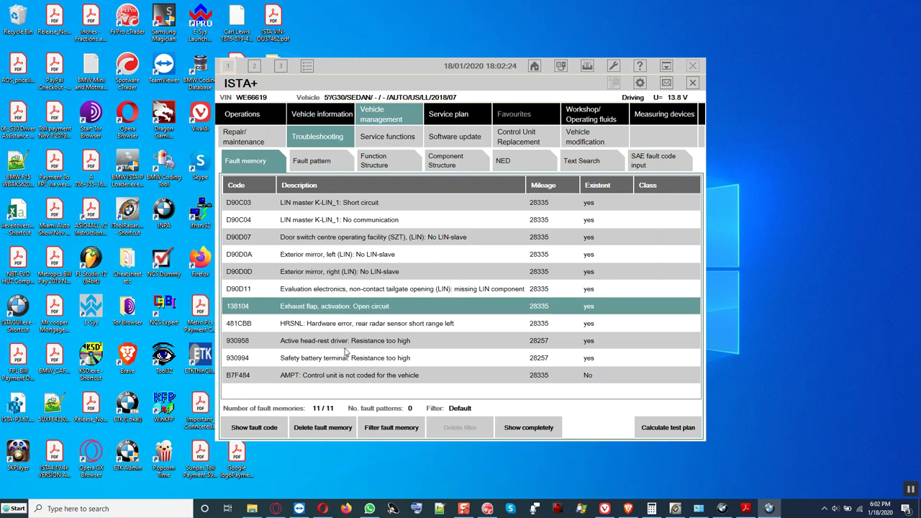
Check the AMPT amplifier's details in the control unit tree, then return to the fault memory list.
click(335, 116)
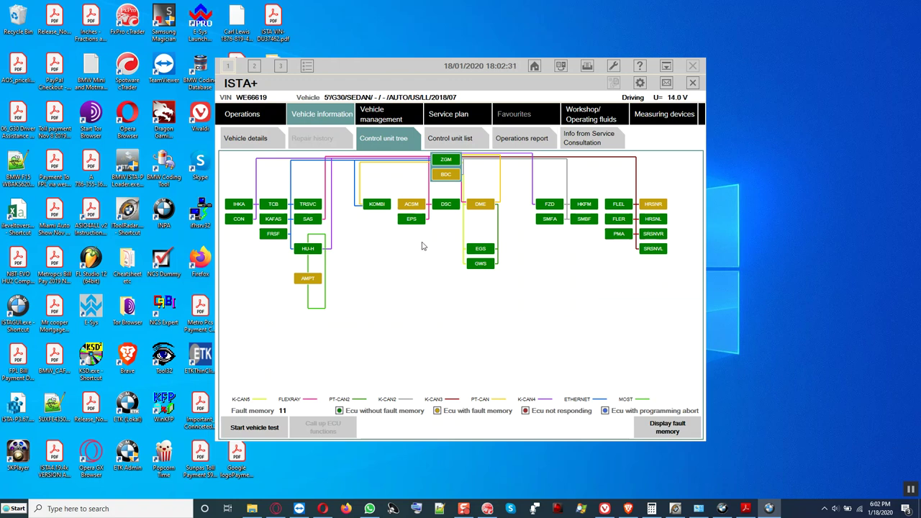
mouse_move(311, 282)
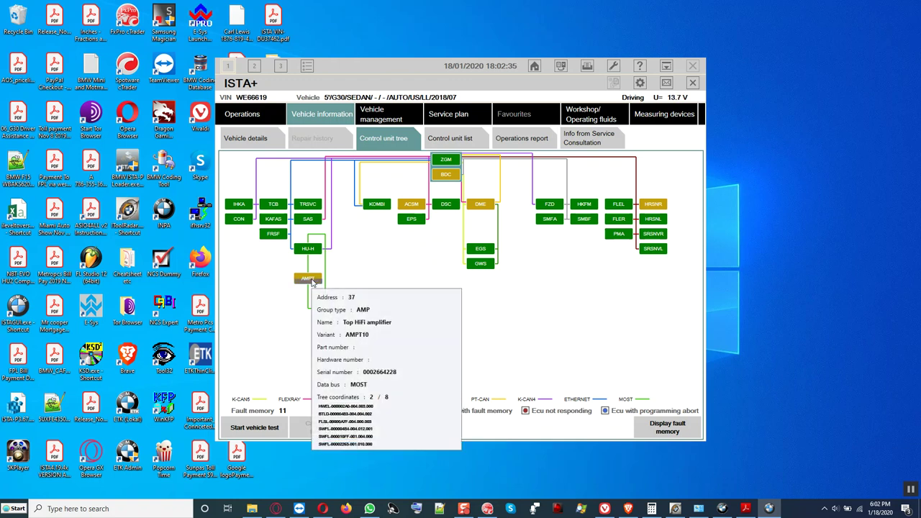
click(311, 282)
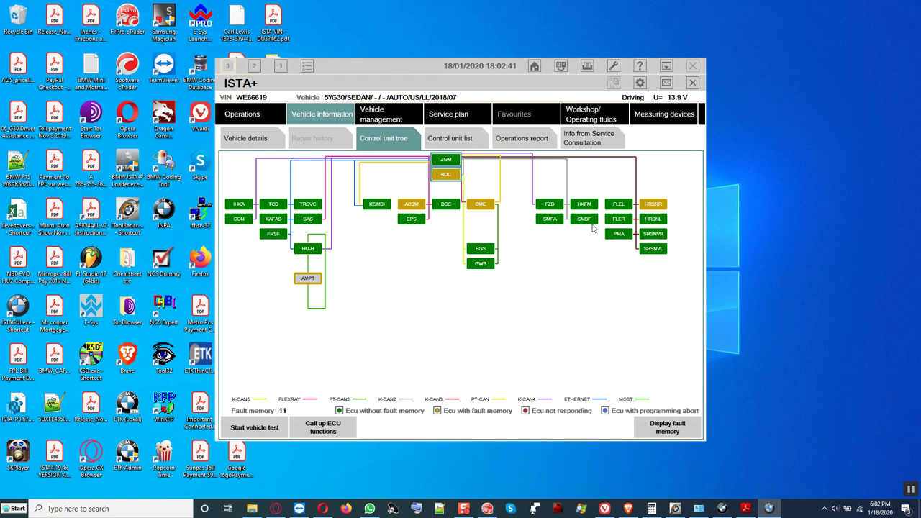
mouse_move(616, 223)
mouse_move(305, 284)
click(383, 113)
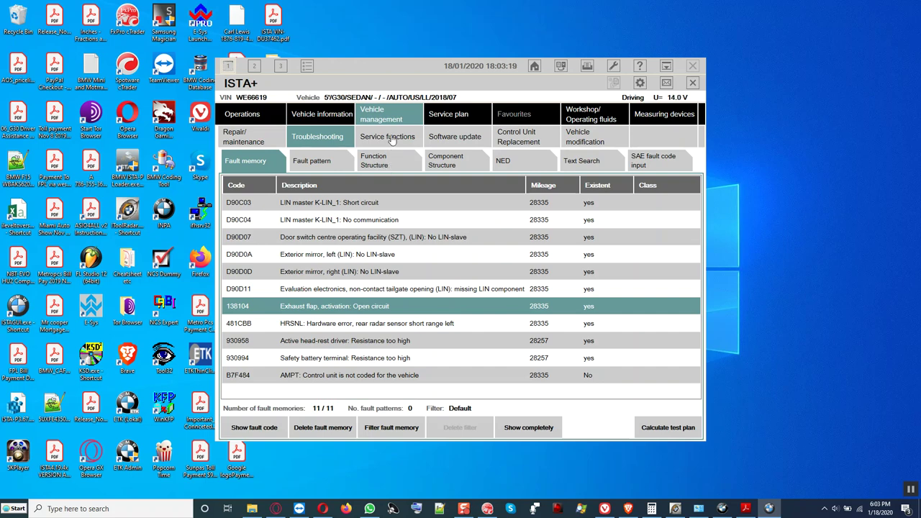
Navigate service functions to Body > Locking and security functions > Power window regulator.
click(392, 139)
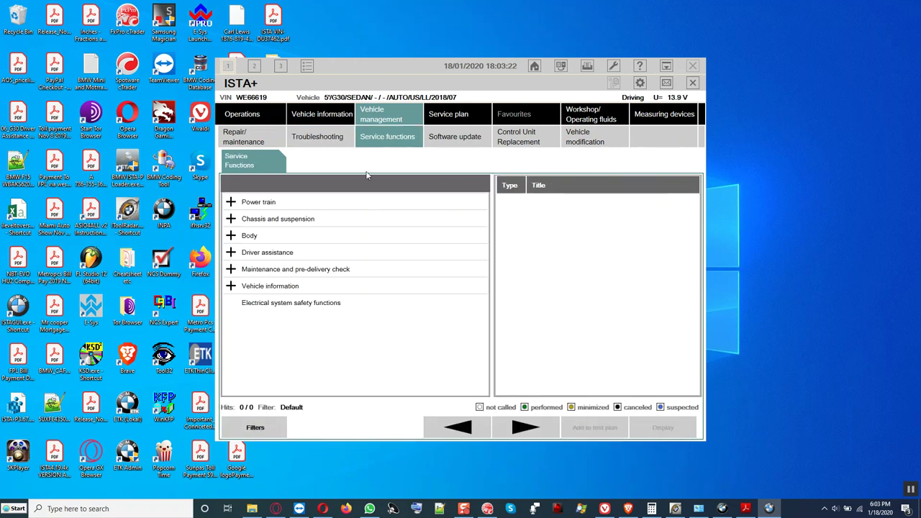
click(233, 239)
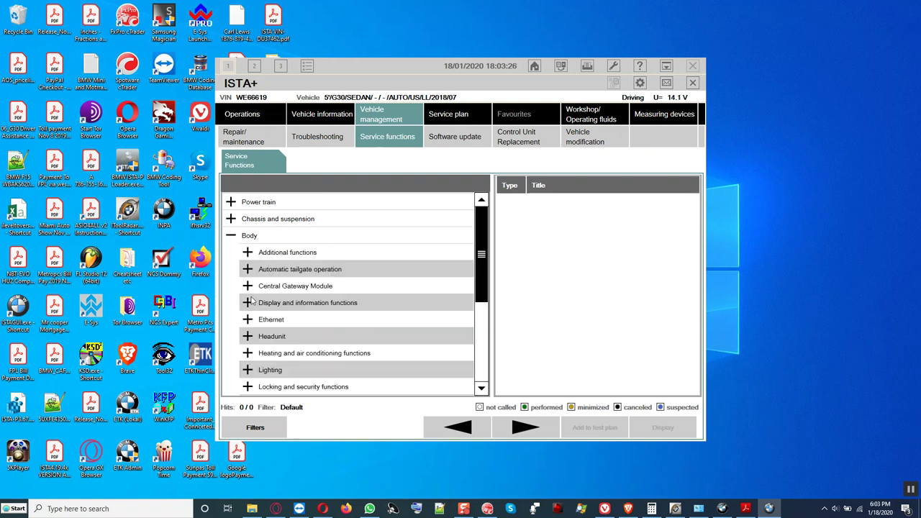
scroll(252, 302, down, 2)
click(271, 320)
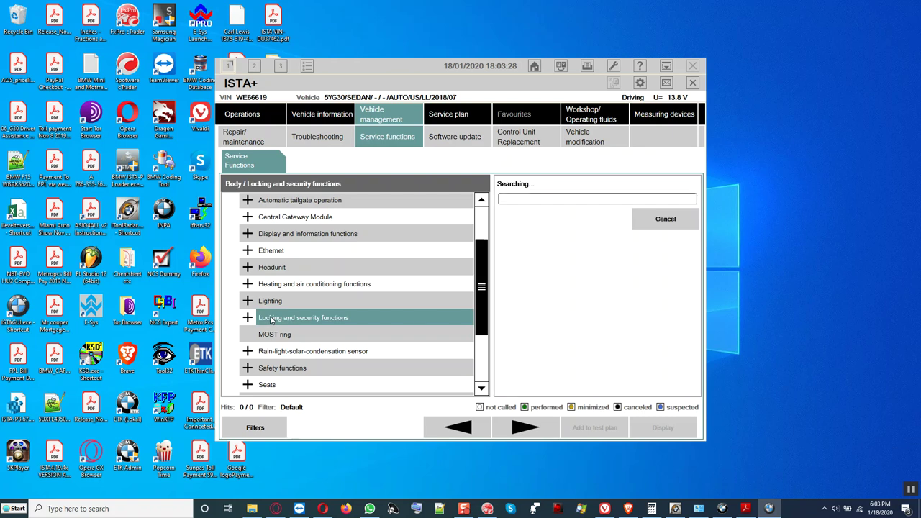
click(250, 321)
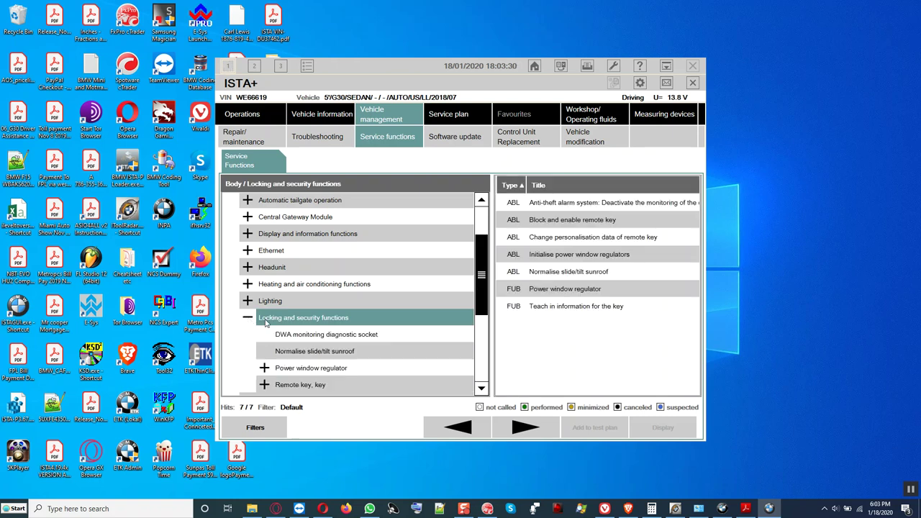
scroll(265, 323, down, 1)
click(297, 322)
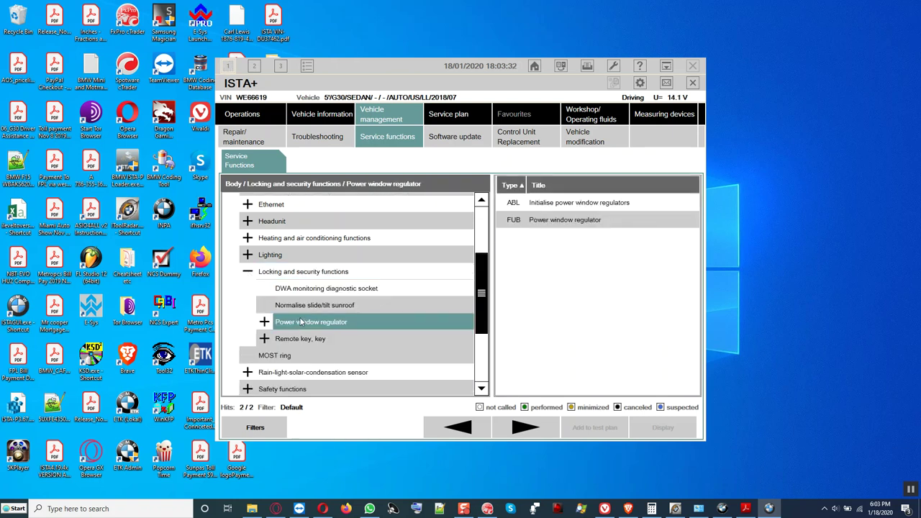
click(265, 321)
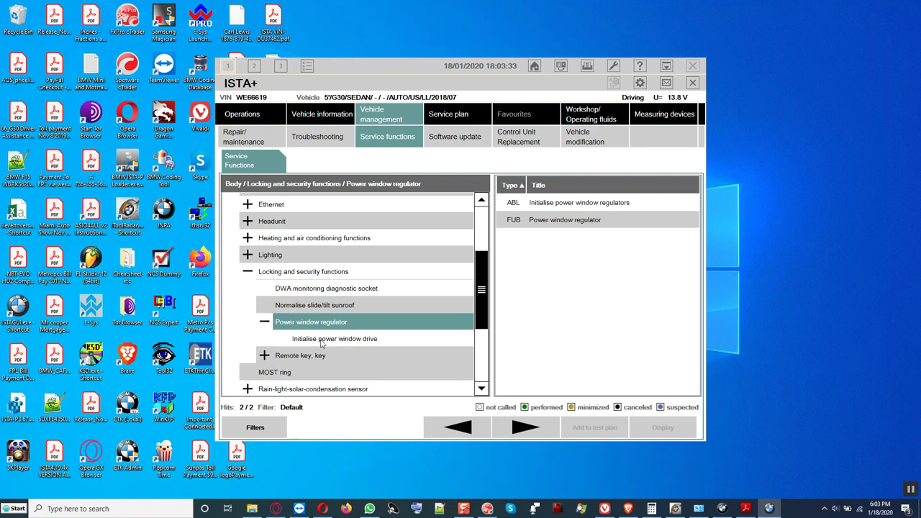
Launch Initialise power window regulators and maximise the procedure window.
click(319, 339)
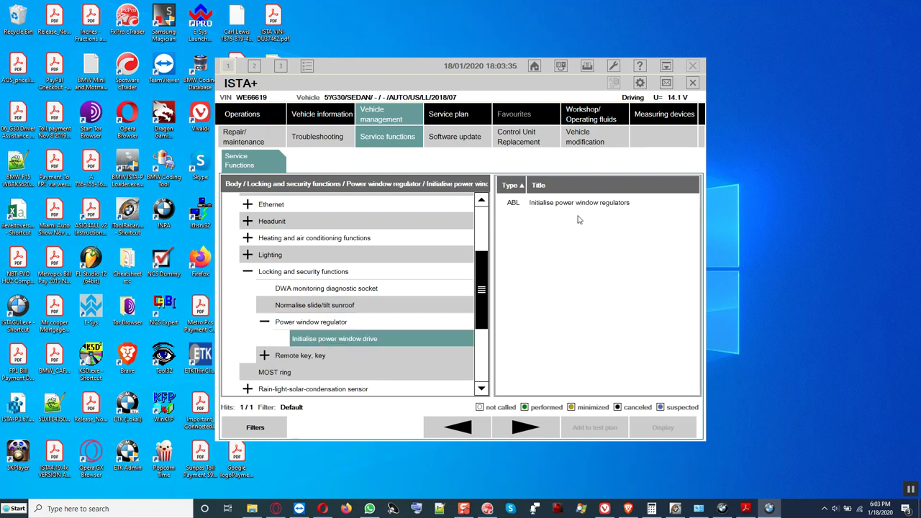
click(595, 205)
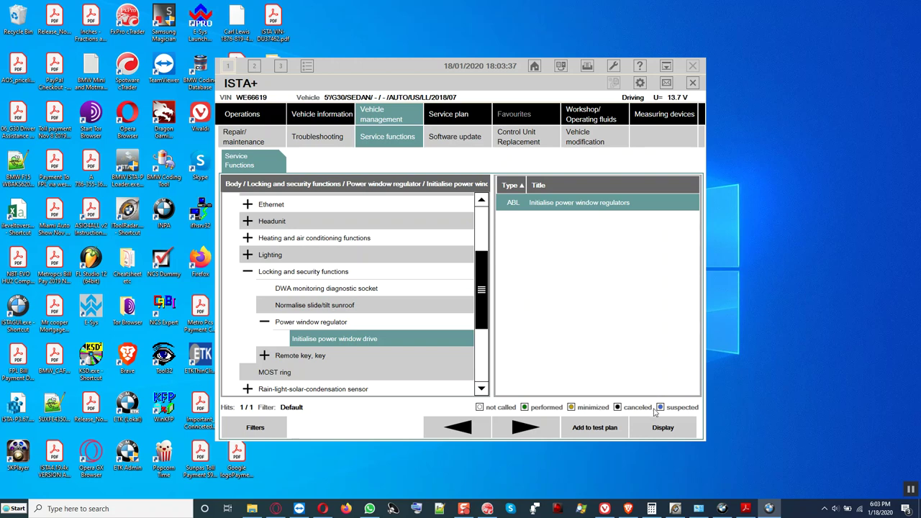
click(661, 428)
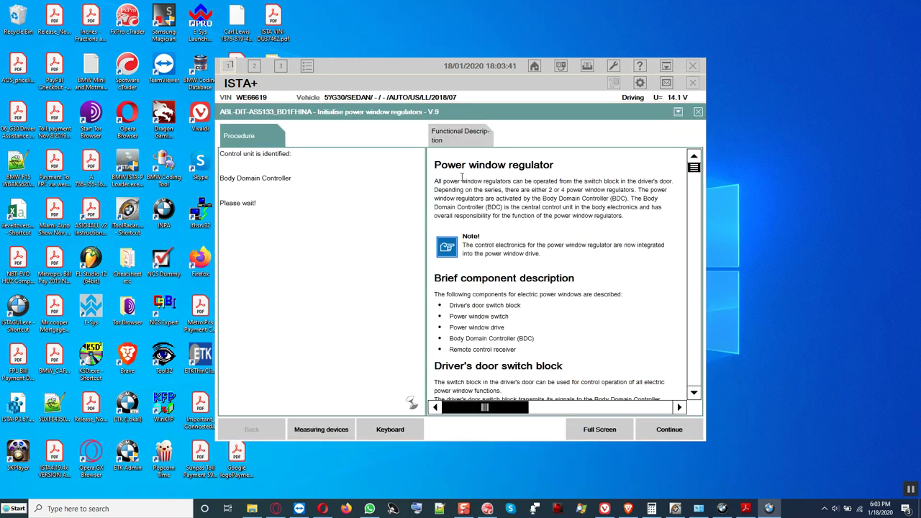
double_click(473, 85)
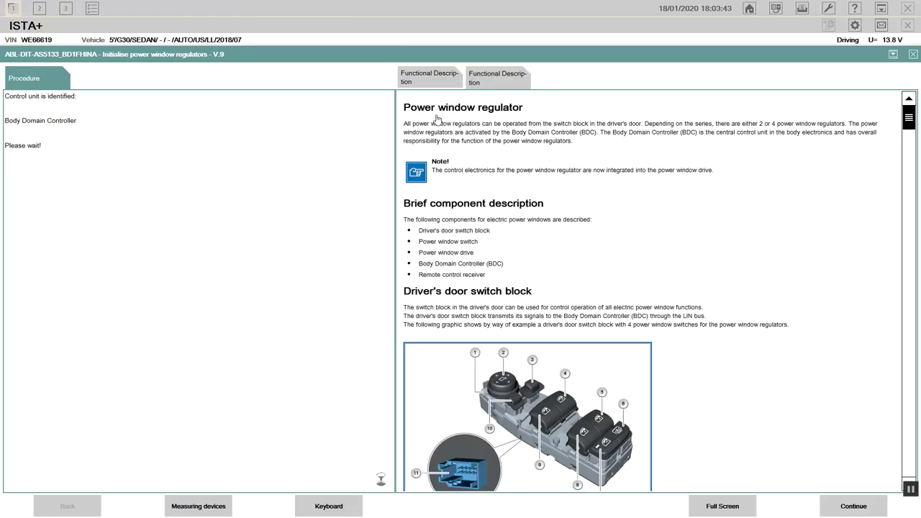
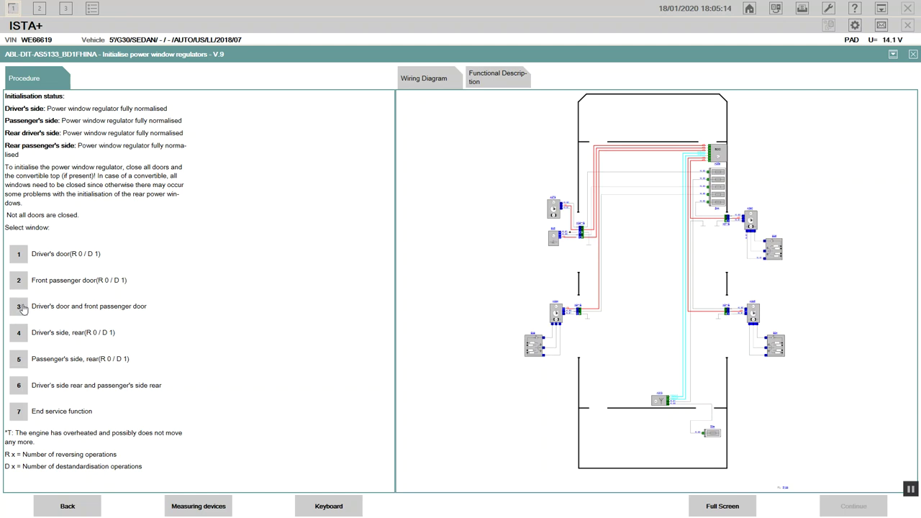
Initialise the driver's and front passenger's window regulators (option 3), confirming Yes through to completion.
click(21, 308)
click(856, 507)
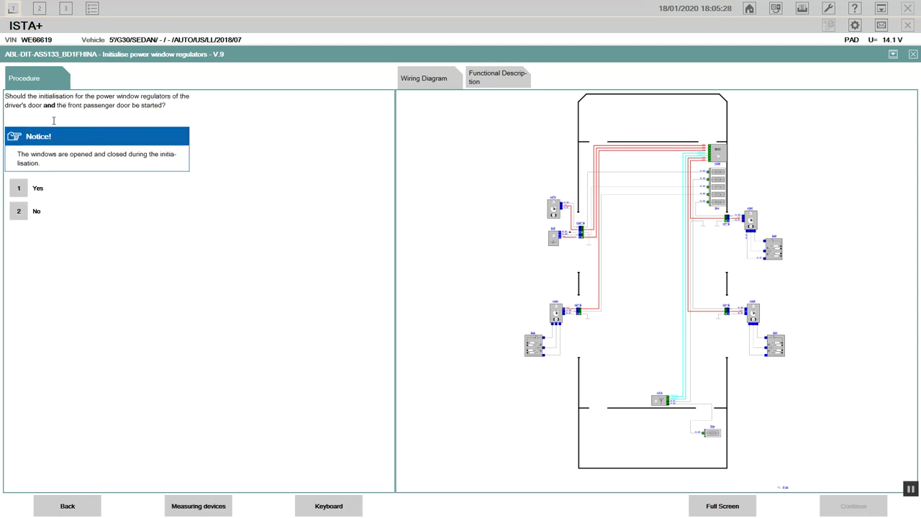
click(26, 187)
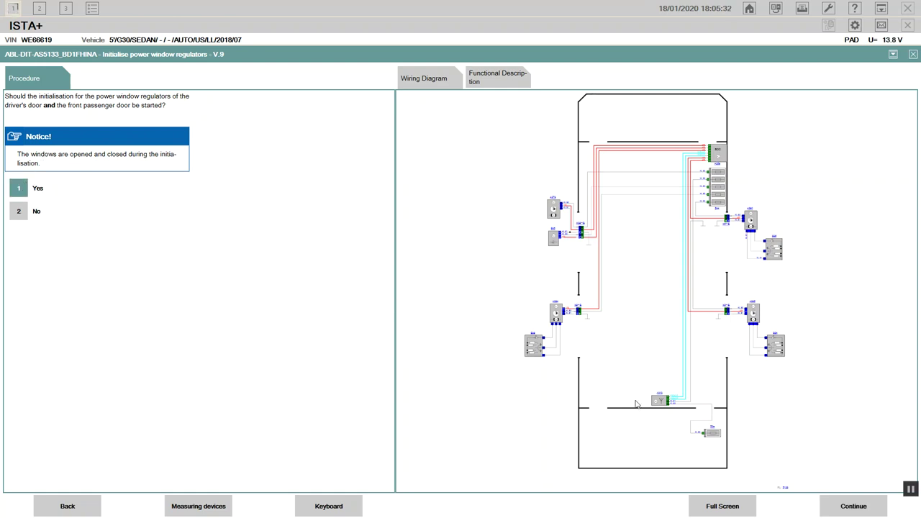
click(853, 506)
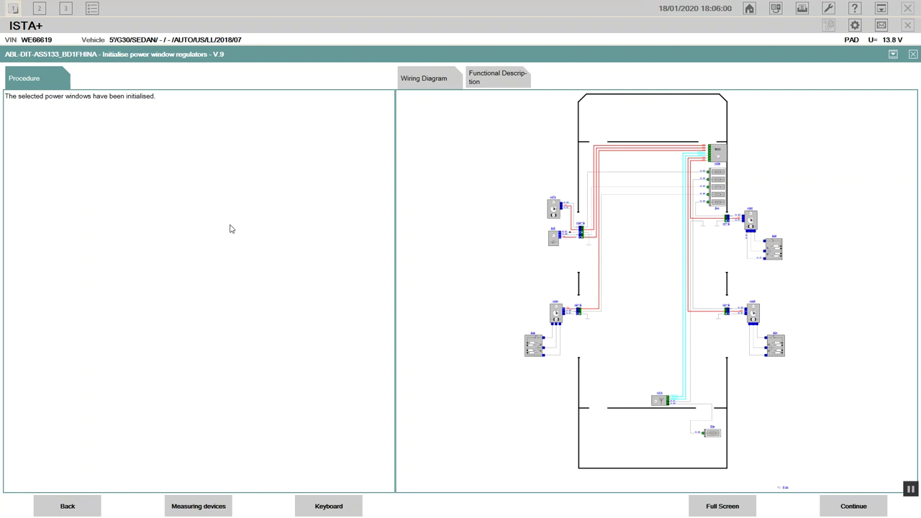
click(852, 506)
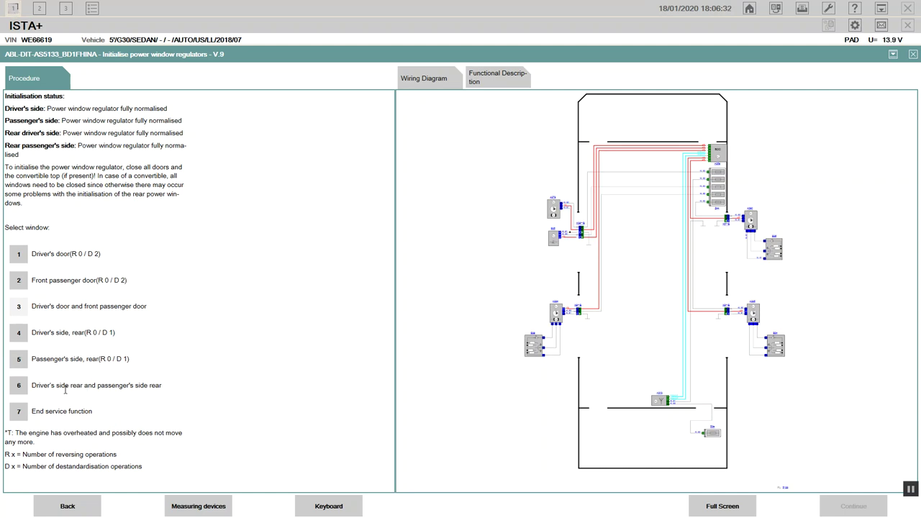
Initialise both rear window regulators (option 6), then select End service function.
click(19, 386)
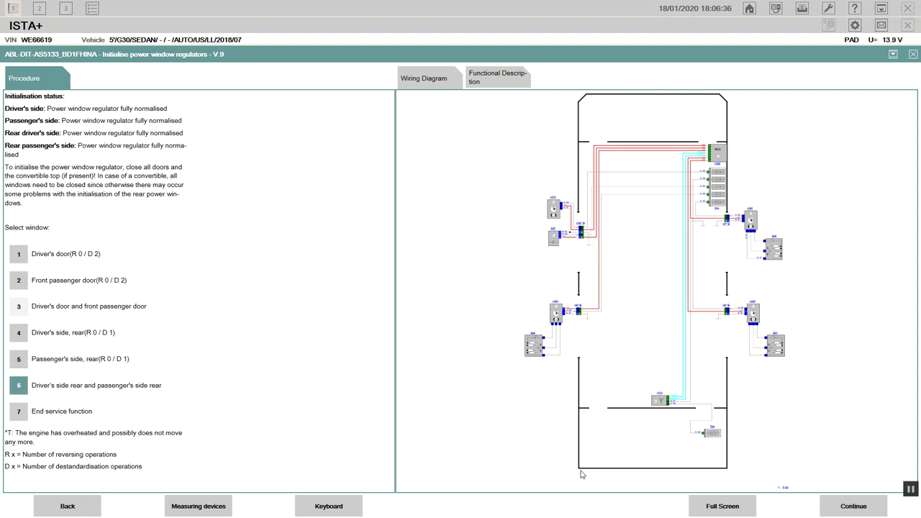
click(852, 507)
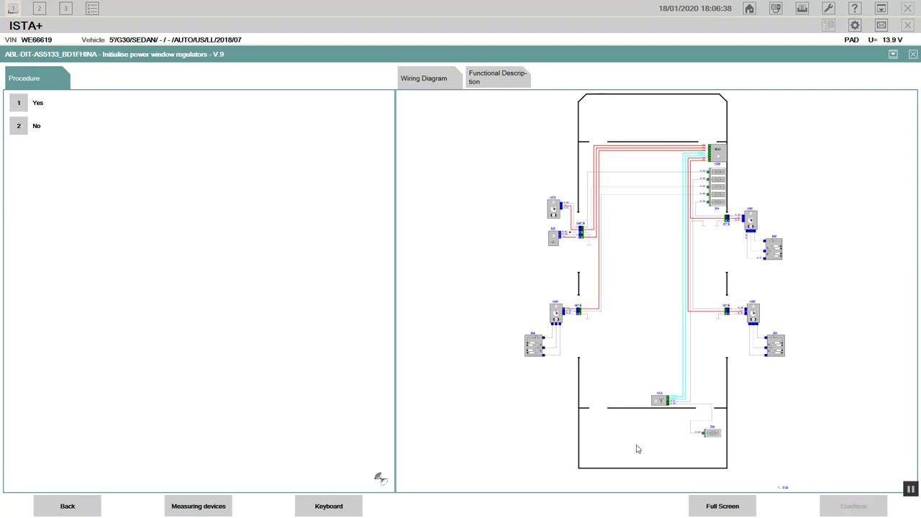
click(20, 198)
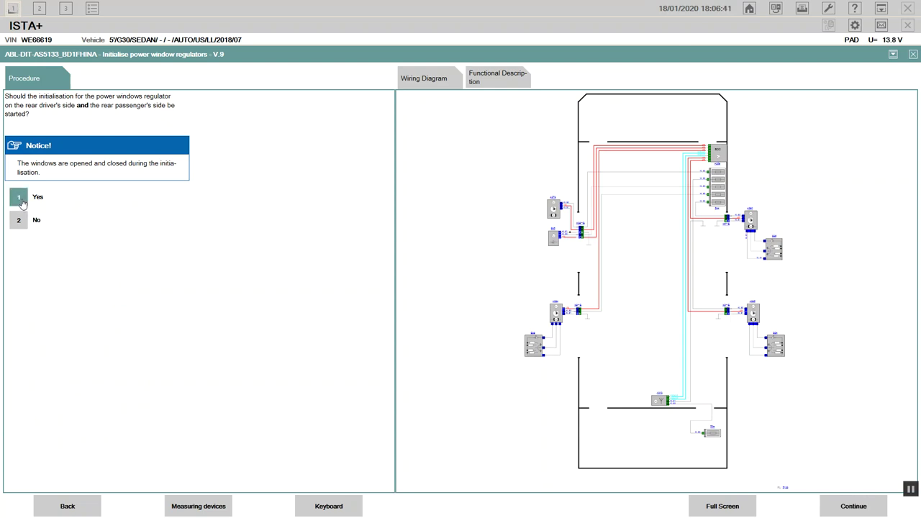
click(849, 509)
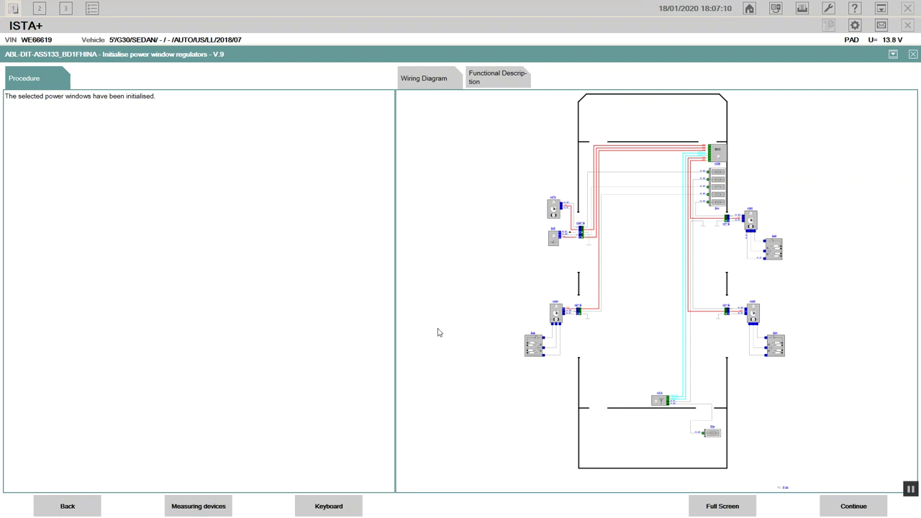
click(846, 507)
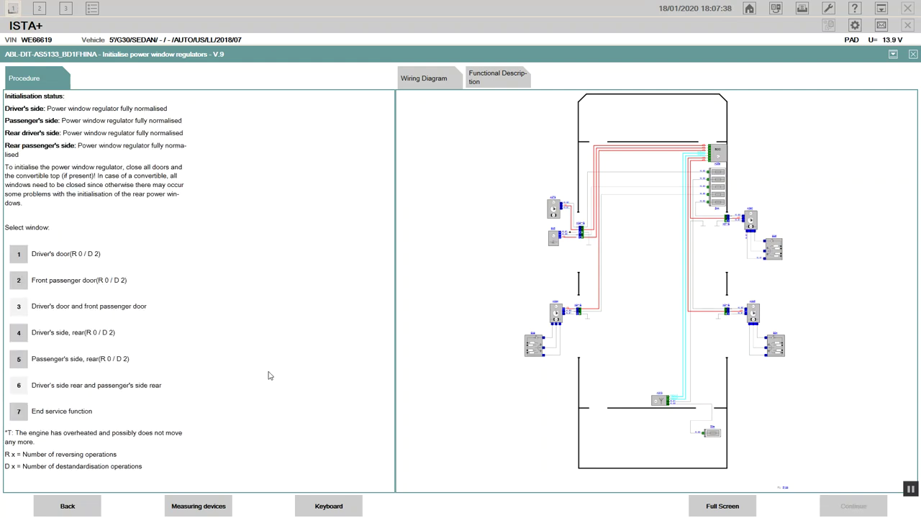
click(17, 415)
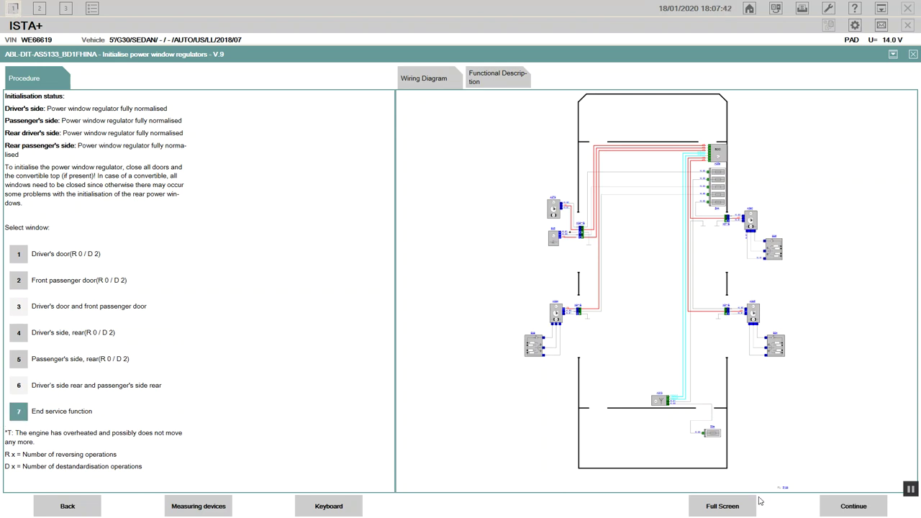
Finish the window regulator service function and display the control unit tree with 11 fault entries.
click(853, 505)
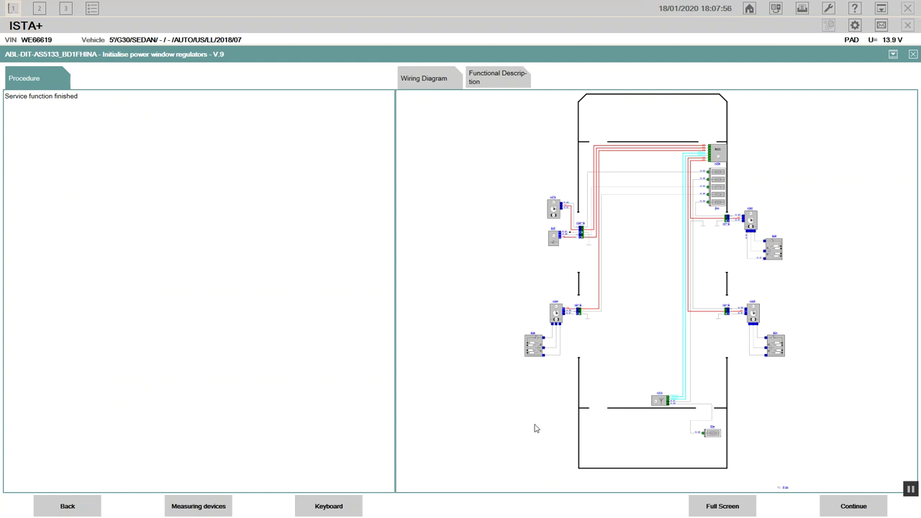
click(847, 506)
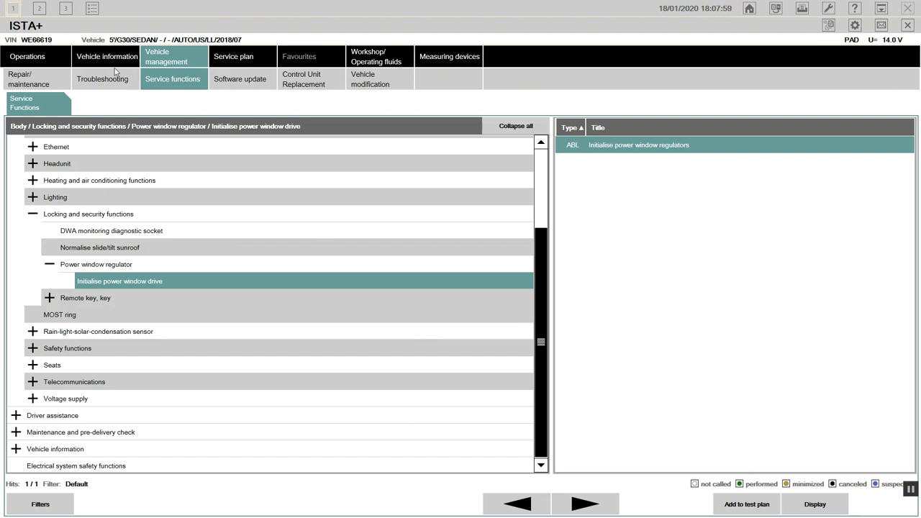
click(119, 62)
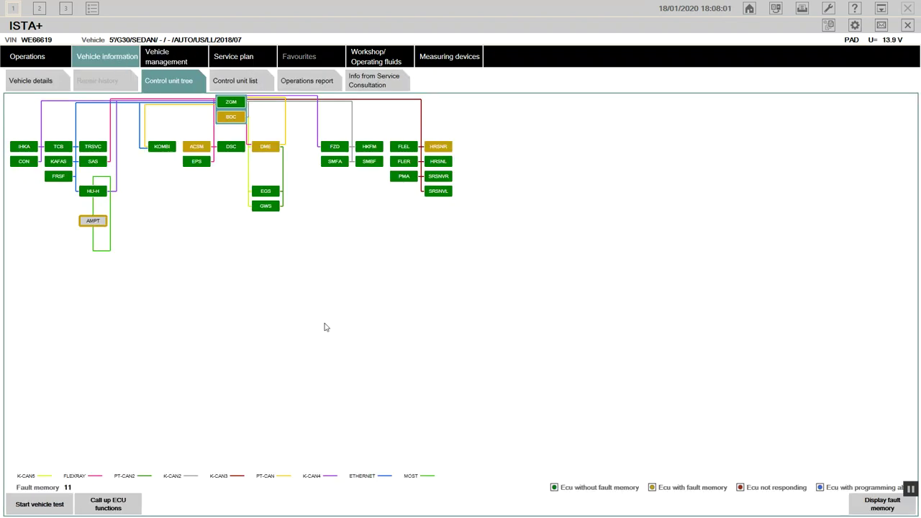
click(882, 504)
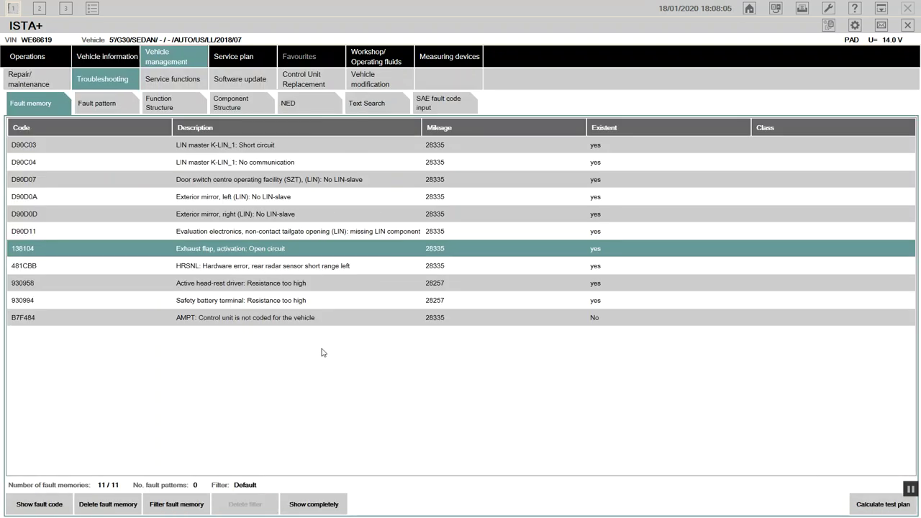
click(283, 321)
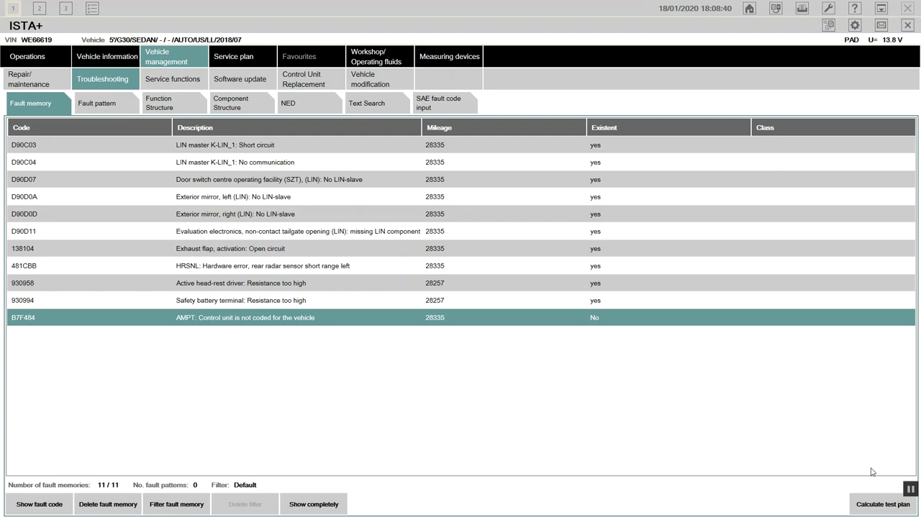
click(113, 62)
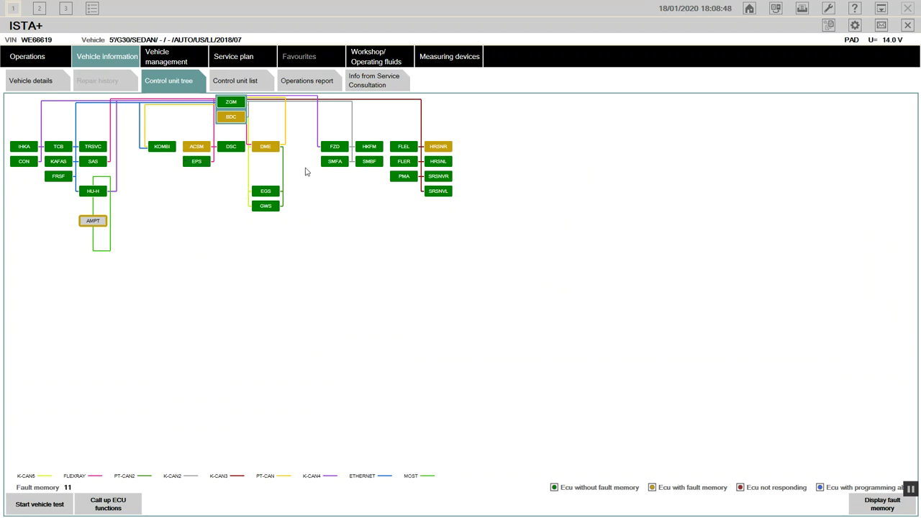
Call up the BDC's ECU functions, check its software information, and show its Diagnosis scan list.
mouse_move(231, 120)
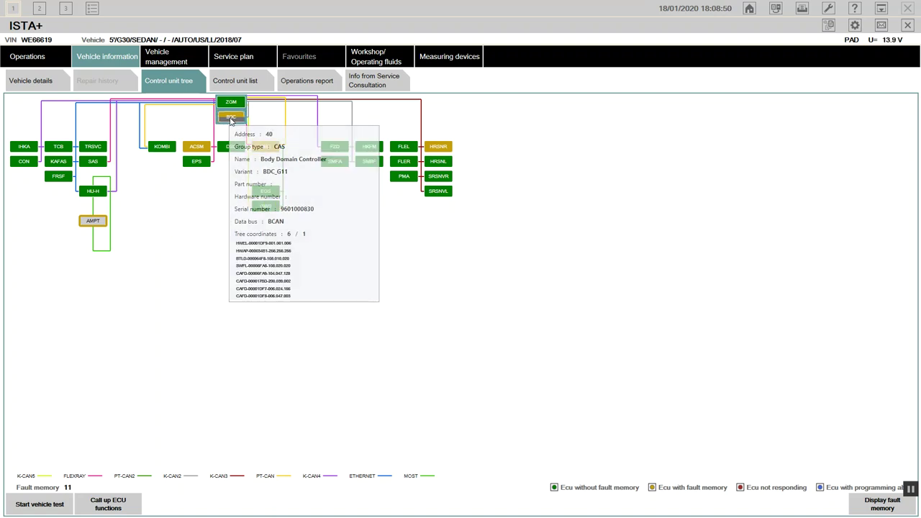
click(102, 511)
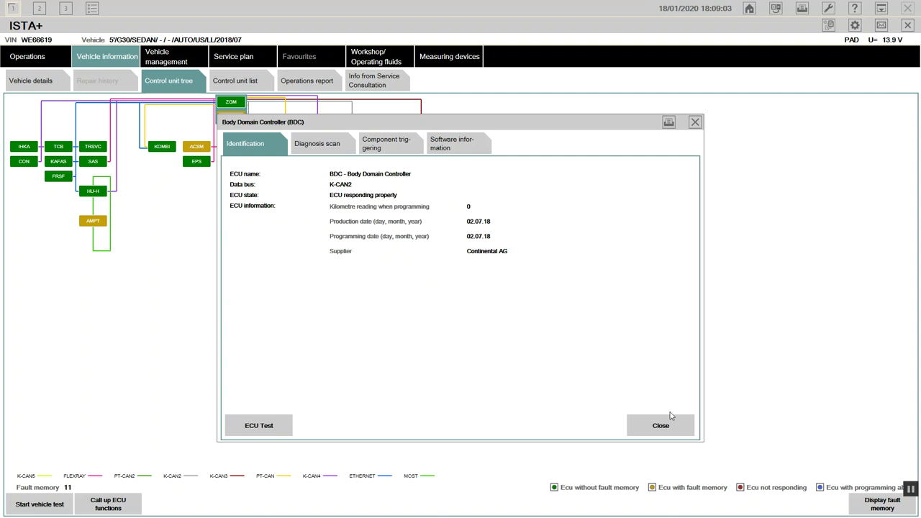
click(458, 152)
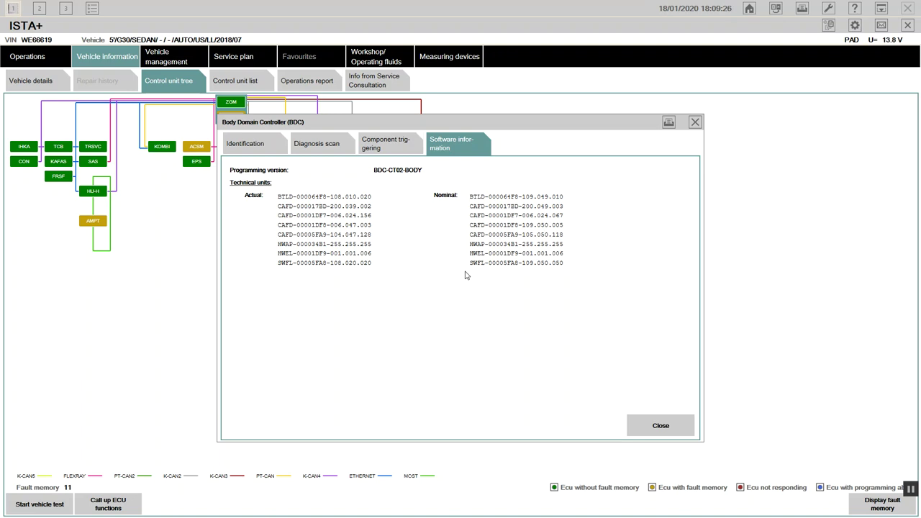
click(320, 149)
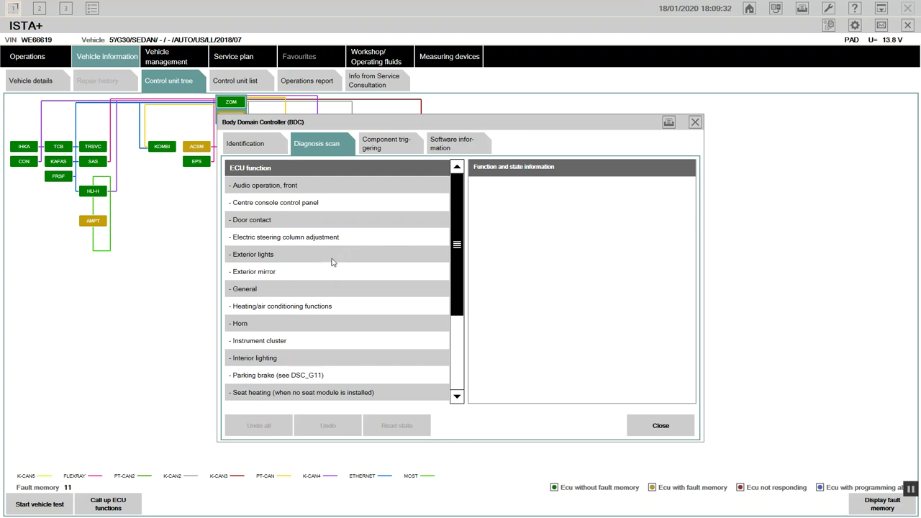
Expand the BDC's General function group and add the vehicle identification number to the readout.
scroll(339, 271, down, 3)
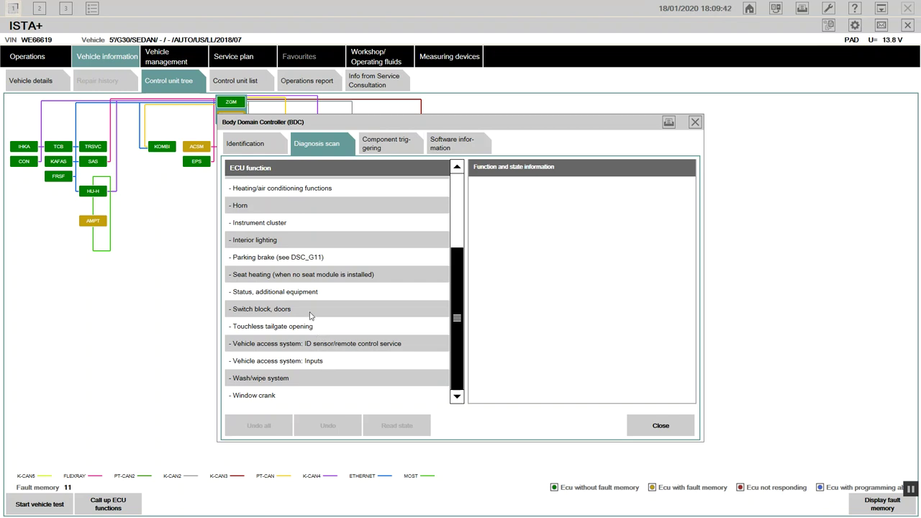
scroll(287, 287, up, 2)
scroll(287, 287, up, 1)
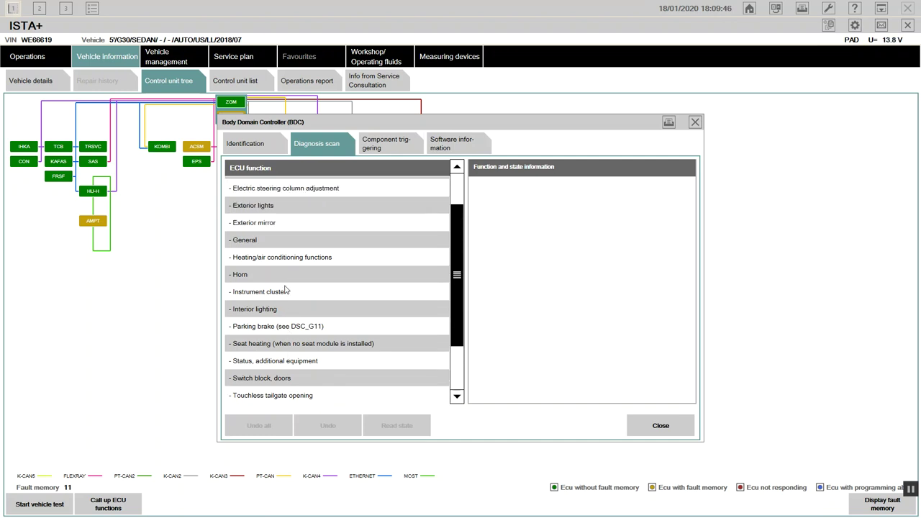
scroll(302, 291, up, 3)
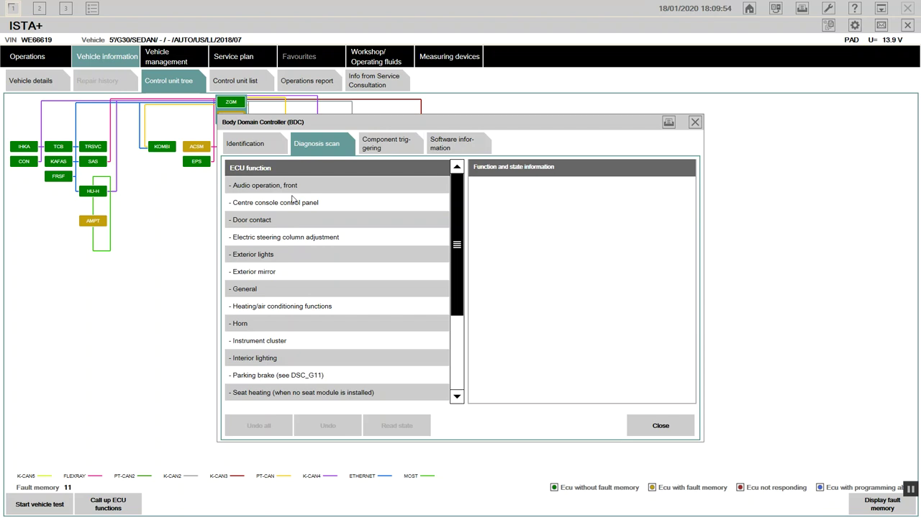
click(302, 292)
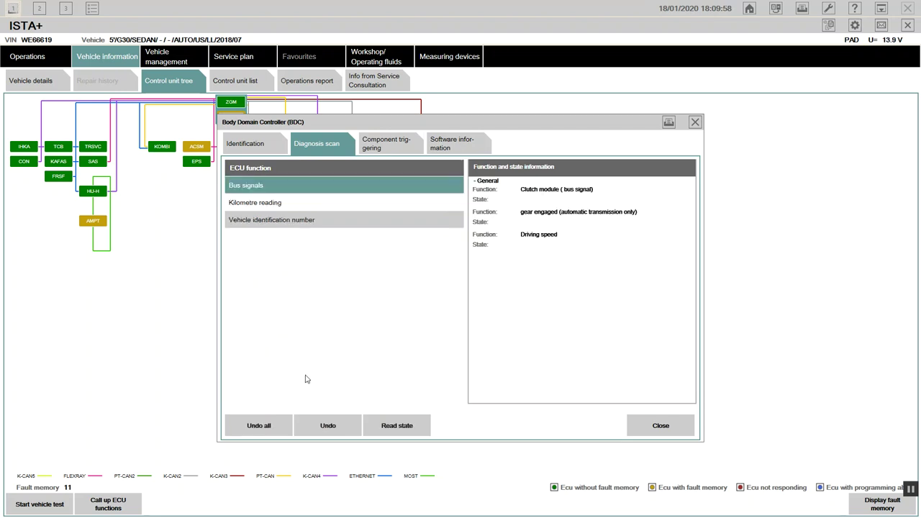
click(308, 226)
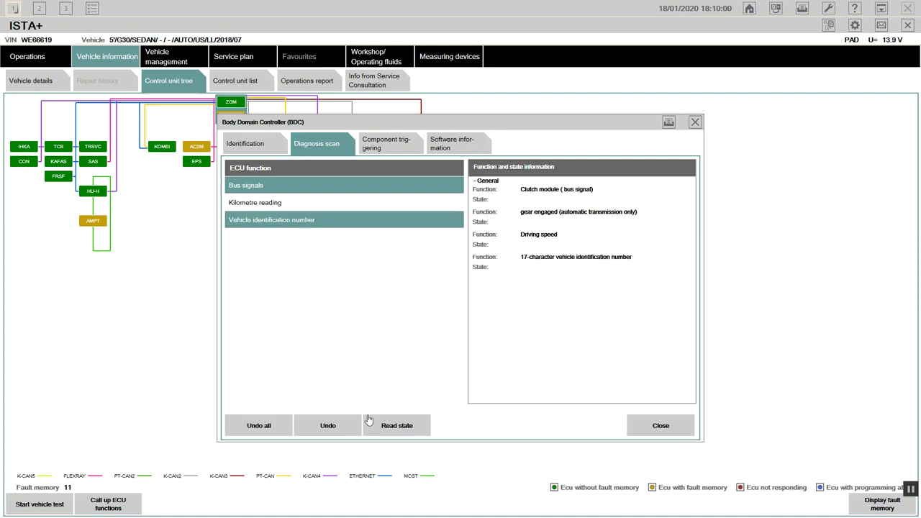
Read the selected function states, stop the readout, and reset all function choices.
click(388, 426)
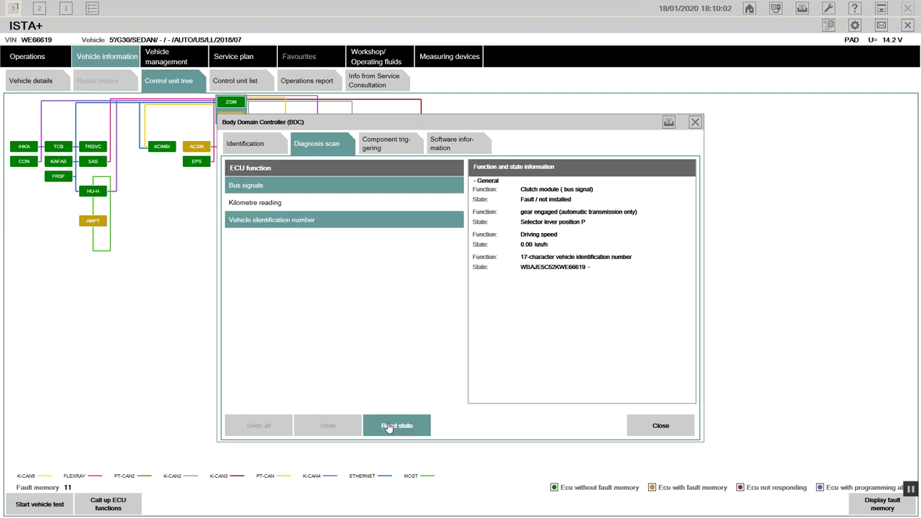
click(389, 426)
click(260, 426)
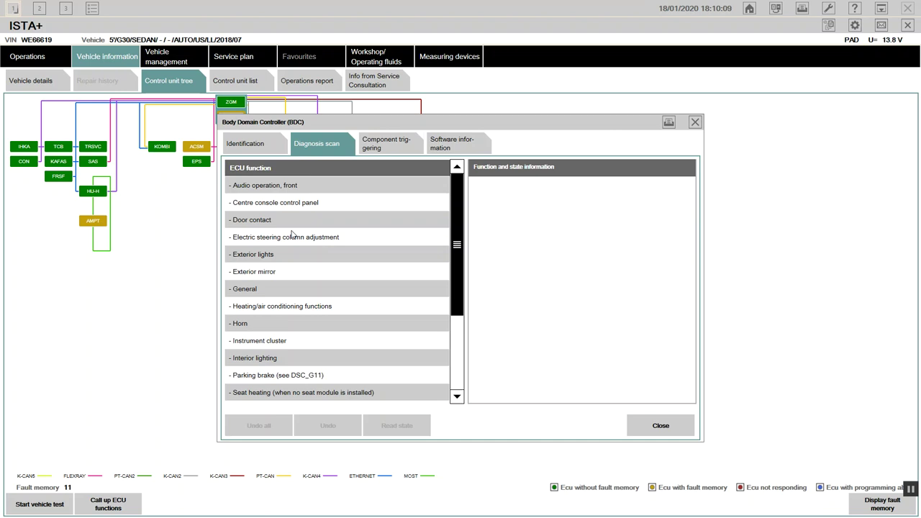
scroll(291, 234, down, 2)
scroll(292, 234, down, 1)
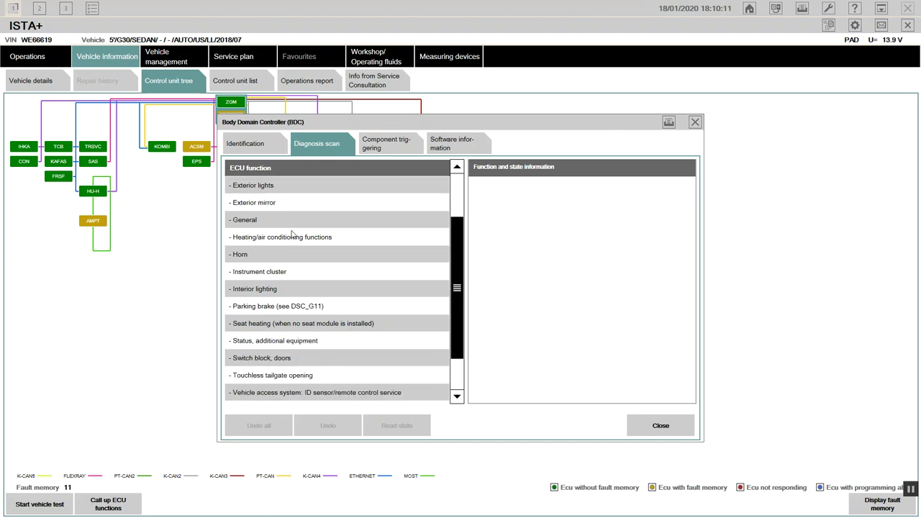
scroll(291, 234, down, 2)
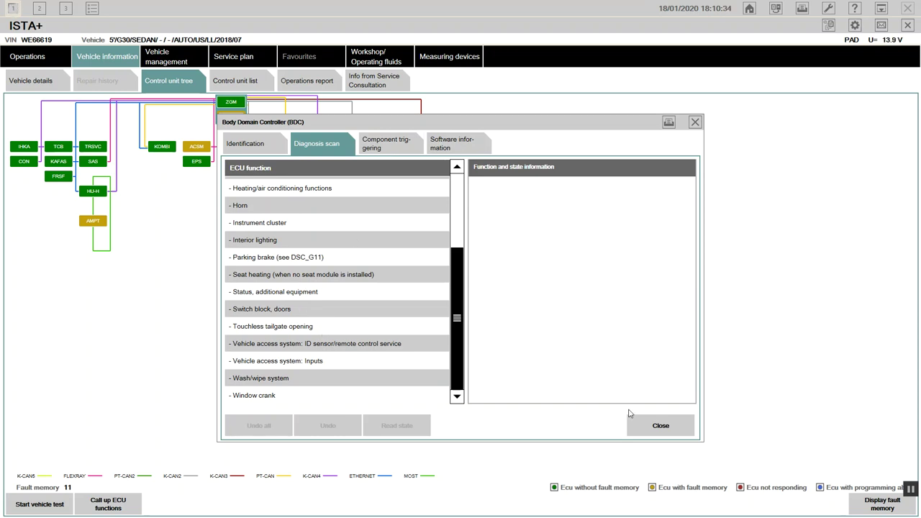
Review the AMPT amplifier's software information and diagnosis scan, then open the fault memory list.
click(651, 424)
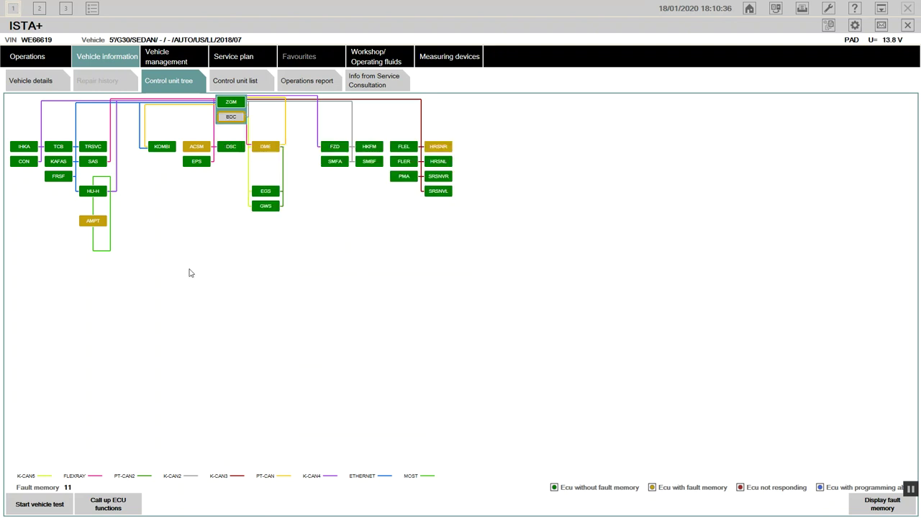
mouse_move(97, 224)
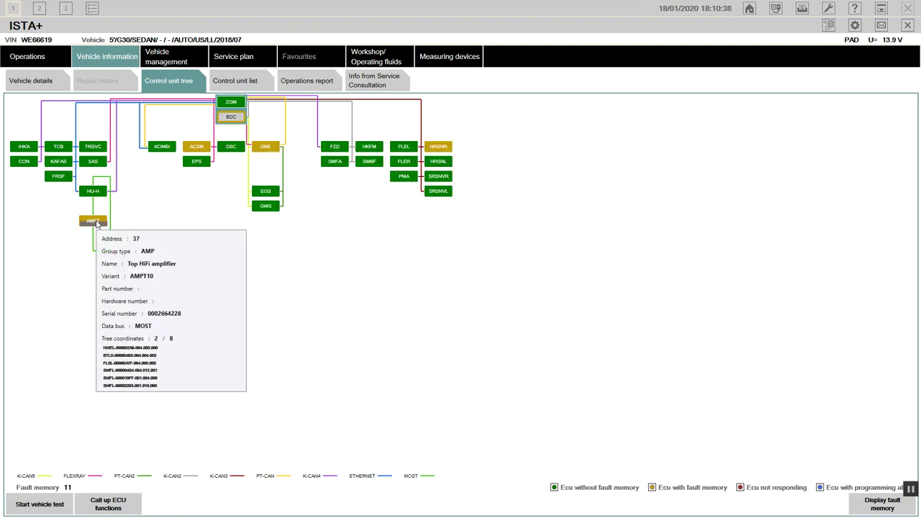
click(97, 224)
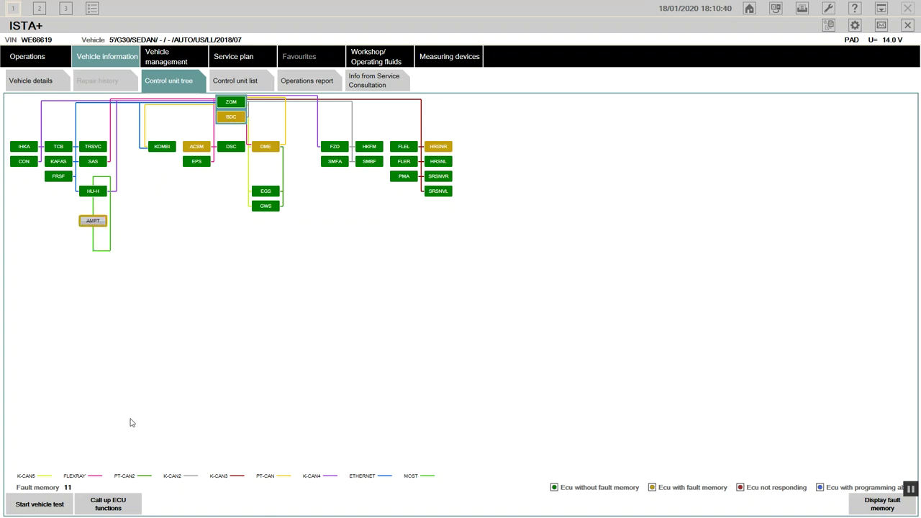
click(122, 497)
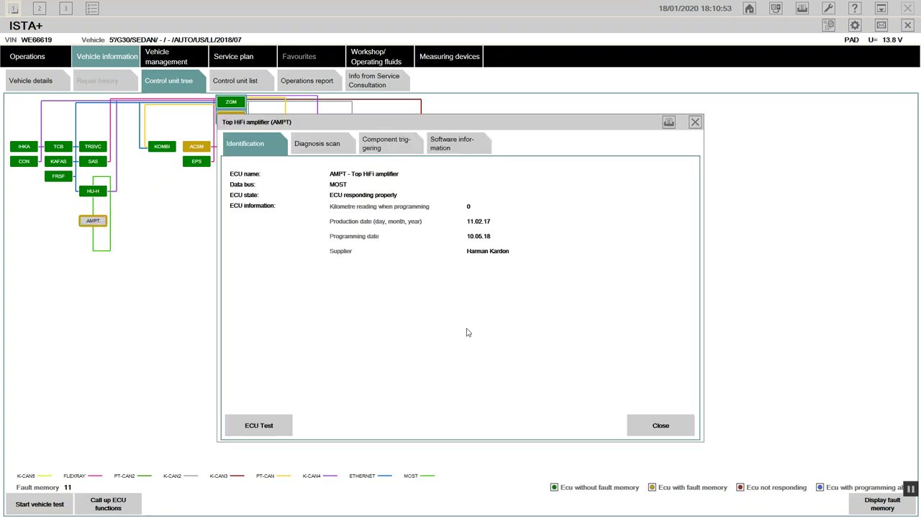
click(460, 143)
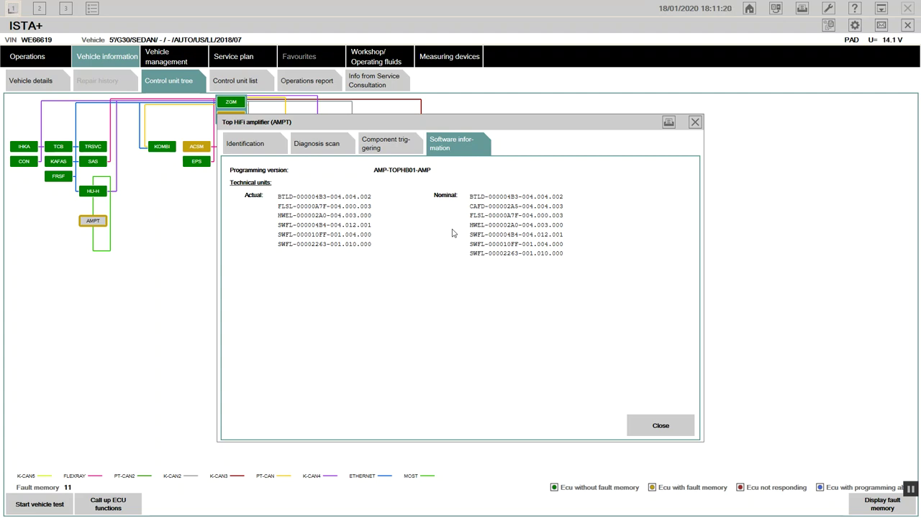
click(322, 145)
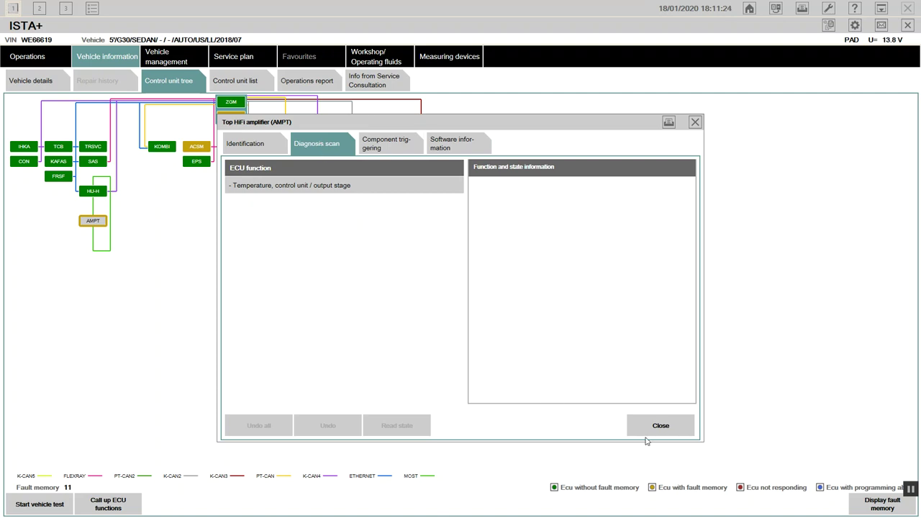
click(678, 429)
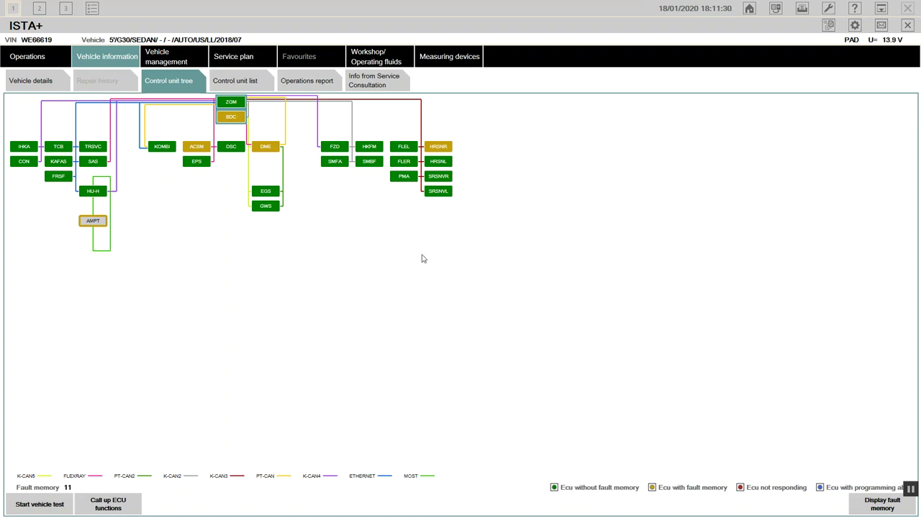
click(172, 62)
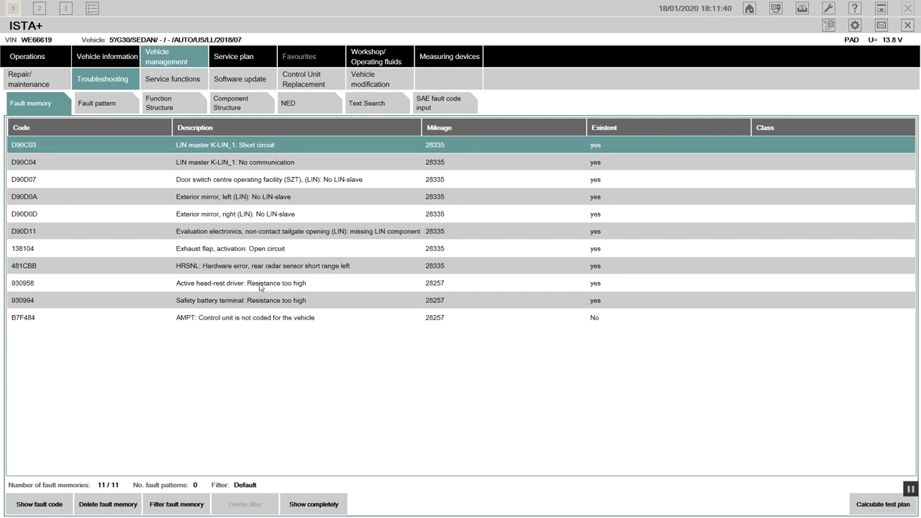
Review faults 930994, D90C04, D90D07, D90D0A, D90D0D and D90C03, then calculate a test plan.
click(281, 306)
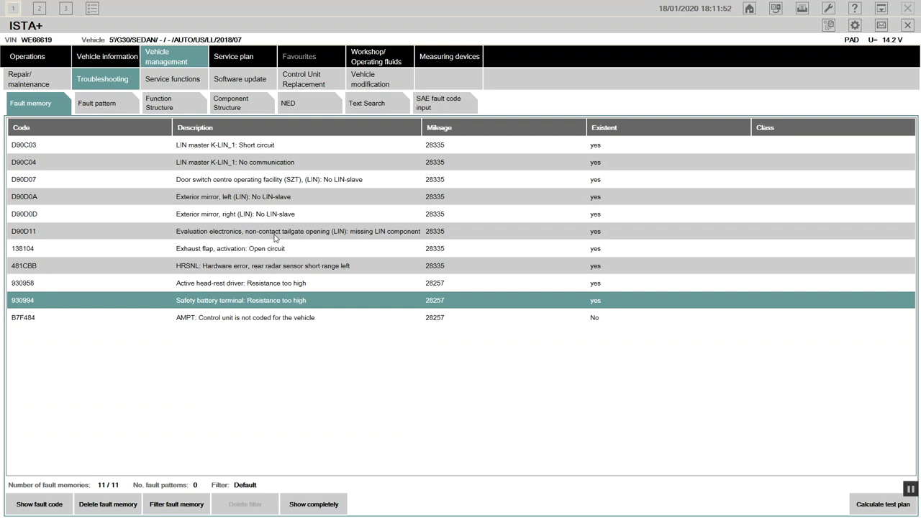
click(249, 163)
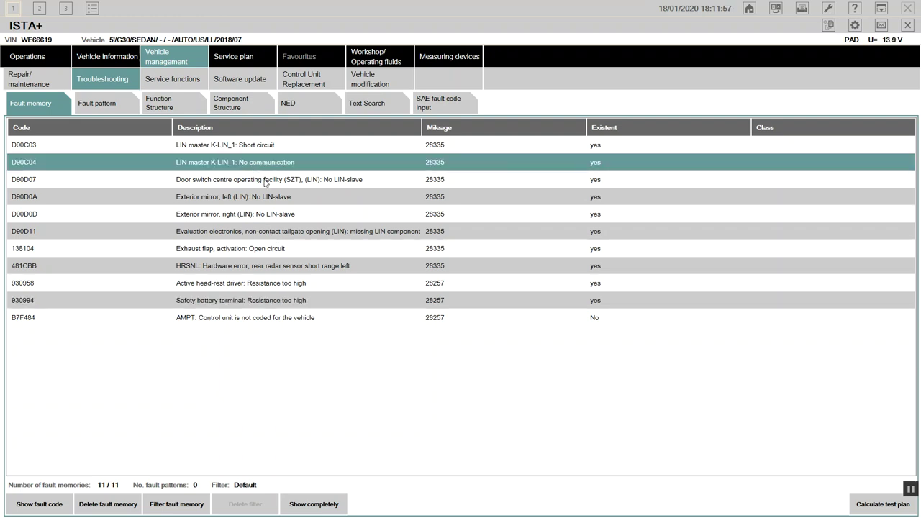
click(266, 185)
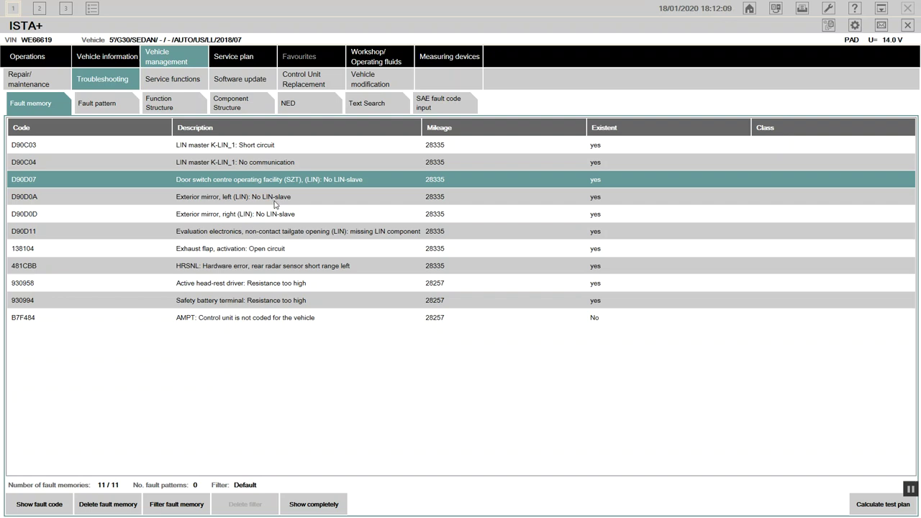
click(276, 202)
click(282, 218)
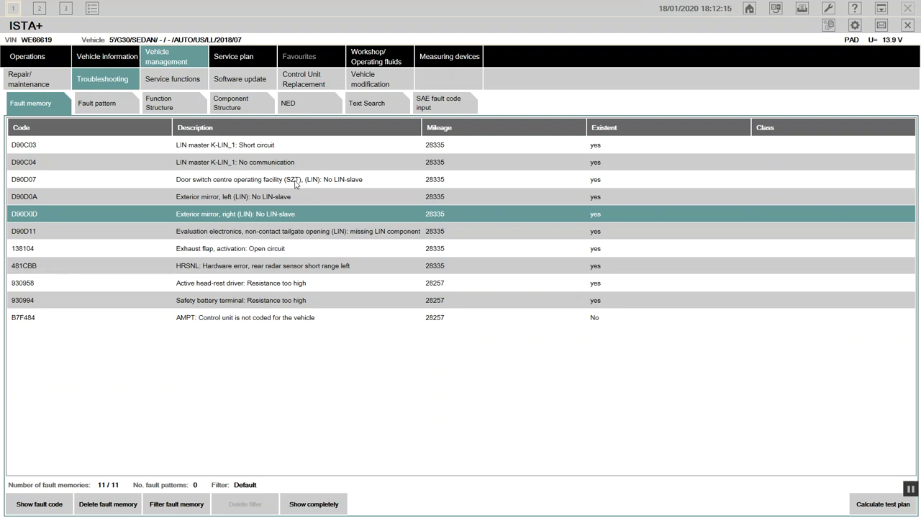
click(295, 184)
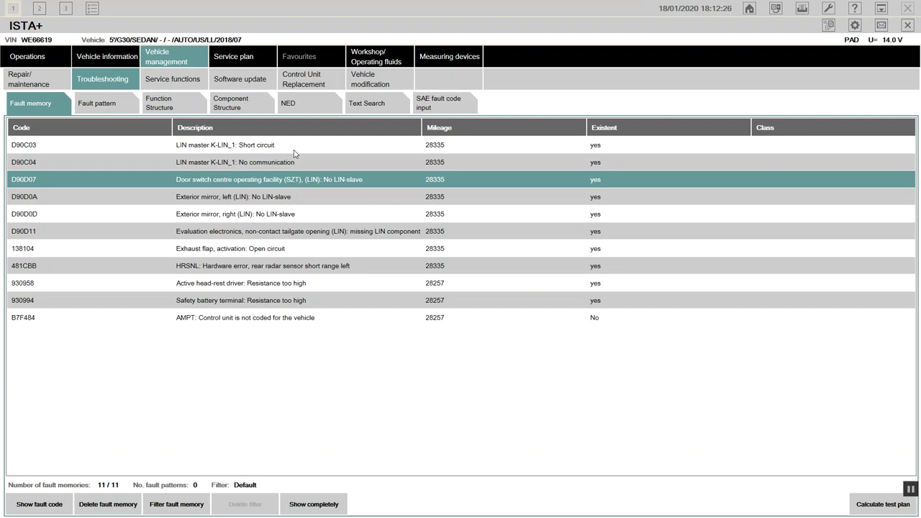
click(295, 151)
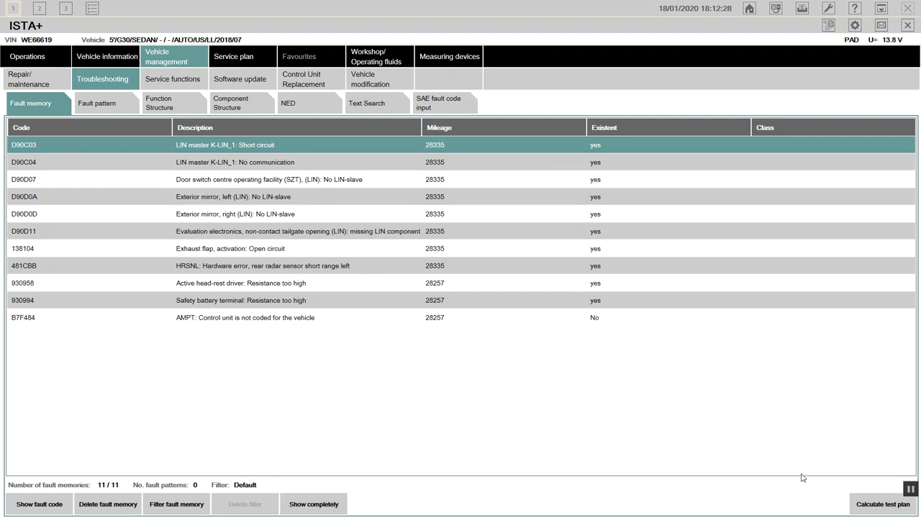
click(882, 504)
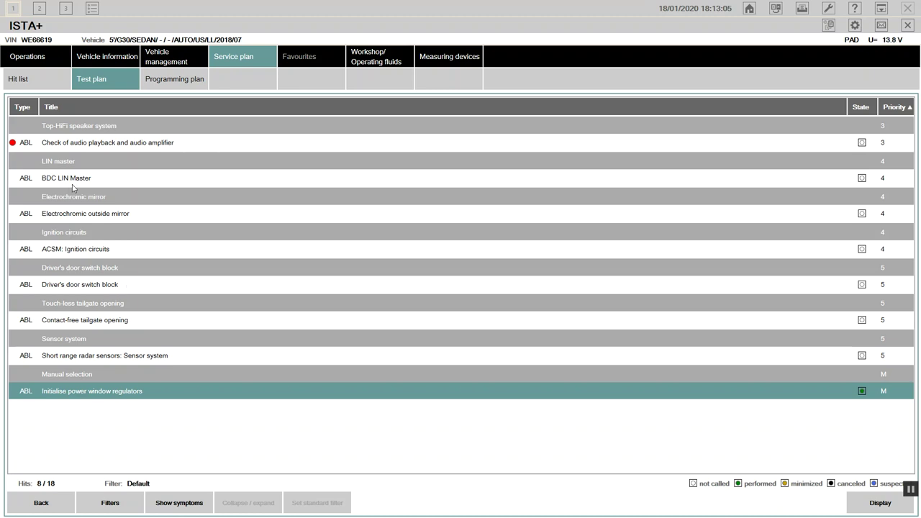
Step through the audio amplifier, BDC LIN Master, ACSM ignition circuits and Driver's door switch block checks.
click(135, 145)
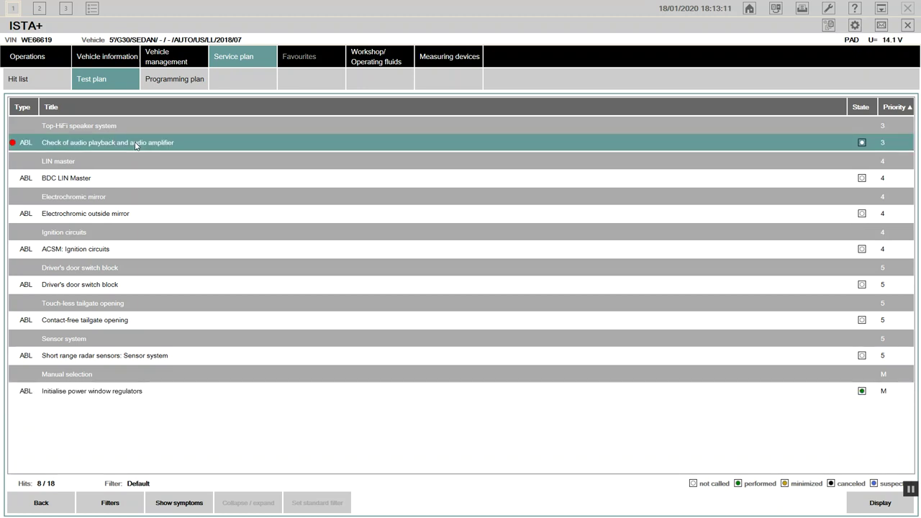
click(107, 184)
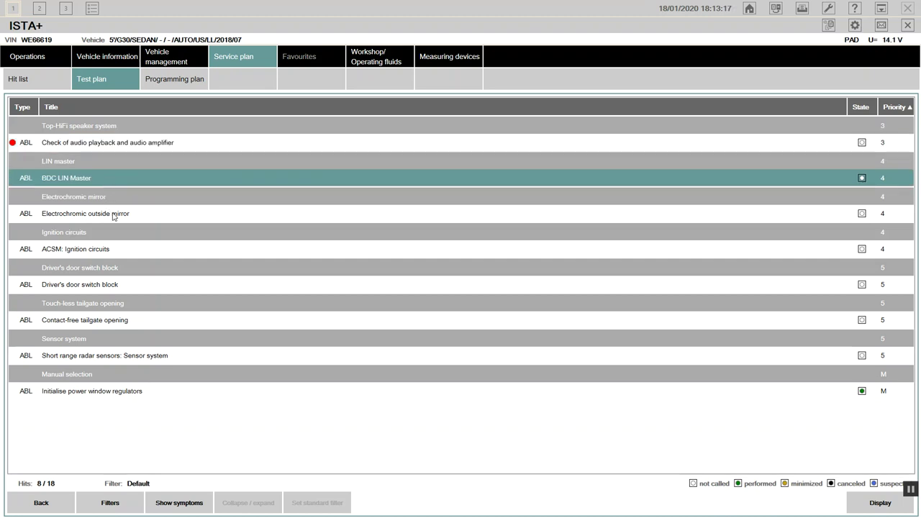
click(107, 253)
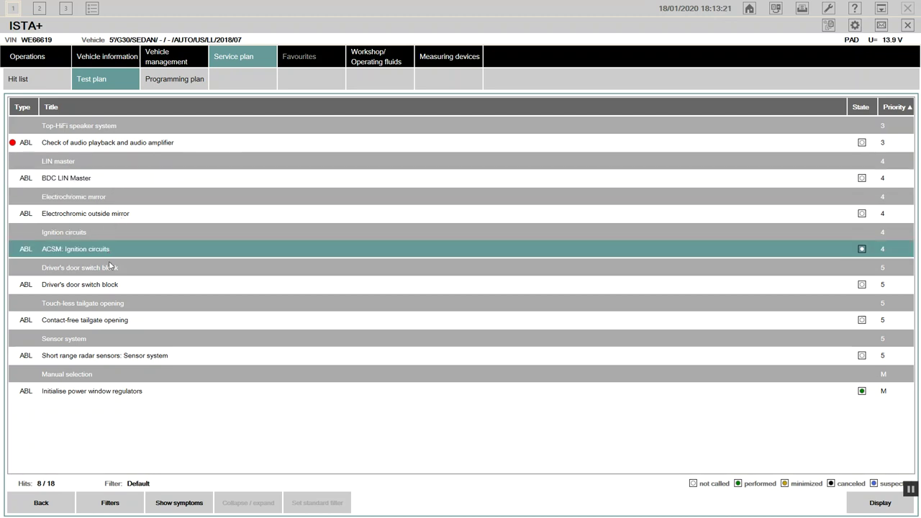
click(118, 285)
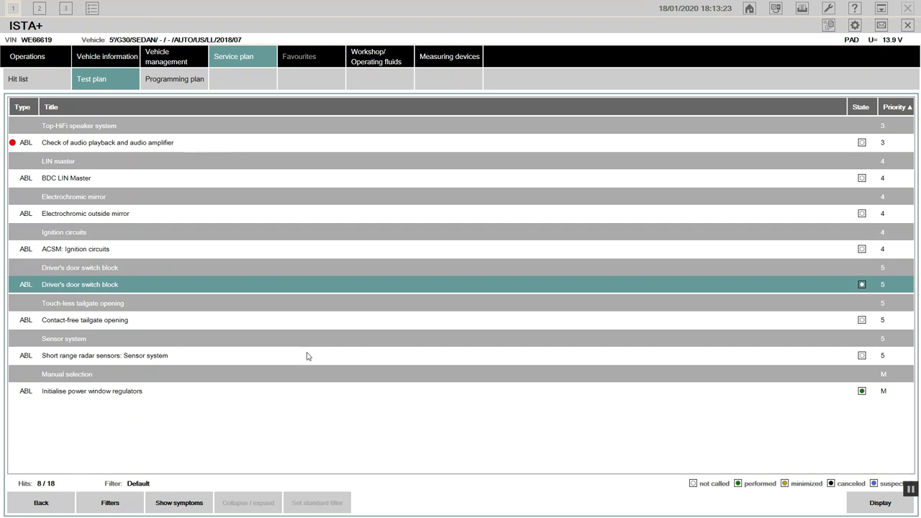
Start the Driver's door switch block procedure and advance to its power window wiring diagram.
click(875, 506)
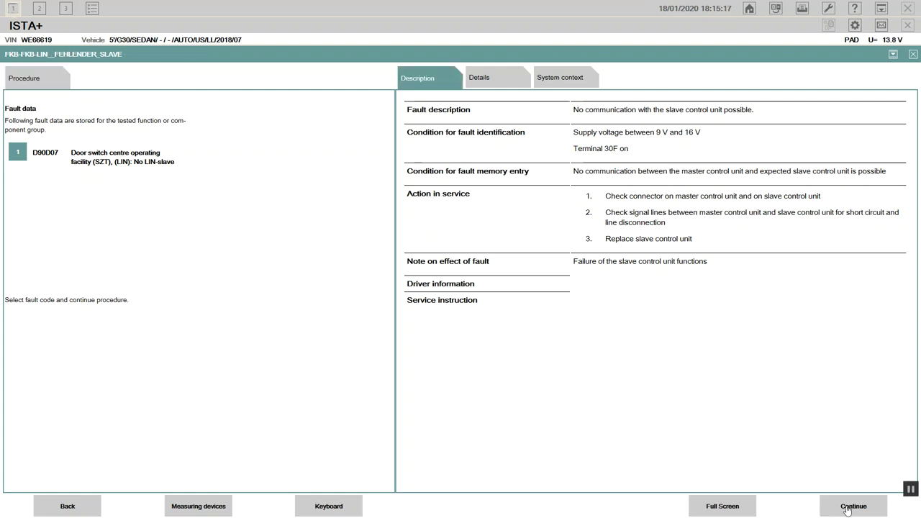
click(846, 508)
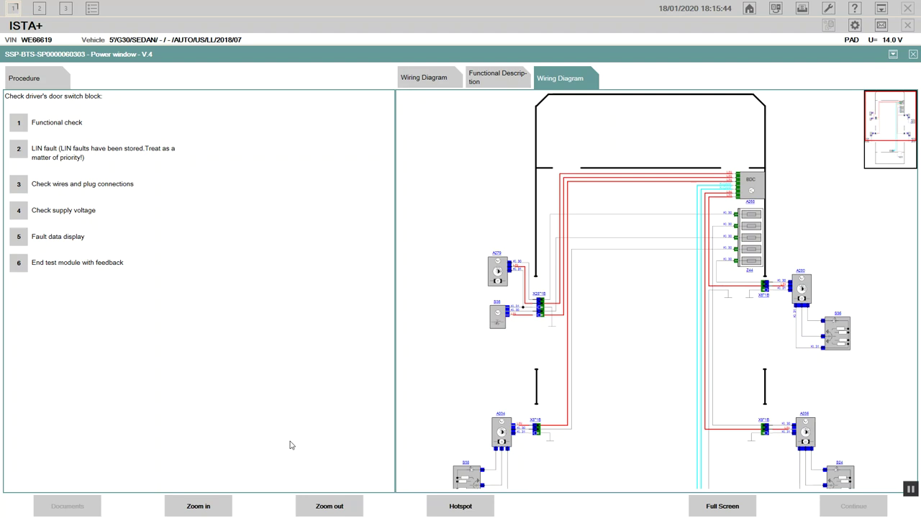
Zoom the power window wiring diagram in four steps and reposition it to frame the BDC connections.
click(205, 508)
click(206, 508)
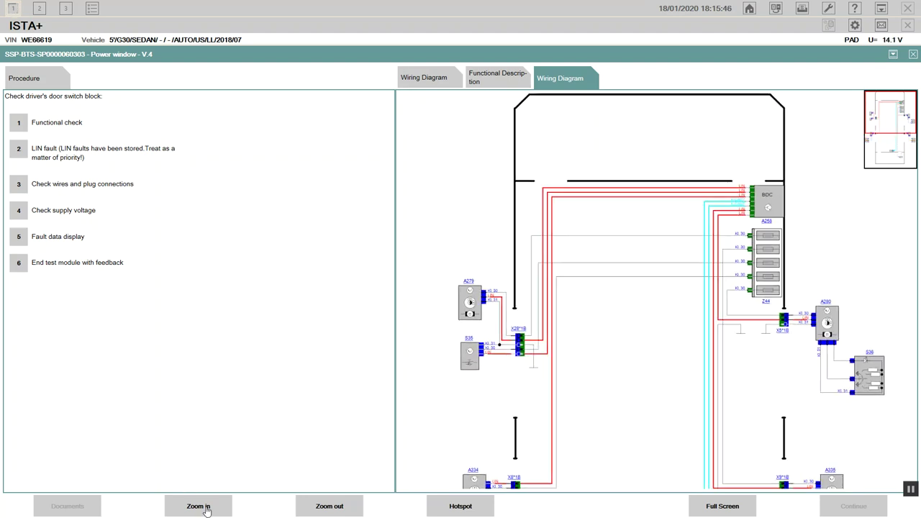
click(206, 509)
click(207, 510)
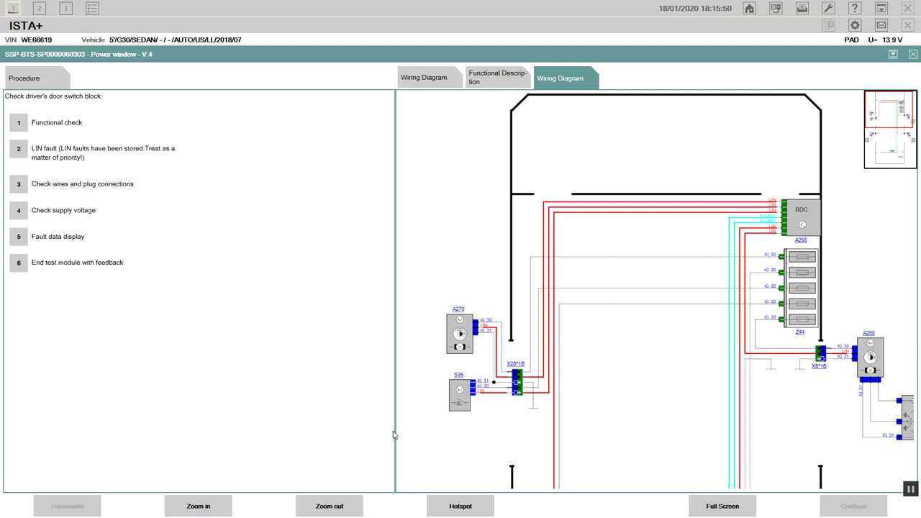
drag(648, 303, 614, 253)
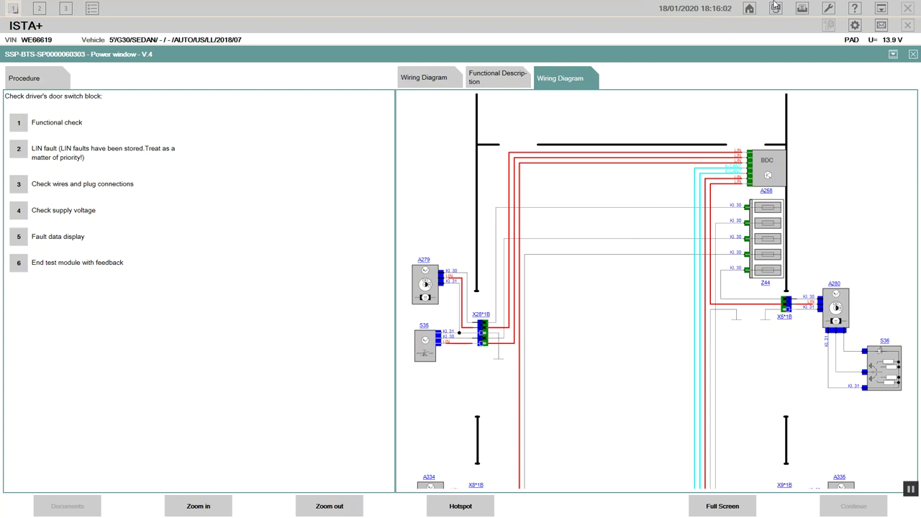
Print the power window wiring diagram at original size to a PDF named 'Driver's door switch block'.
click(801, 8)
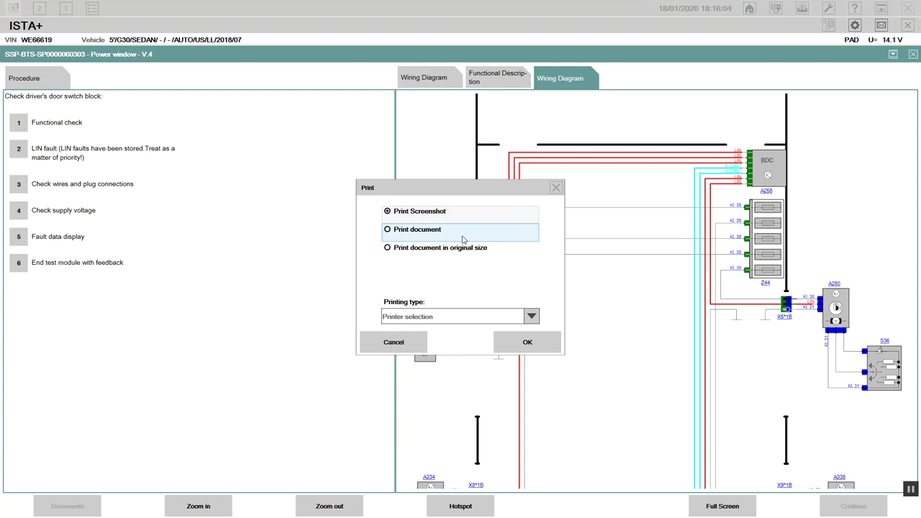
click(459, 251)
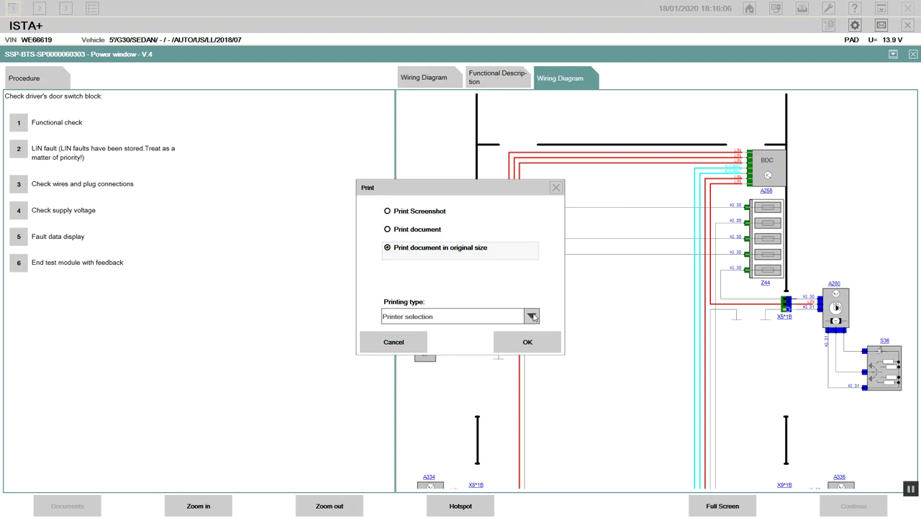
click(530, 316)
click(482, 350)
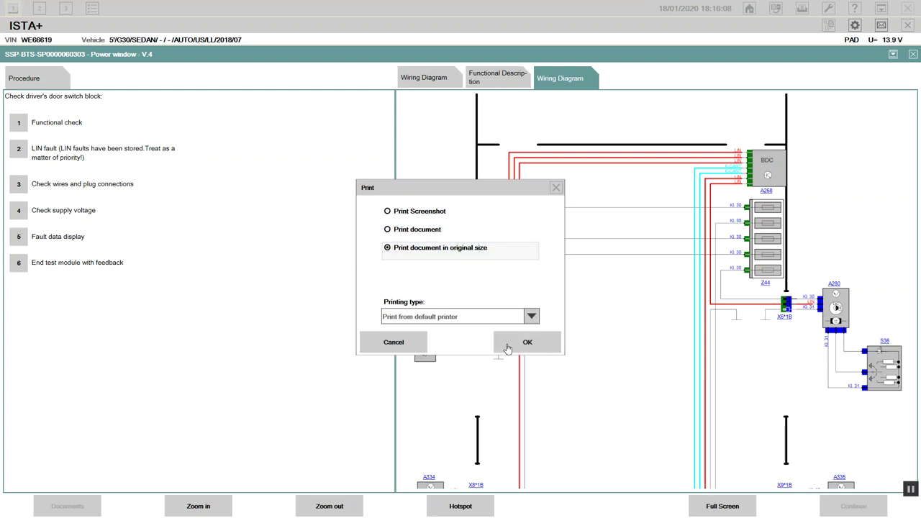
click(506, 343)
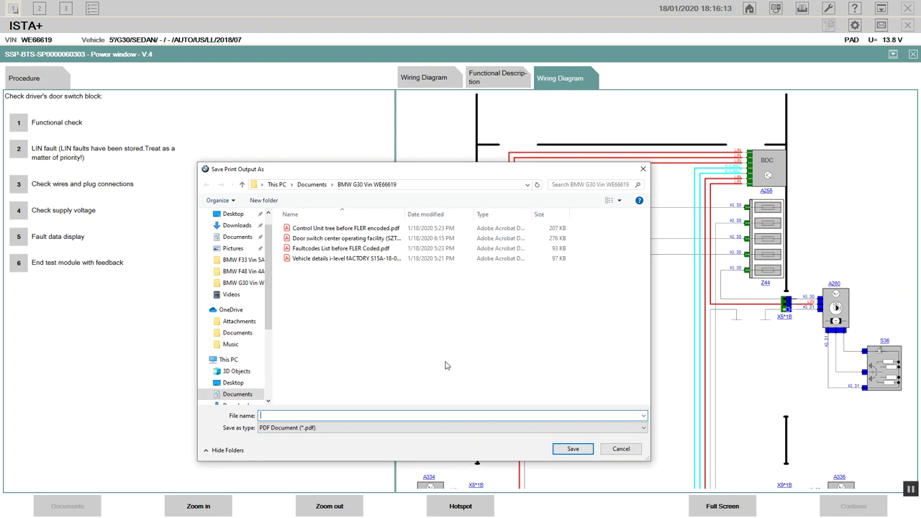
text(Driver's door switch block)
key(Return)
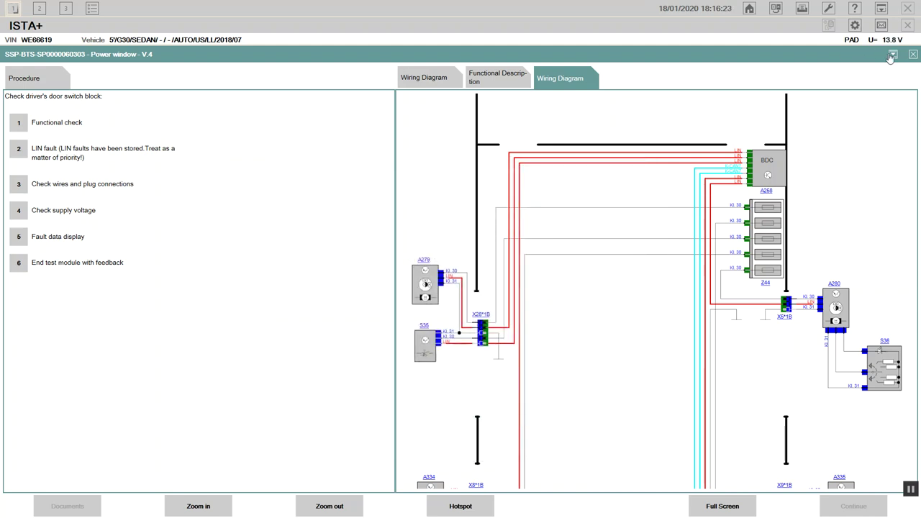
Cancel the door switch test, check Connection manager unchanged, and show the control unit tree.
click(912, 54)
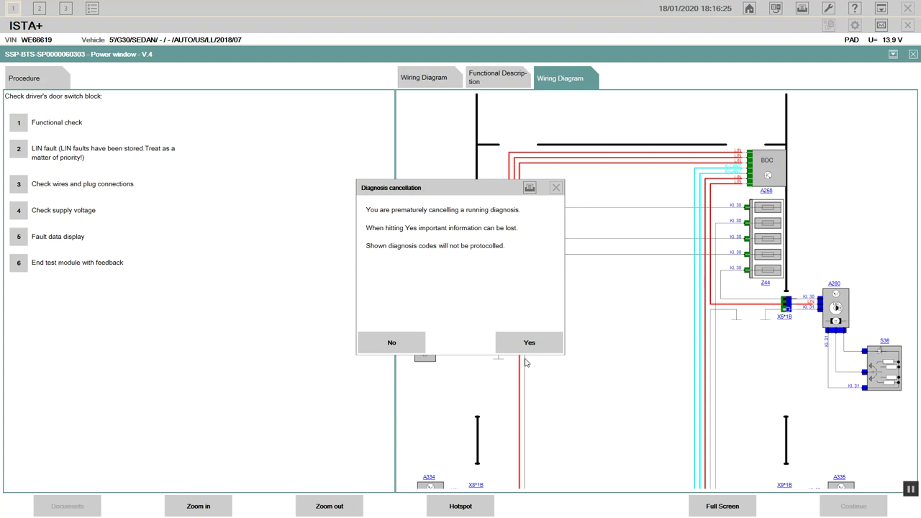
click(541, 340)
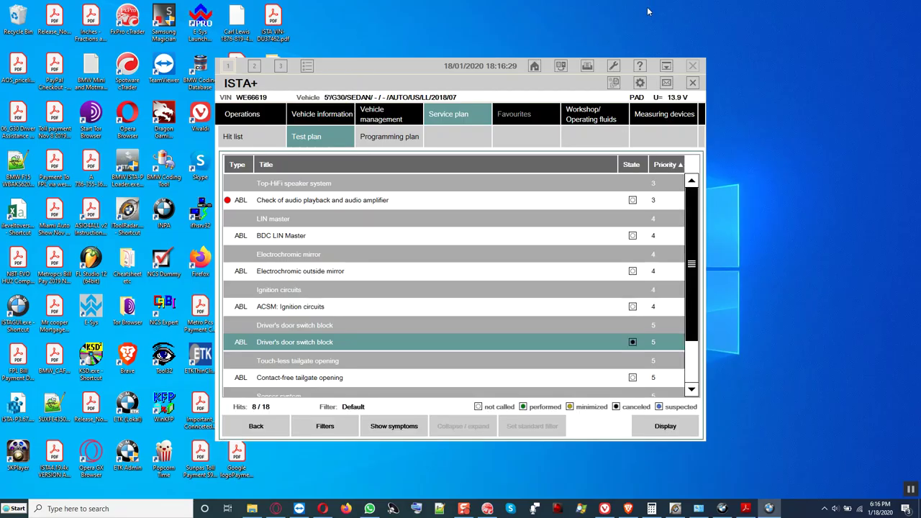
click(880, 7)
click(560, 66)
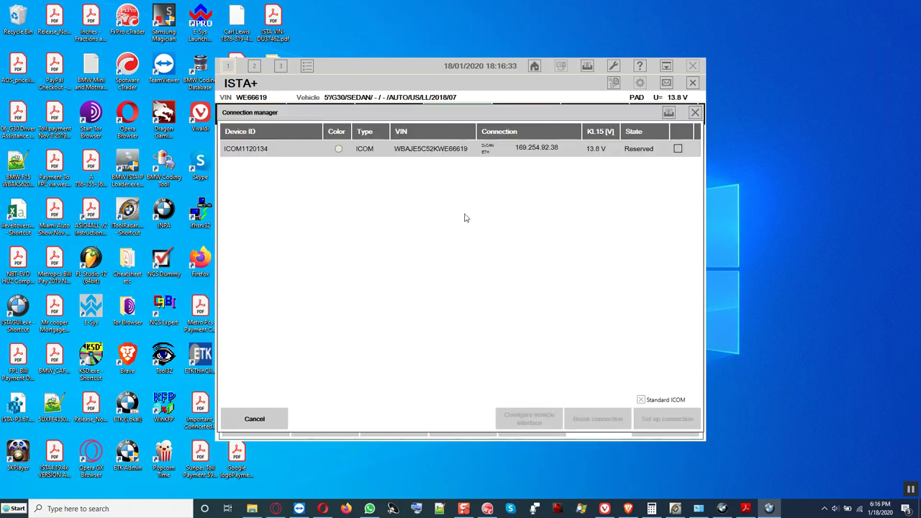
click(265, 418)
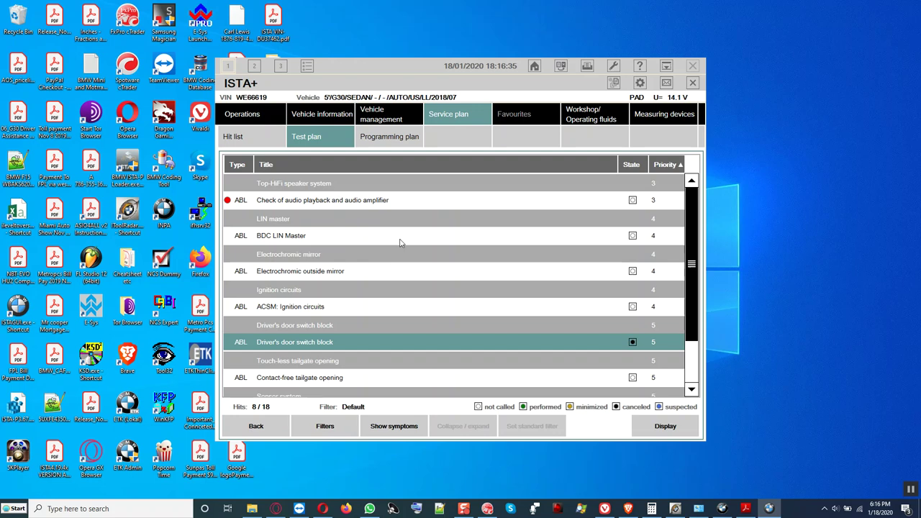
click(329, 118)
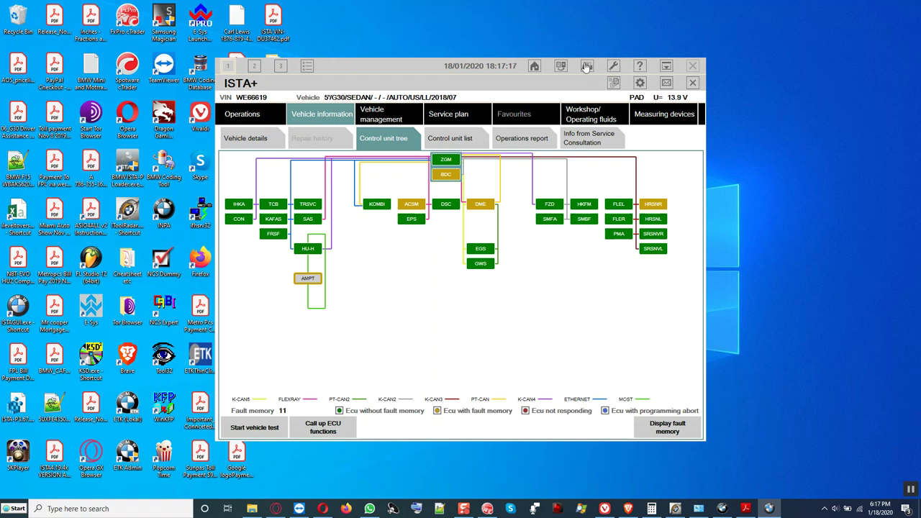
Break the ICOM vehicle connection in Connection manager and minimize ISTA+.
click(561, 66)
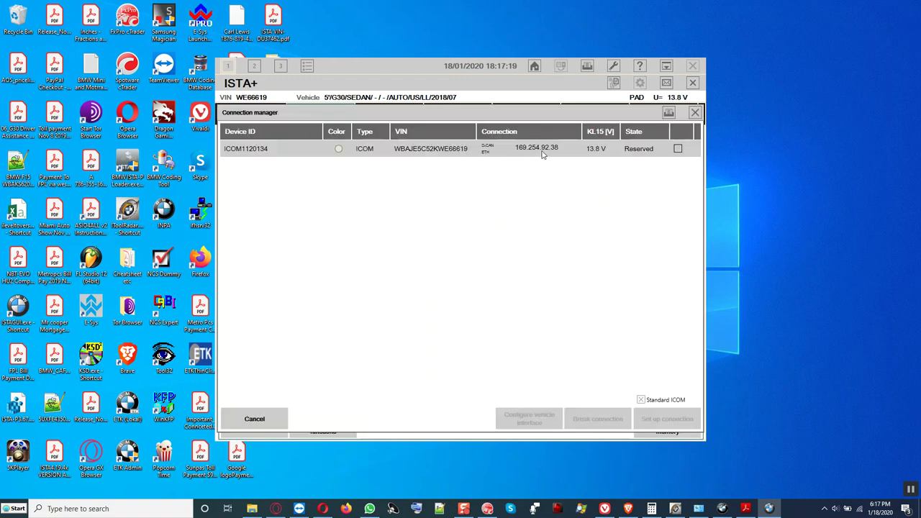
click(543, 153)
click(603, 422)
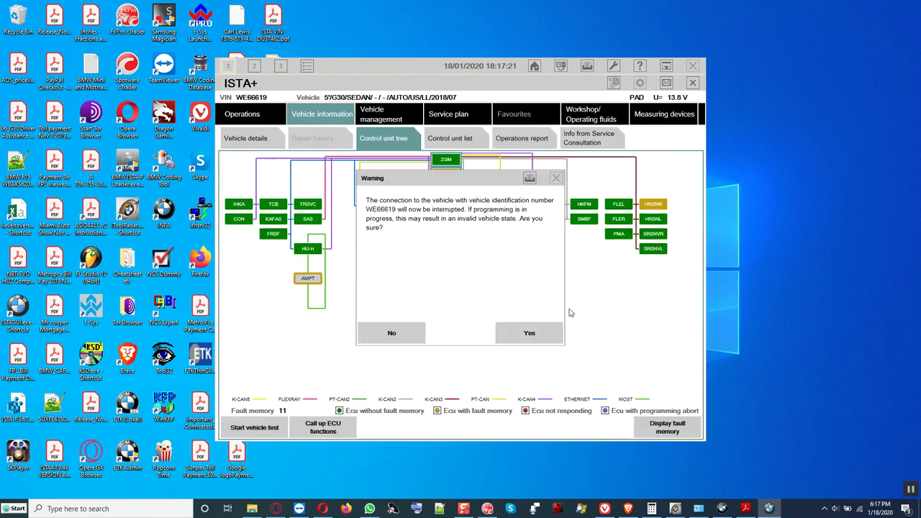
click(532, 332)
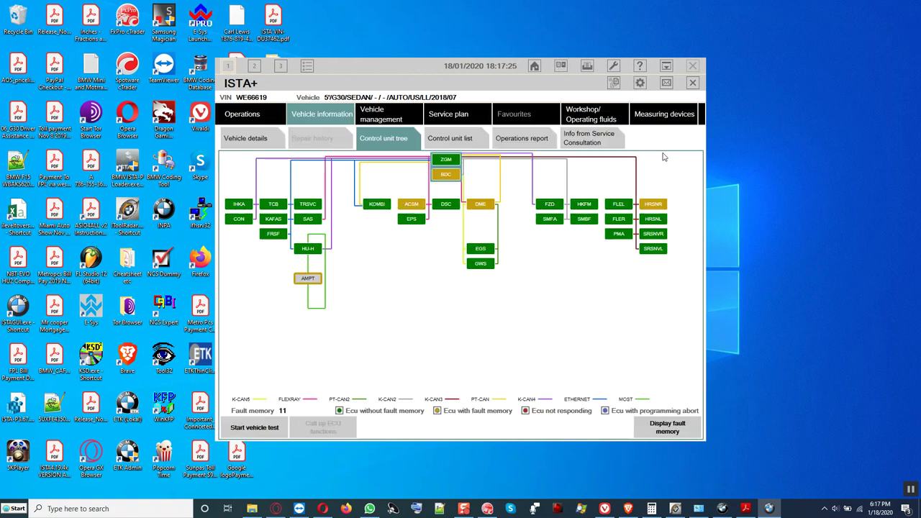
click(666, 67)
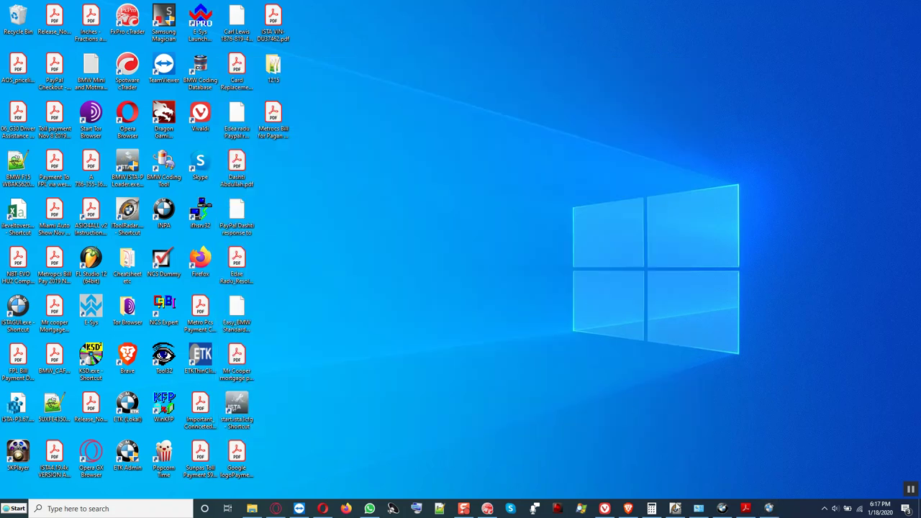
Reserve the bmw-vci@ICOM device in ITool Radar, then bring ISTA+ back up.
click(675, 508)
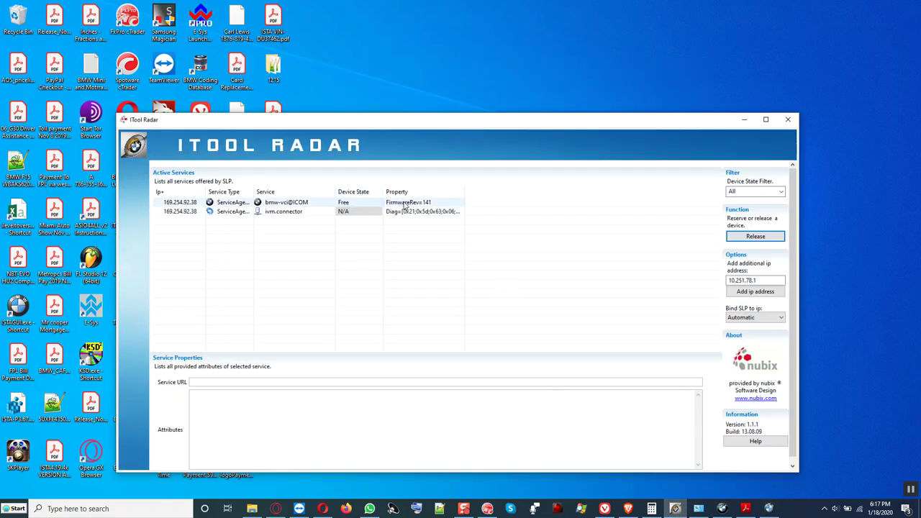
click(404, 205)
click(753, 237)
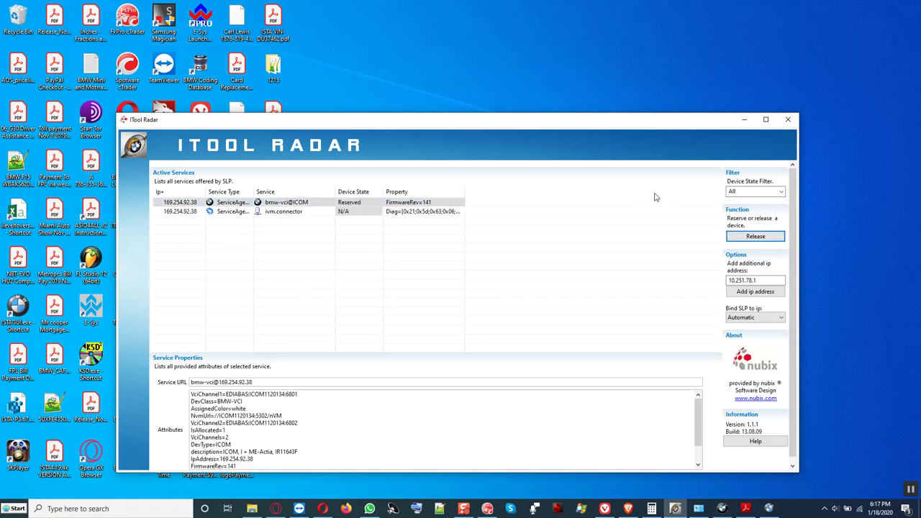
click(744, 121)
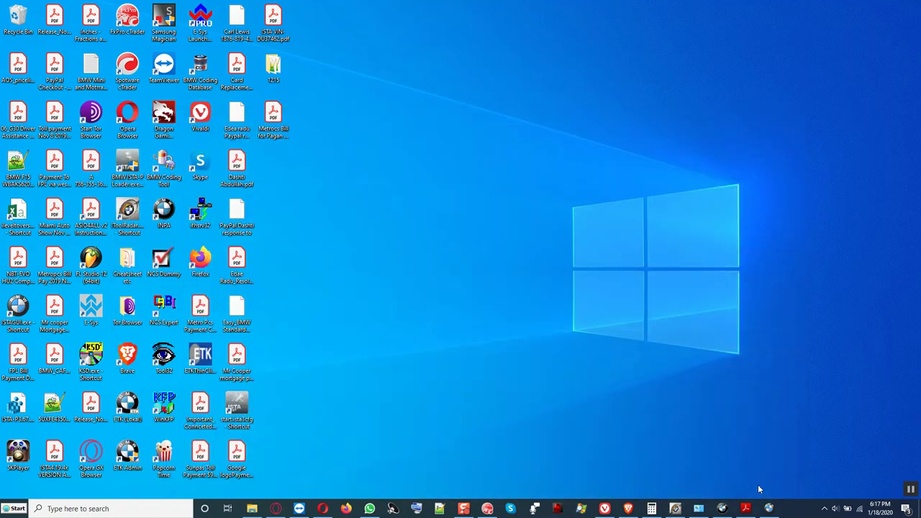
click(768, 508)
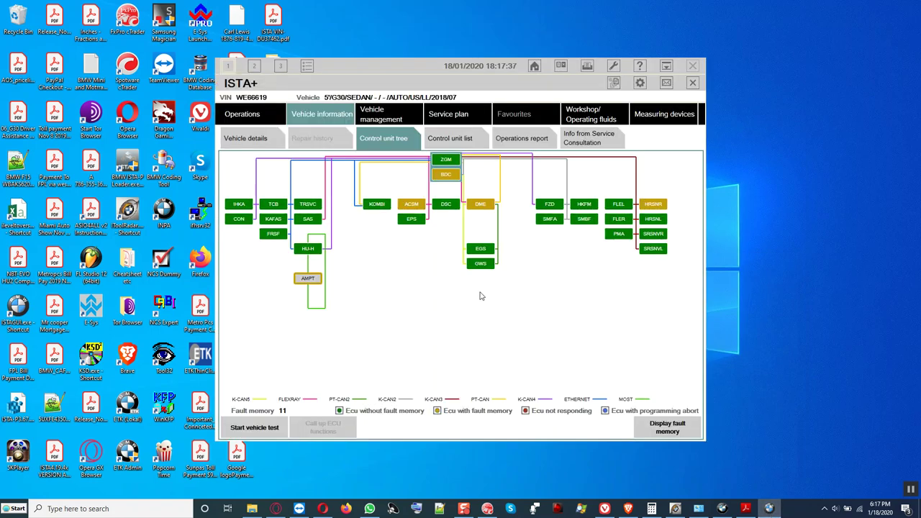
Minimize ISTA+, bring up E-Sys, and go to Comfort Mode's TAL-Calculating view.
click(666, 66)
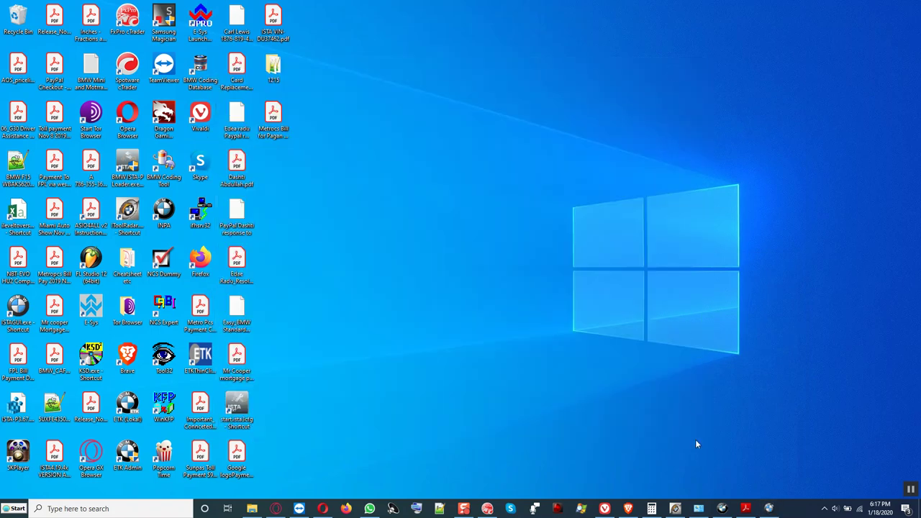
click(721, 508)
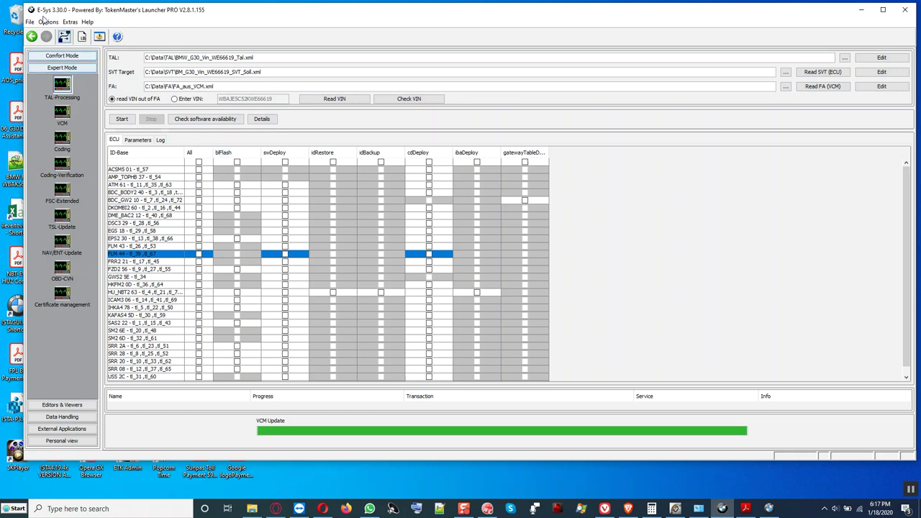
click(63, 57)
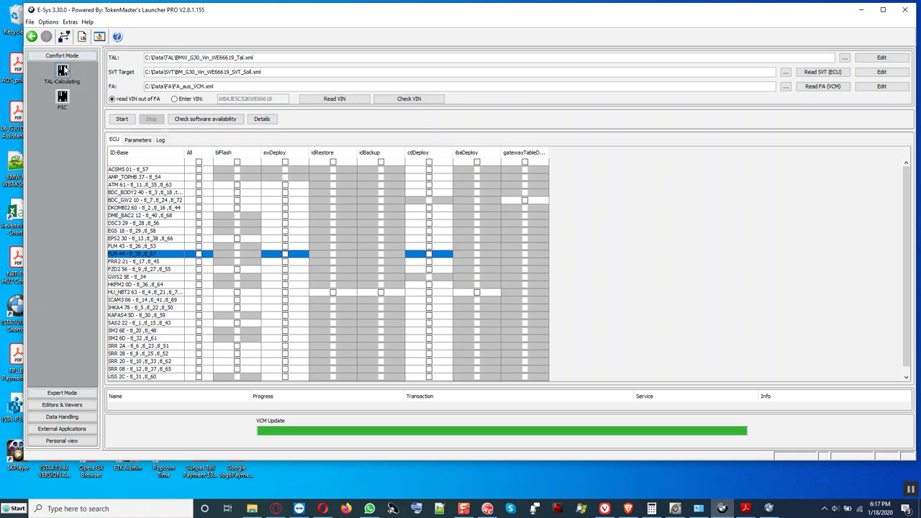
click(62, 70)
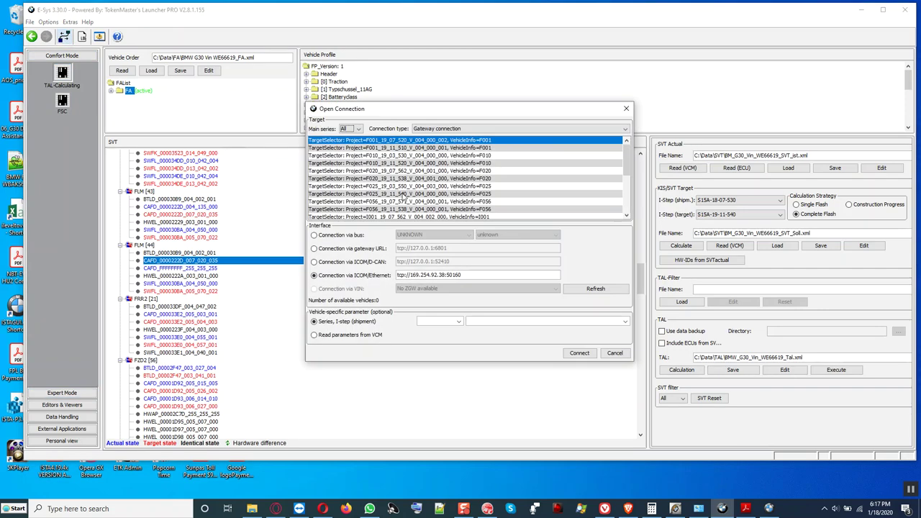
Cancel the Open Connection dialog and scroll the SVT tree back up to the AMP_TOPHB entry.
click(614, 352)
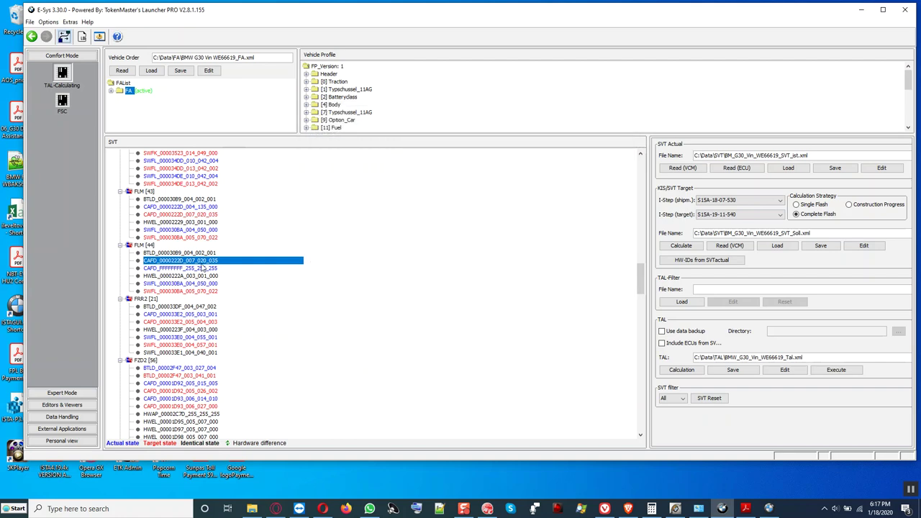
scroll(164, 248, down, 1)
scroll(164, 249, down, 10)
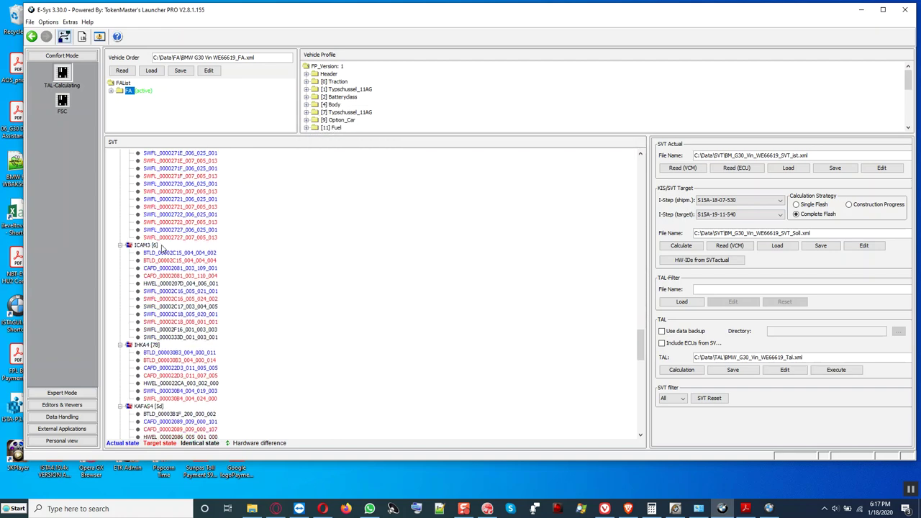
scroll(192, 273, down, 10)
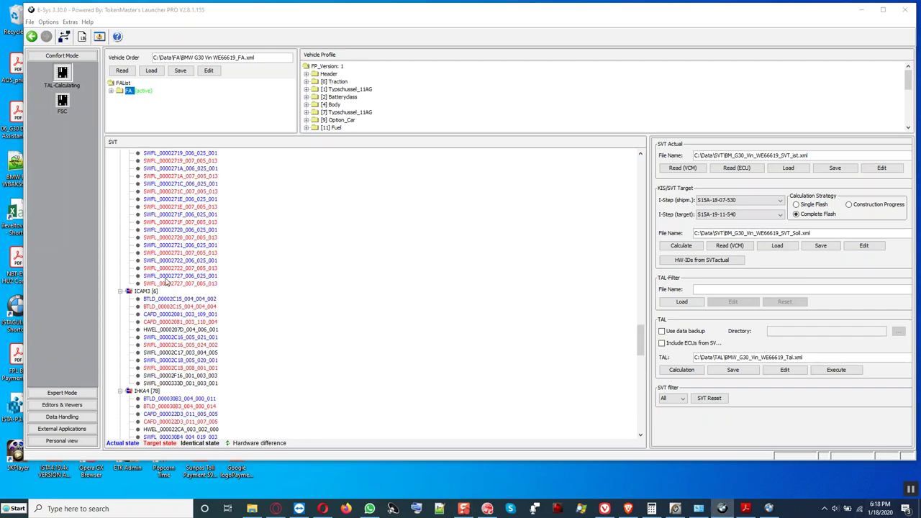
click(164, 267)
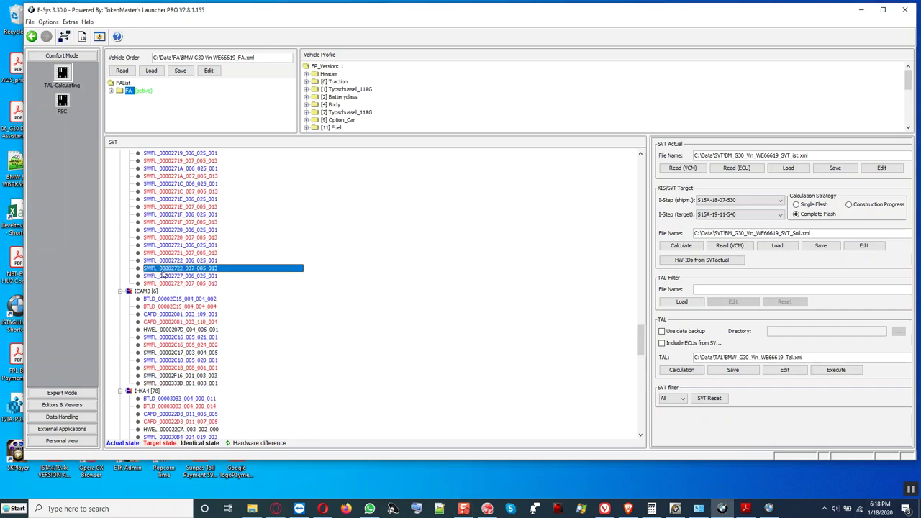
scroll(164, 274, down, 3)
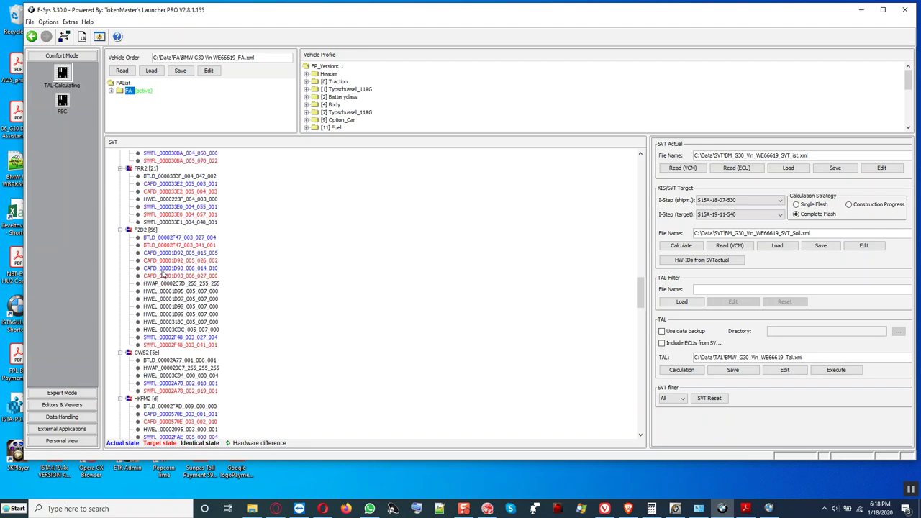
scroll(164, 274, up, 7)
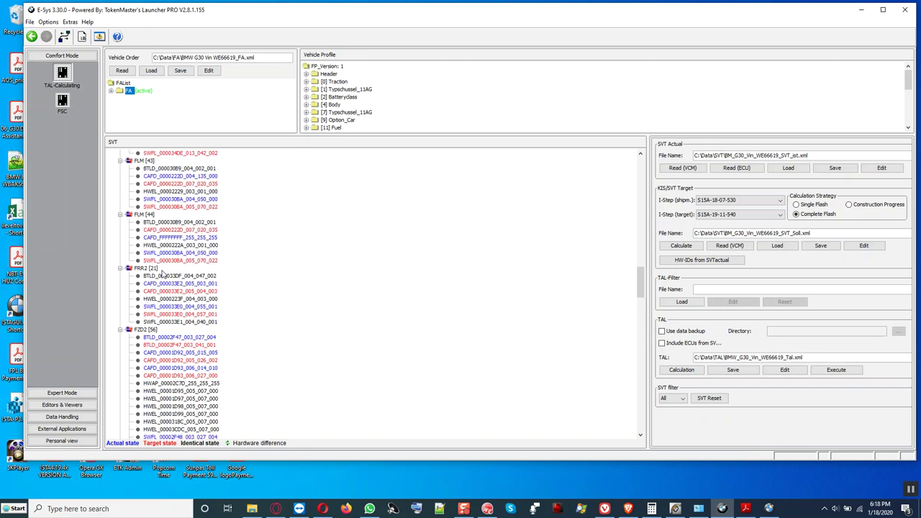
scroll(163, 274, up, 10)
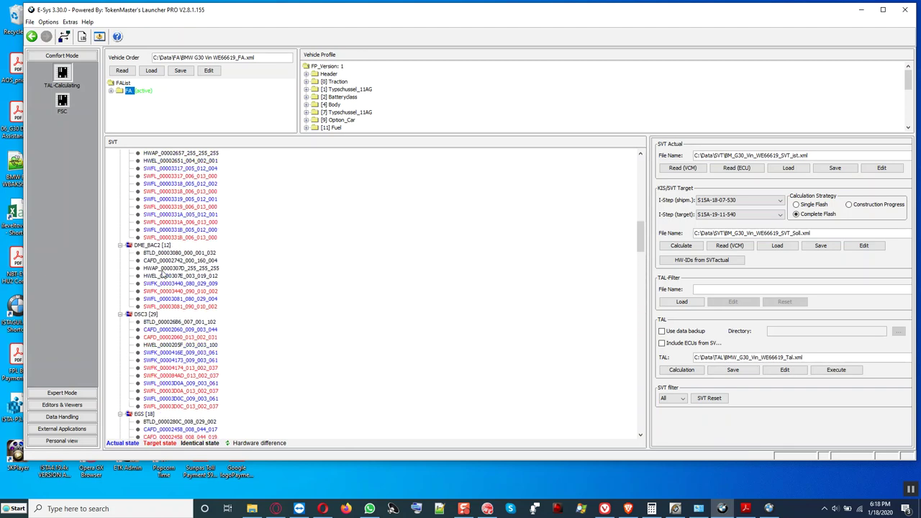
scroll(163, 274, up, 5)
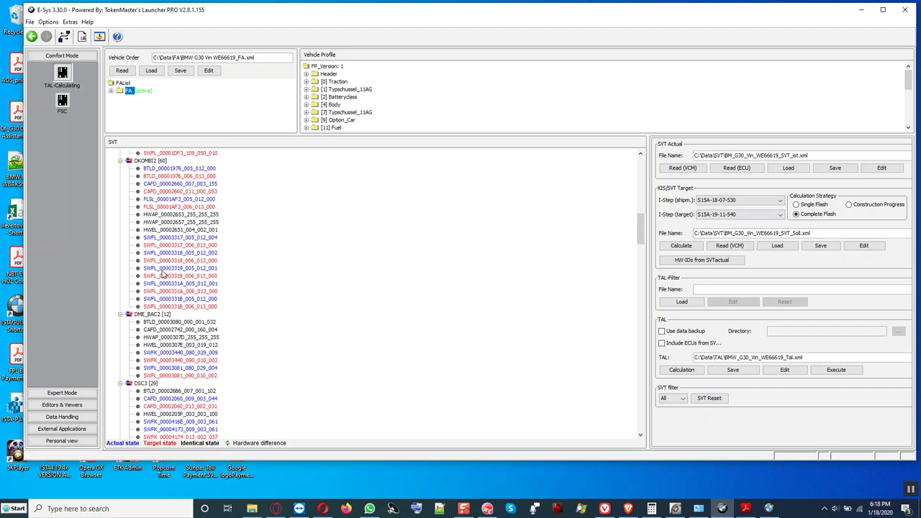
scroll(163, 274, up, 9)
scroll(164, 274, up, 6)
scroll(163, 274, up, 5)
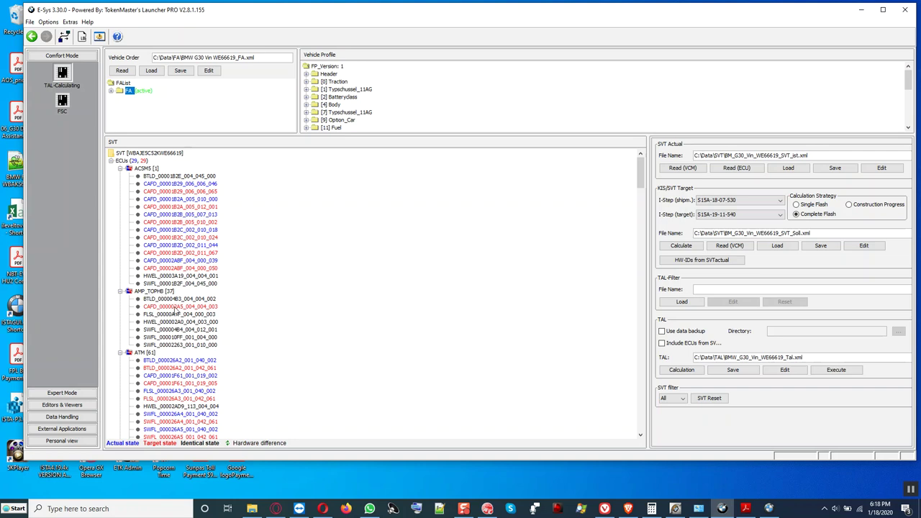
Select AMP_TOPHB and connect via ICOM Ethernet using target selector S15A_19_11_540.
click(154, 292)
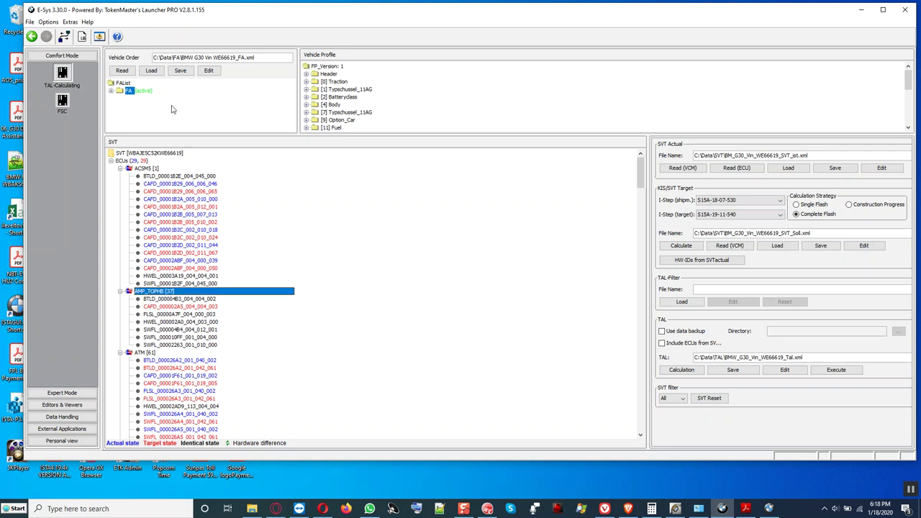
click(65, 36)
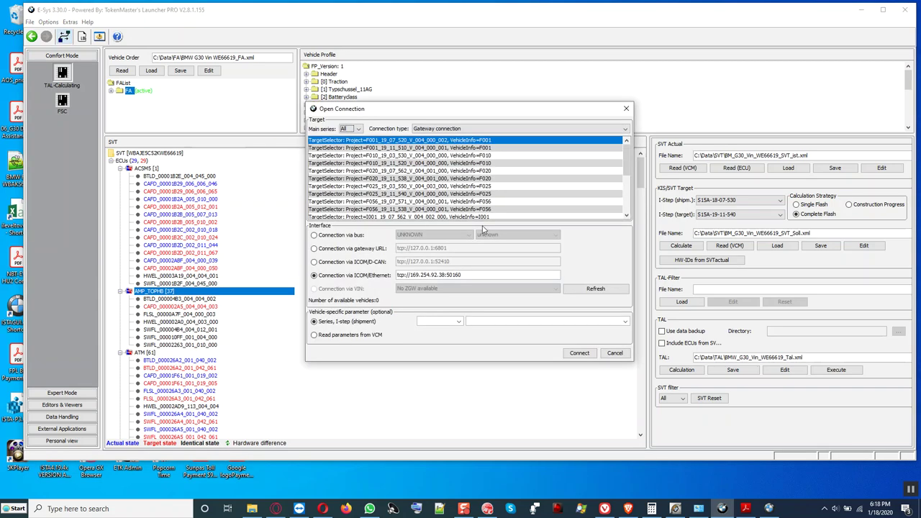
click(474, 202)
scroll(474, 202, down, 5)
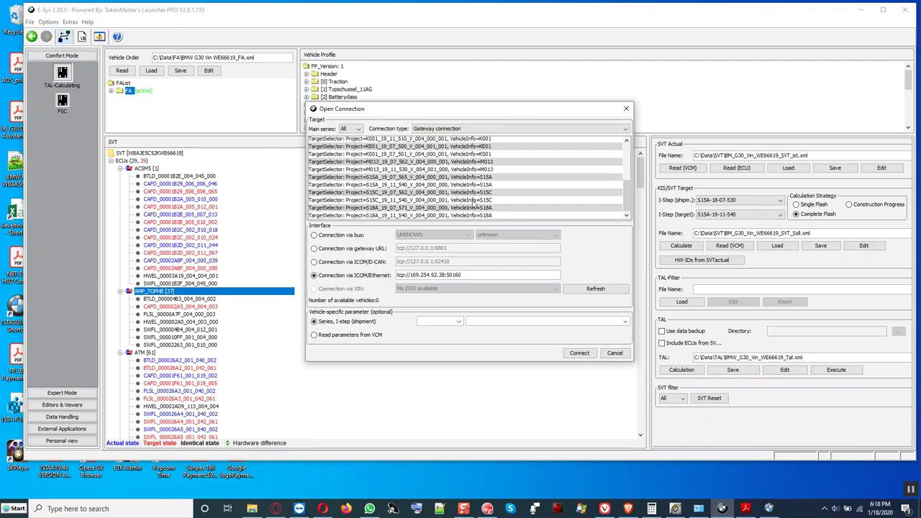
click(471, 185)
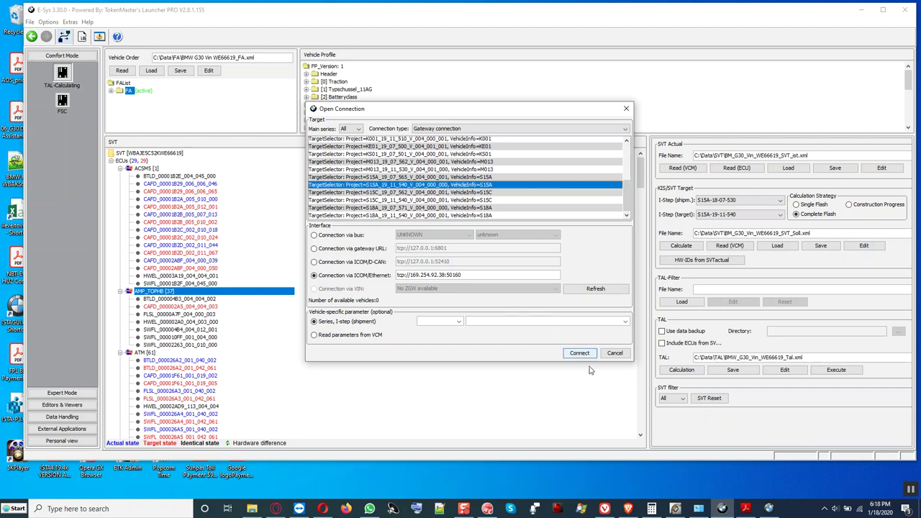
click(676, 508)
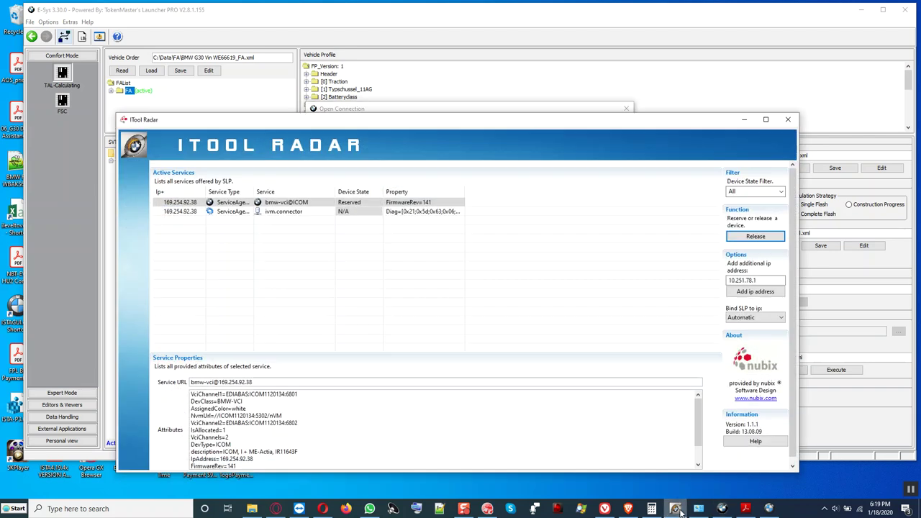
click(676, 508)
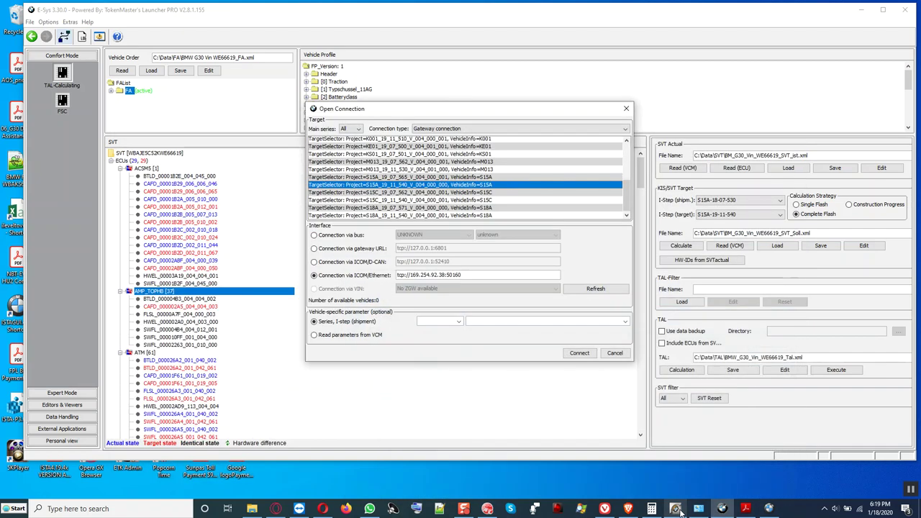
click(584, 355)
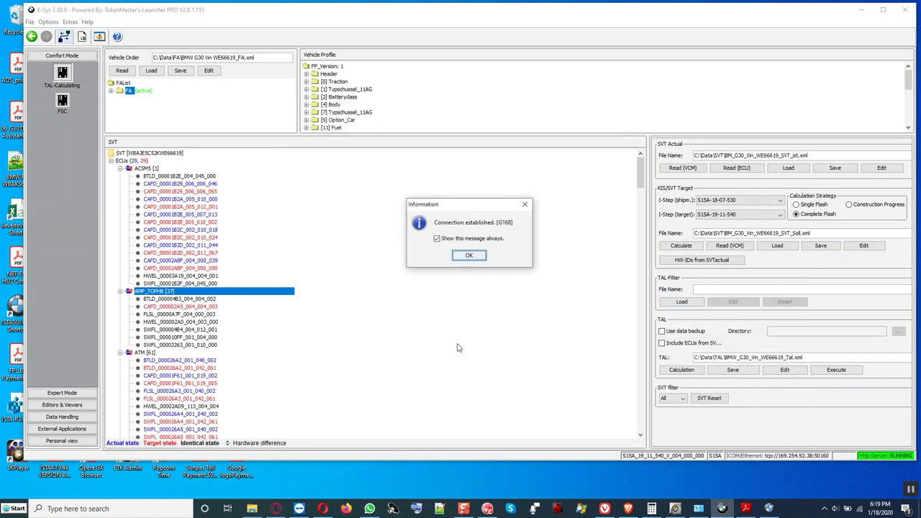
click(469, 256)
Read the vehicle order from the car, activate it, and keep shipment I-step S15A-19-11-540.
click(122, 71)
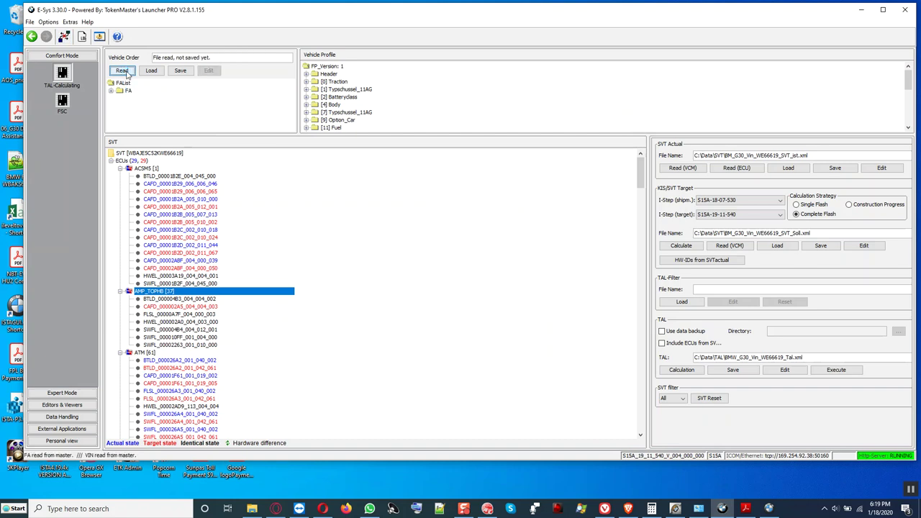
right_click(127, 92)
click(148, 95)
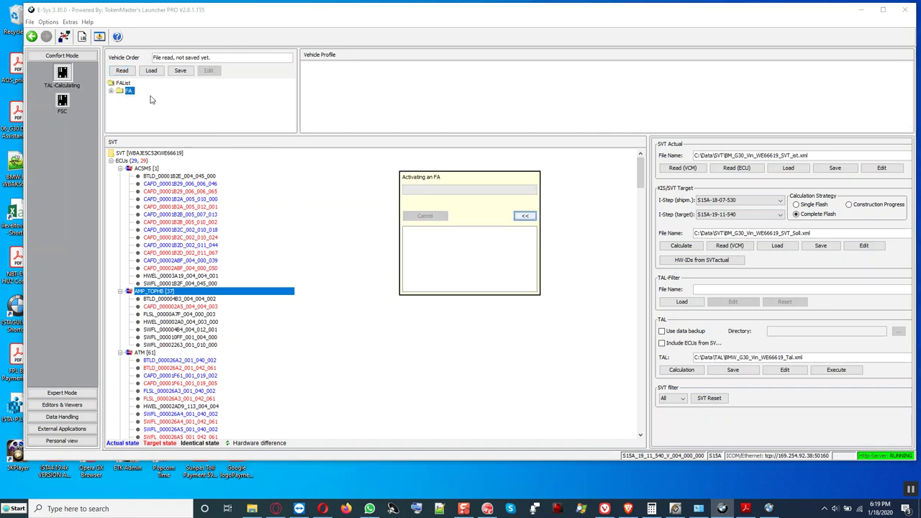
click(777, 204)
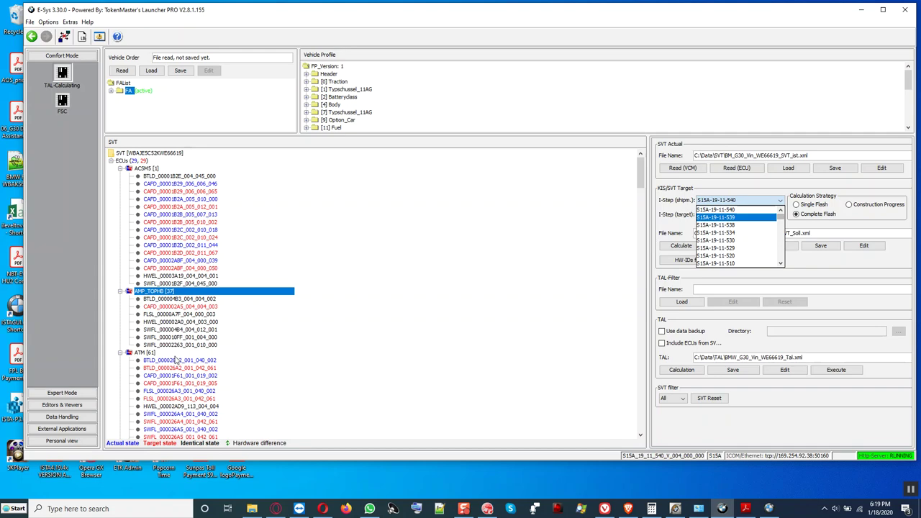
click(63, 397)
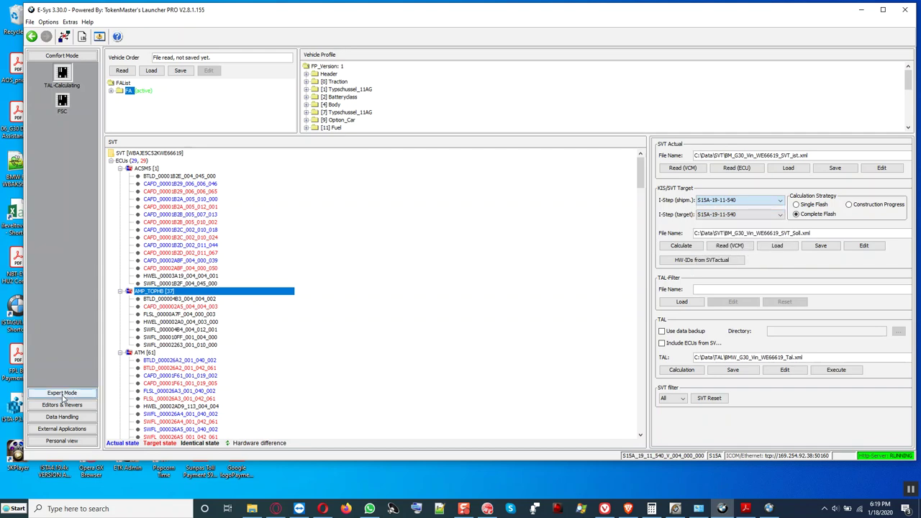
click(62, 395)
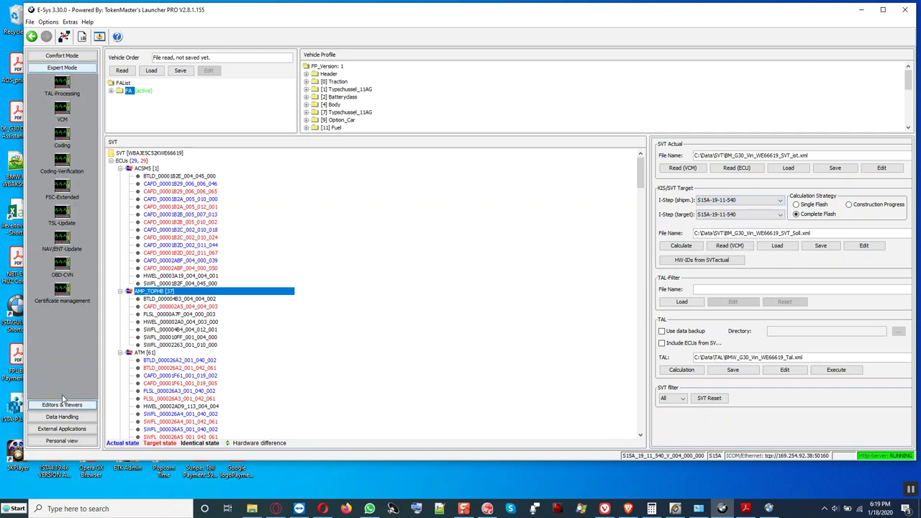
Mark only AMP_TOPHB for coding in TAL-Processing, verify software availability, and start execution.
click(62, 85)
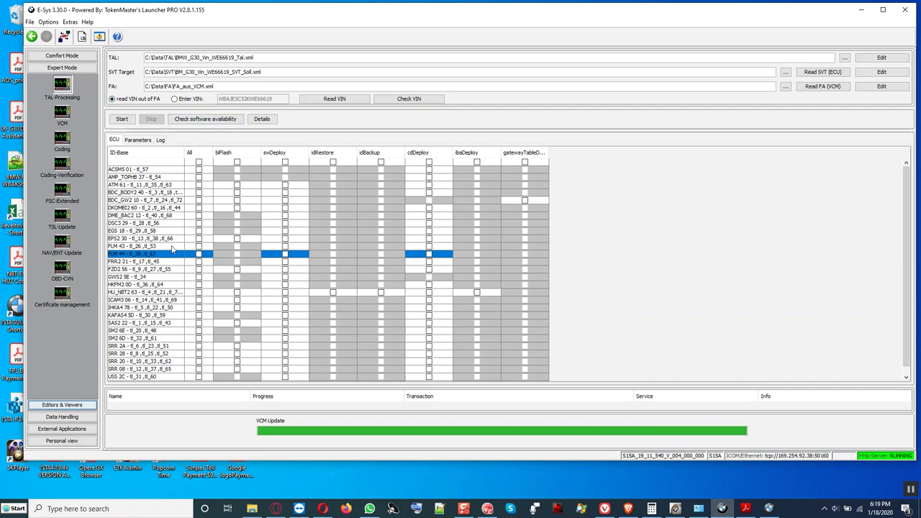
click(199, 185)
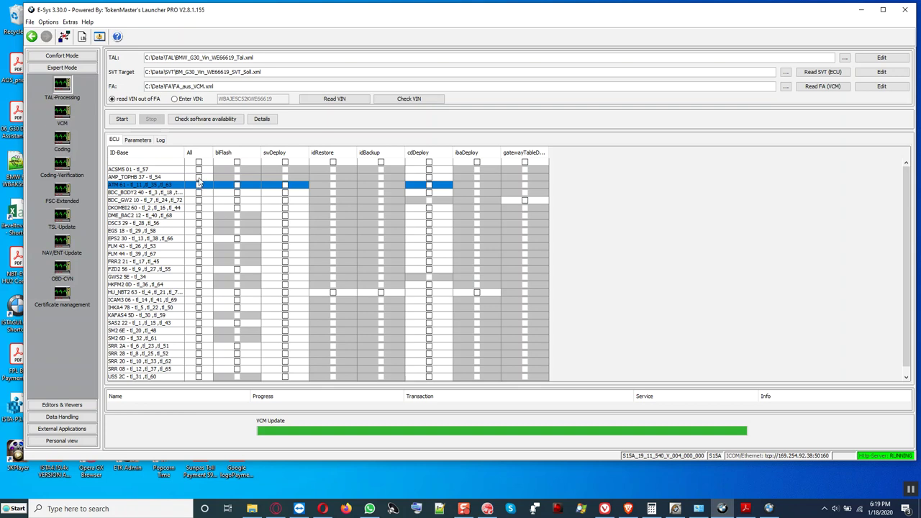
click(200, 178)
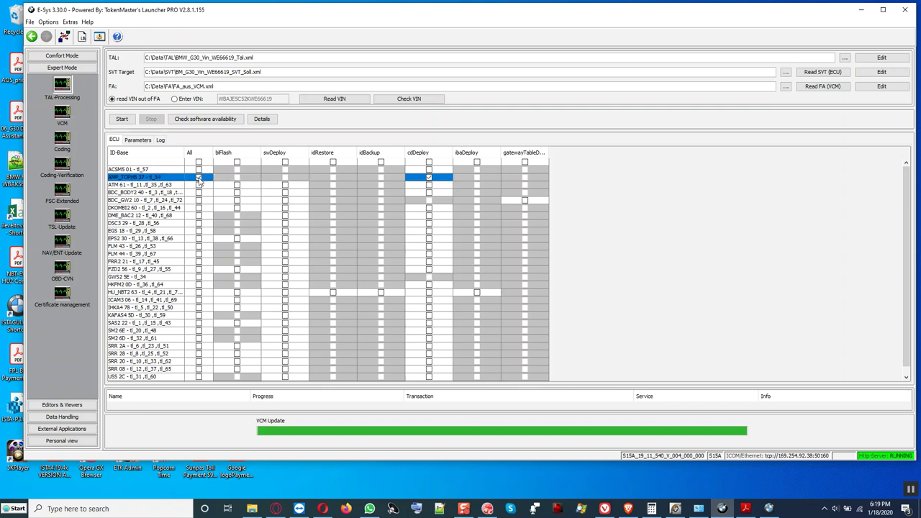
click(206, 119)
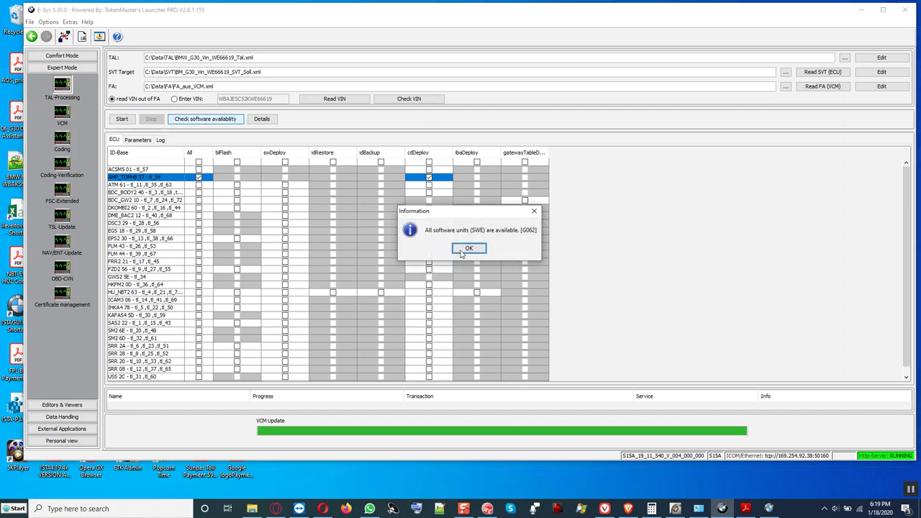
click(467, 250)
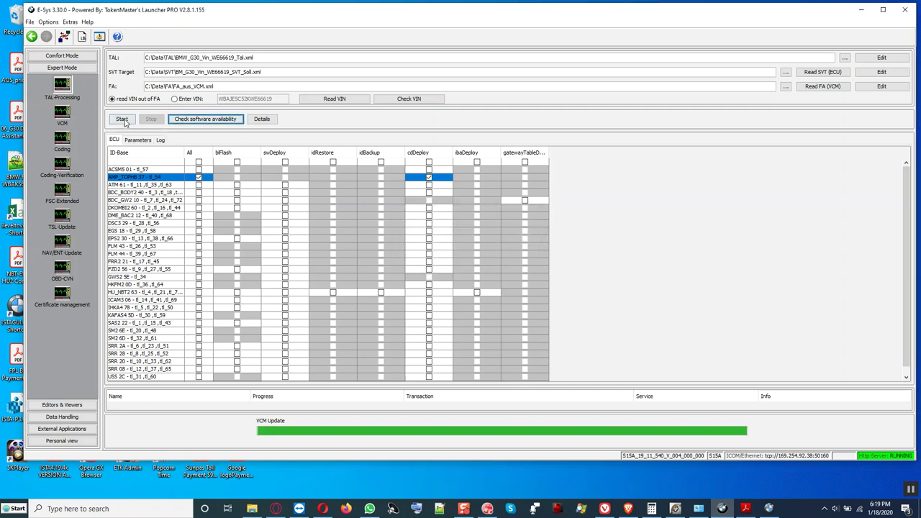
click(123, 120)
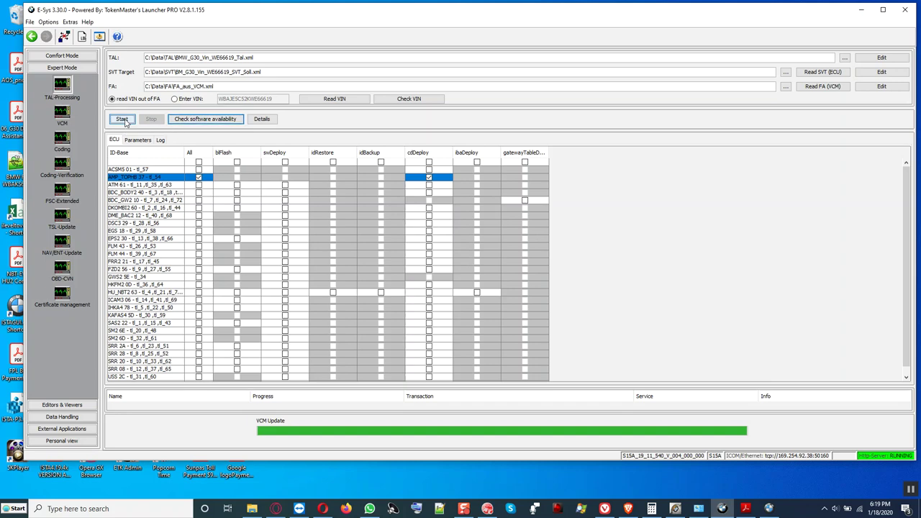
Finish the VCM Update dialog so the AMP_TOPHB TAL execution completes successfully.
click(510, 340)
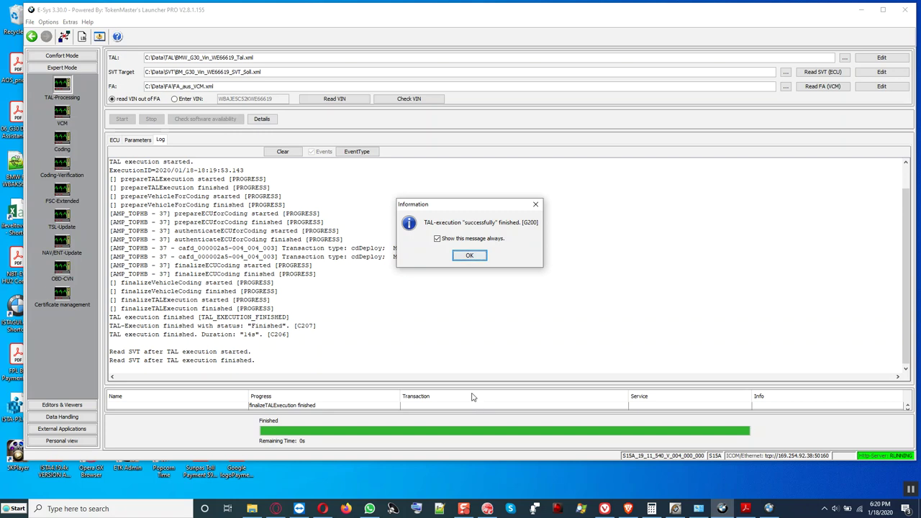
click(471, 256)
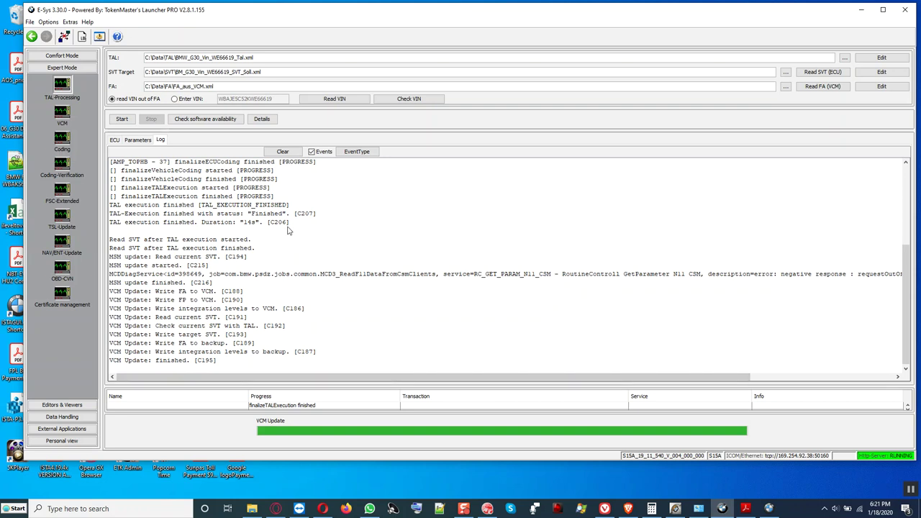
key(ctrl+a)
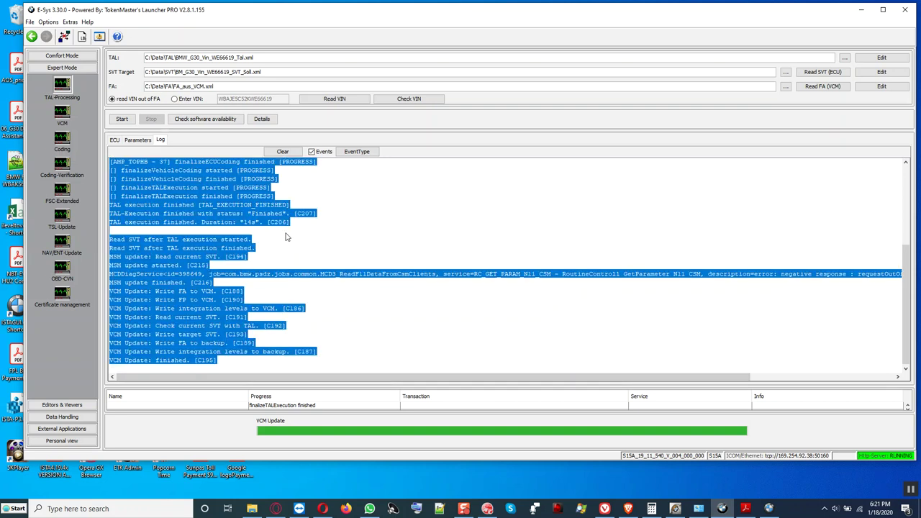
click(251, 508)
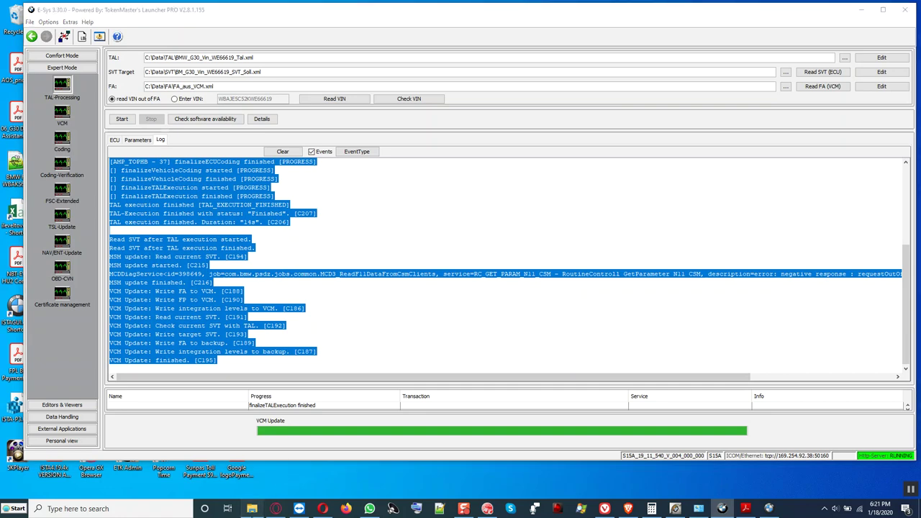
right_click(659, 207)
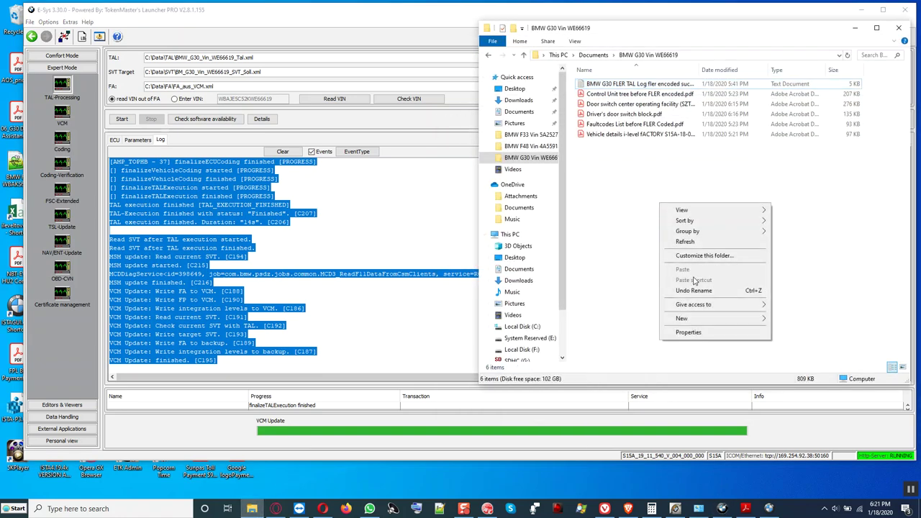
mouse_move(725, 321)
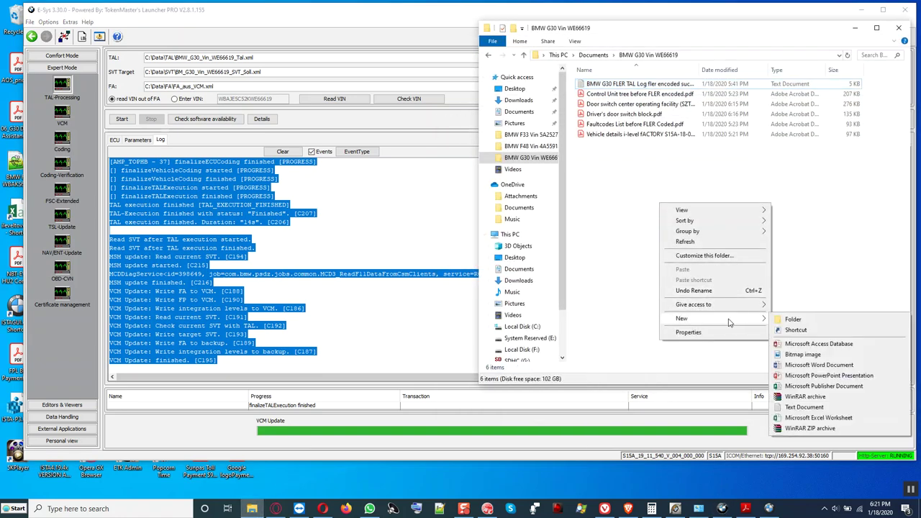
click(817, 408)
text(A)
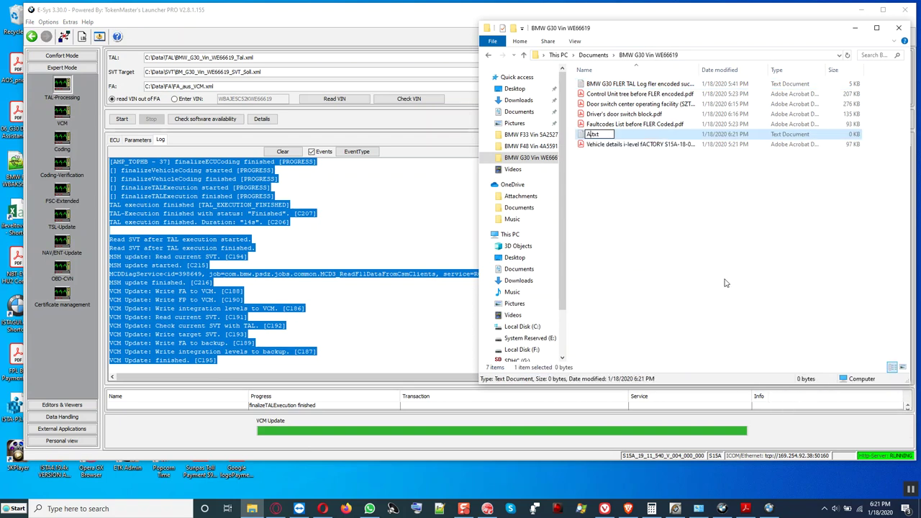
text(mplifier Encod)
key(BackSpace)
key(BackSpace)
text(i)
key(BackSpace)
text(oded)
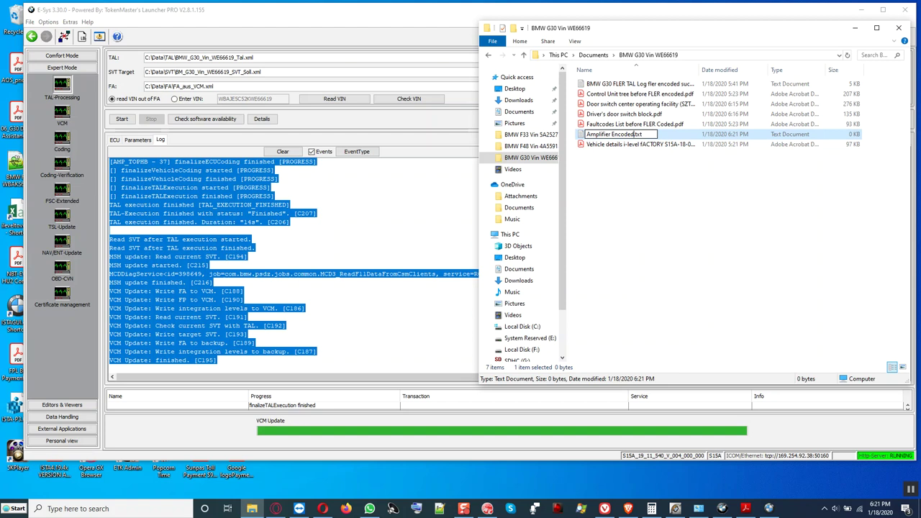
text( succesfully)
key(Return)
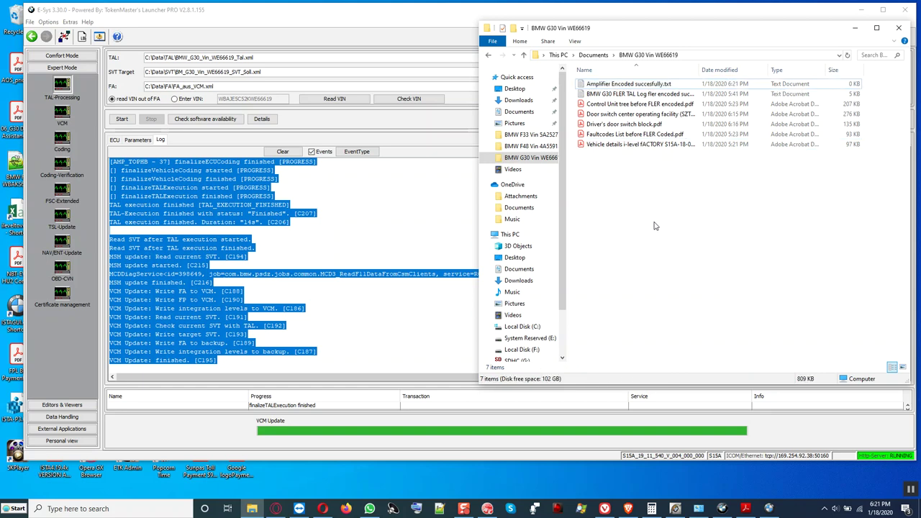
Paste the copied coding log into the new text file, save it and close it.
double_click(626, 84)
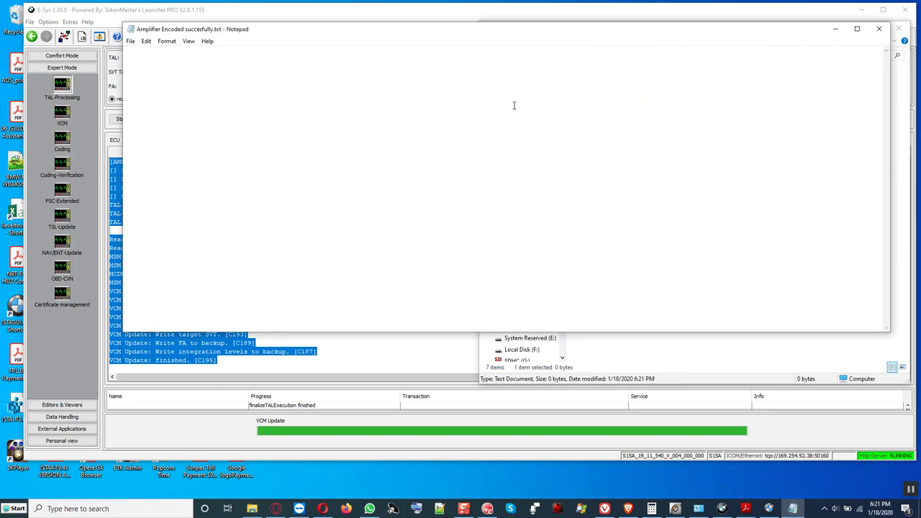
key(ctrl+v)
click(131, 41)
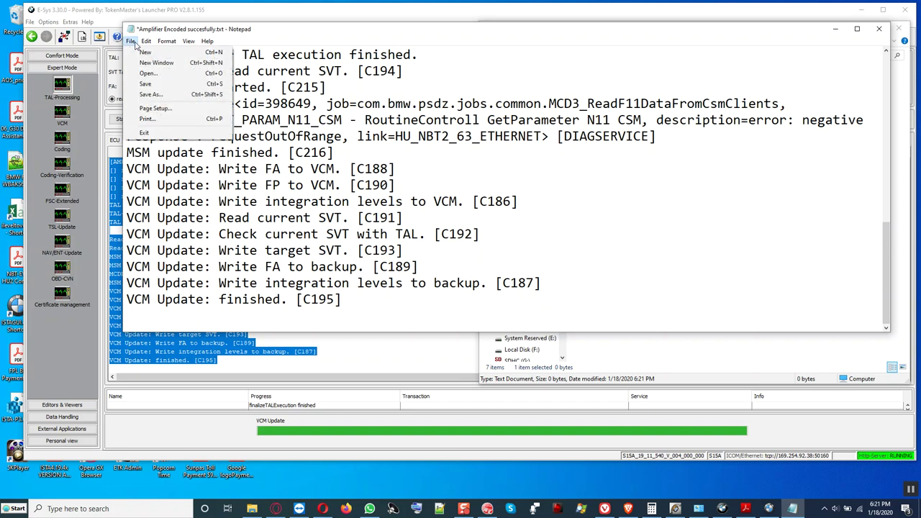
click(144, 84)
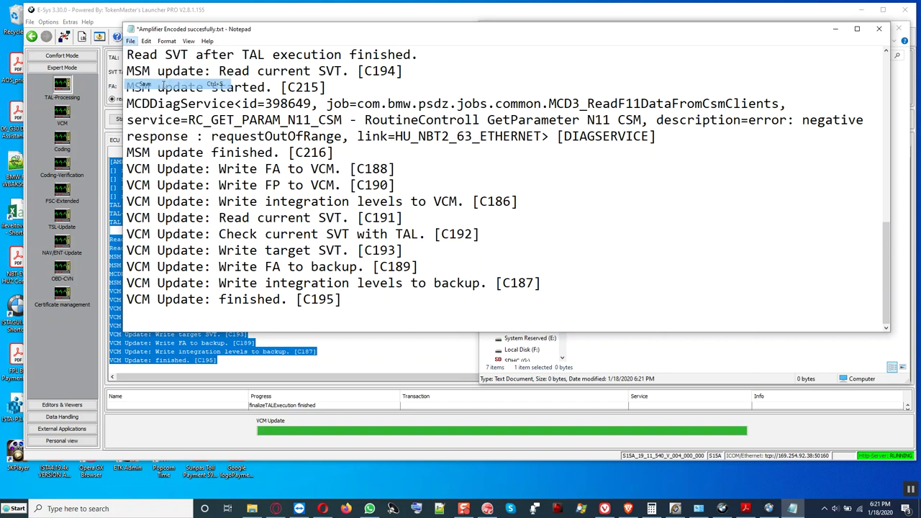
click(878, 28)
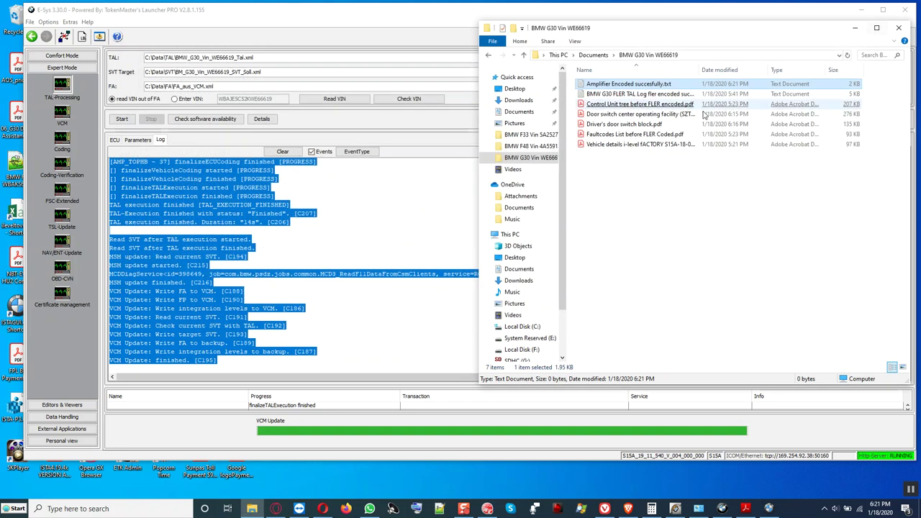
click(855, 33)
Clear the E-Sys coding log and disconnect from the vehicle via the ECU tab, confirming Yes.
click(573, 225)
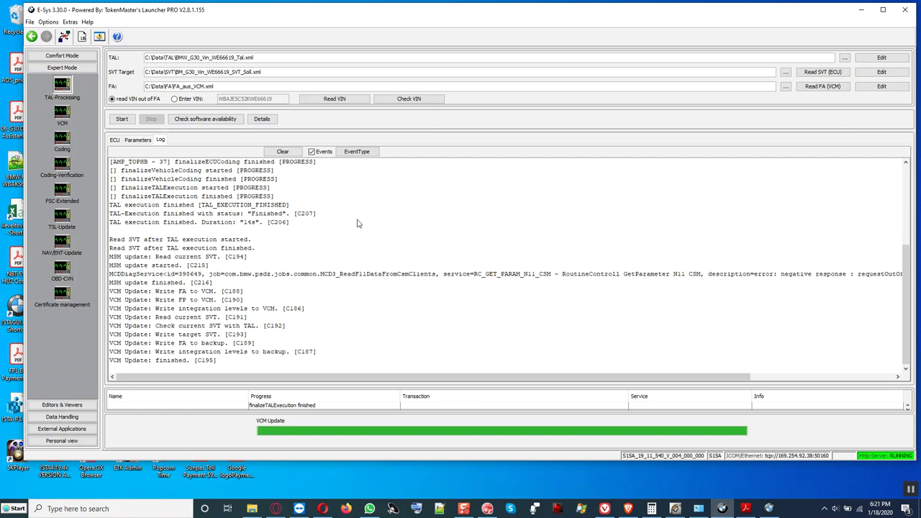
click(283, 151)
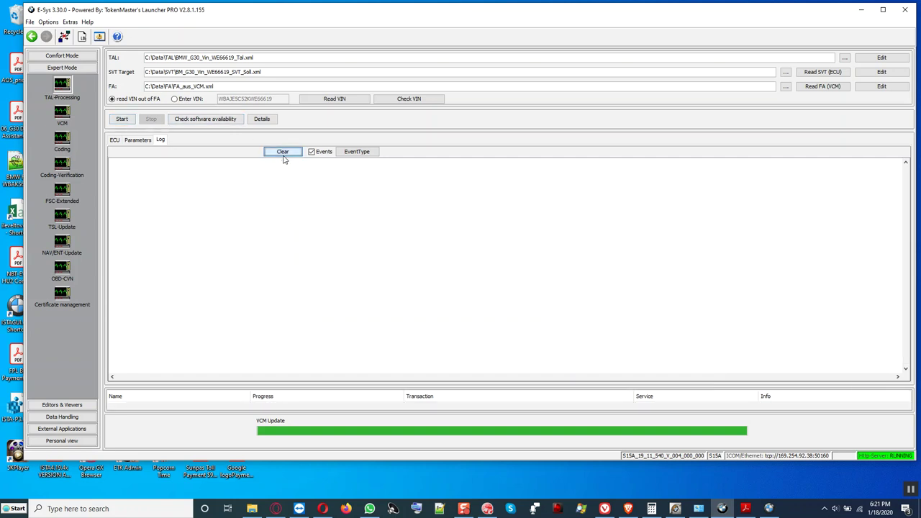
click(117, 140)
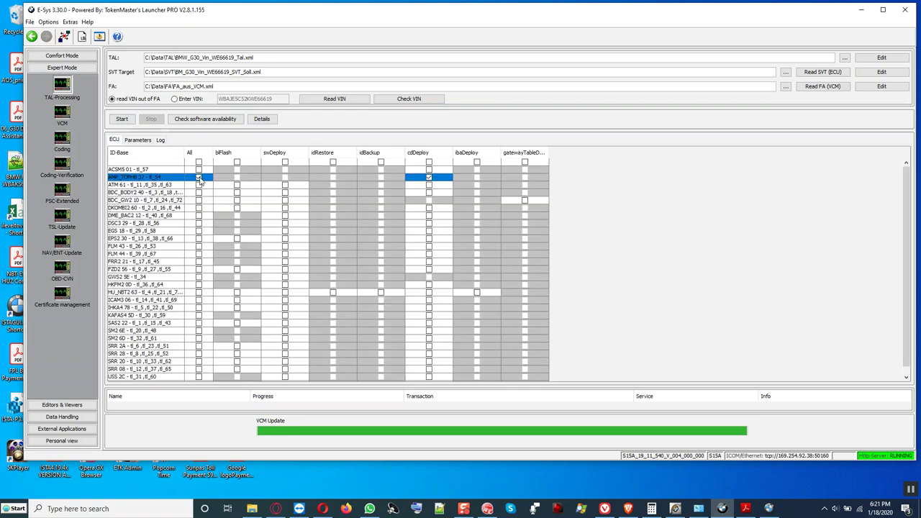
click(64, 36)
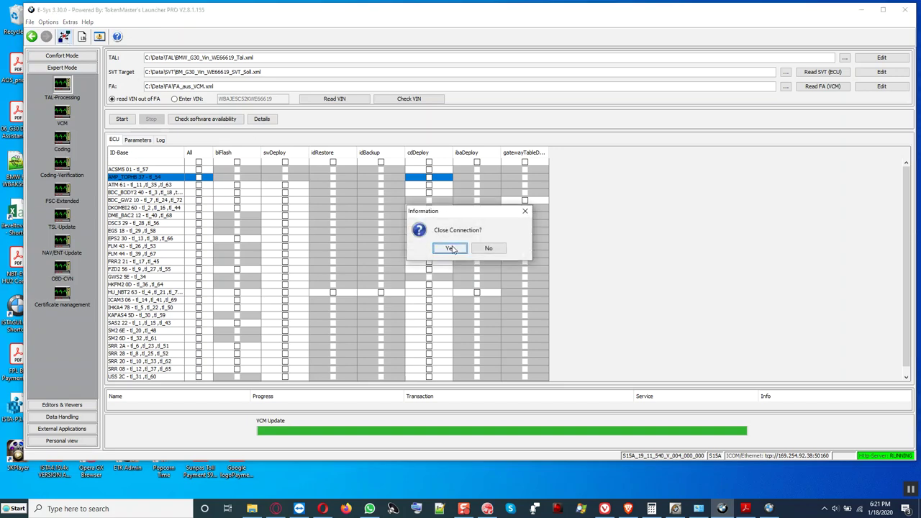
click(449, 248)
Bring ISTA+ back and close the active G30 operation under Operations > Active.
click(862, 10)
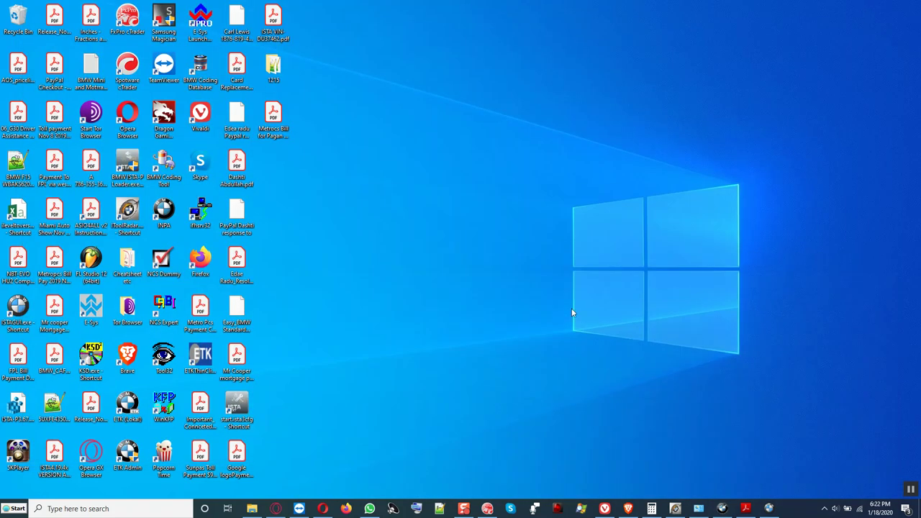
click(769, 508)
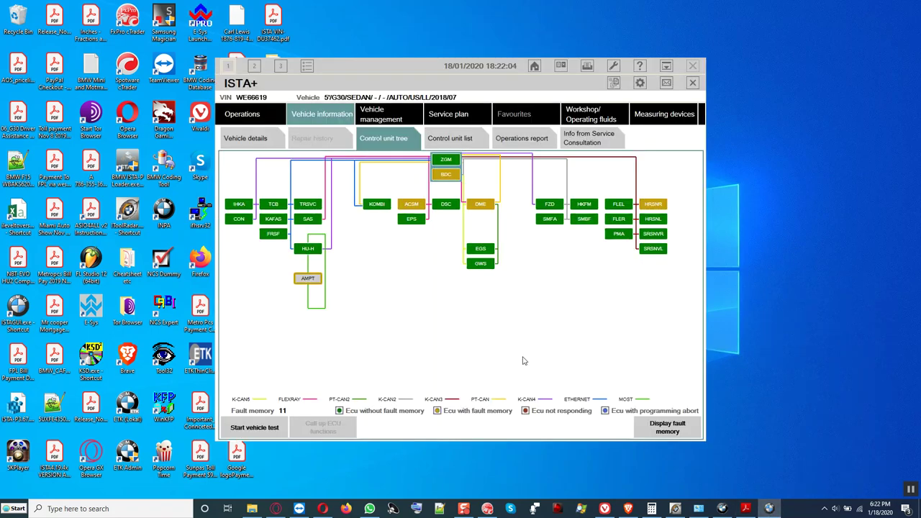
click(245, 115)
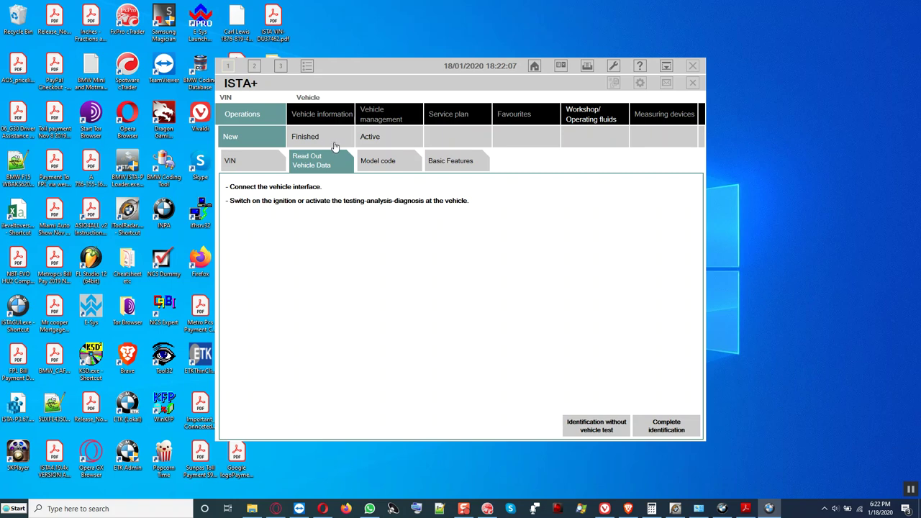
click(371, 144)
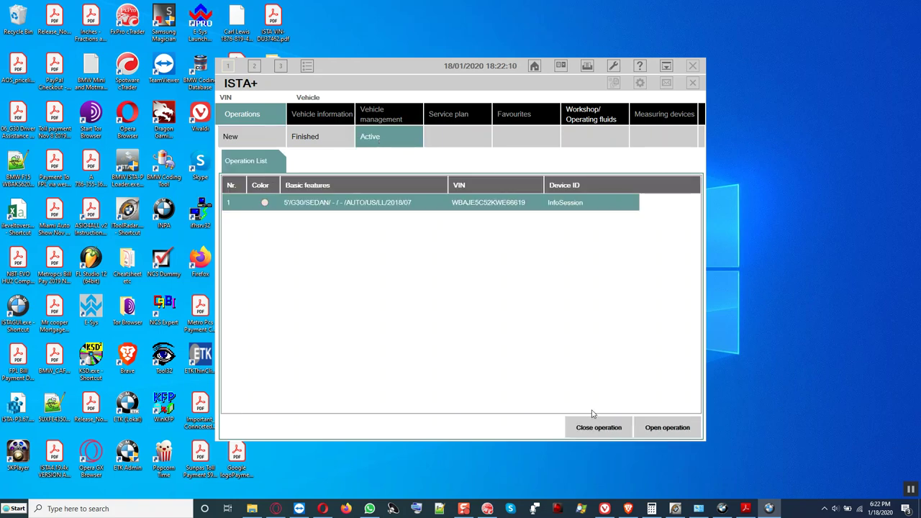
click(598, 431)
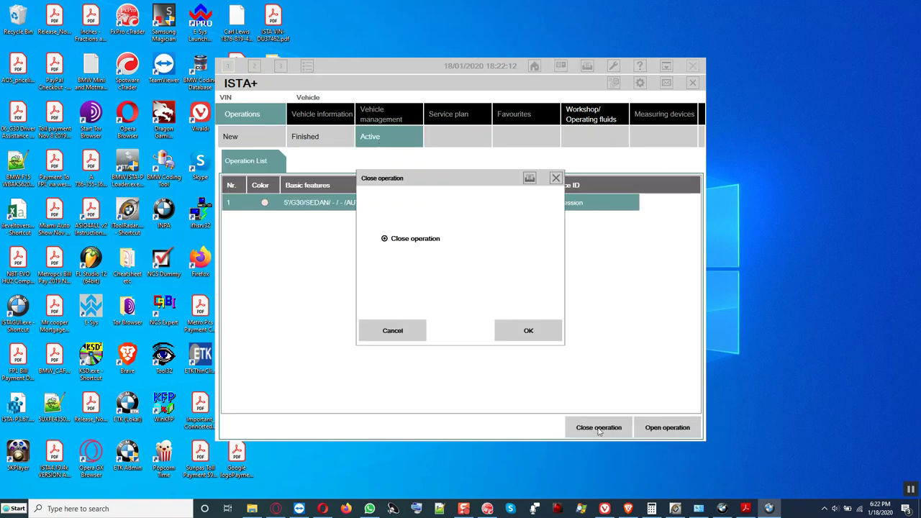
click(522, 336)
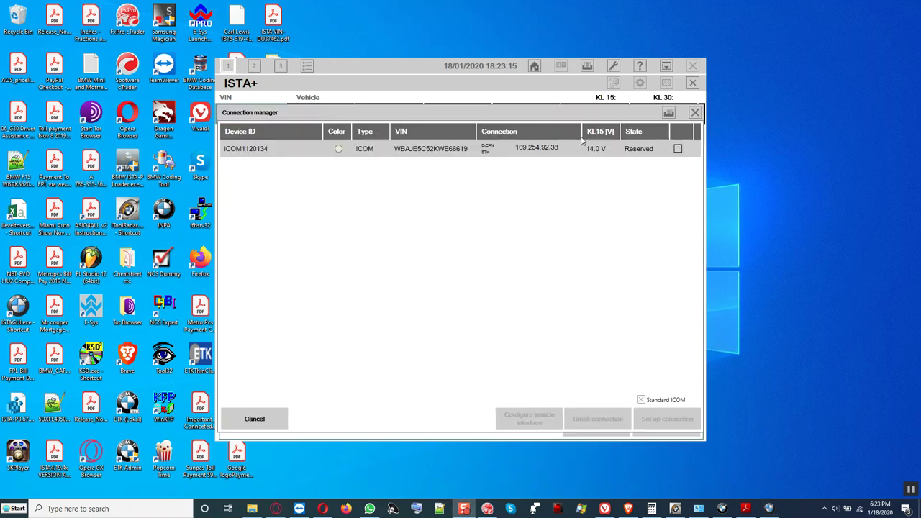
Release the reserved ICOM interface in ITool Radar so ISTA+ lists it as Free.
click(584, 151)
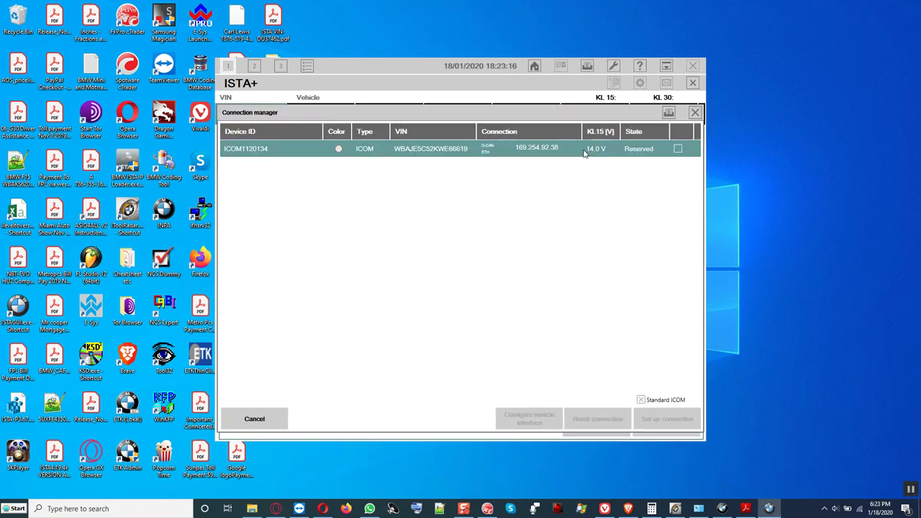
click(676, 507)
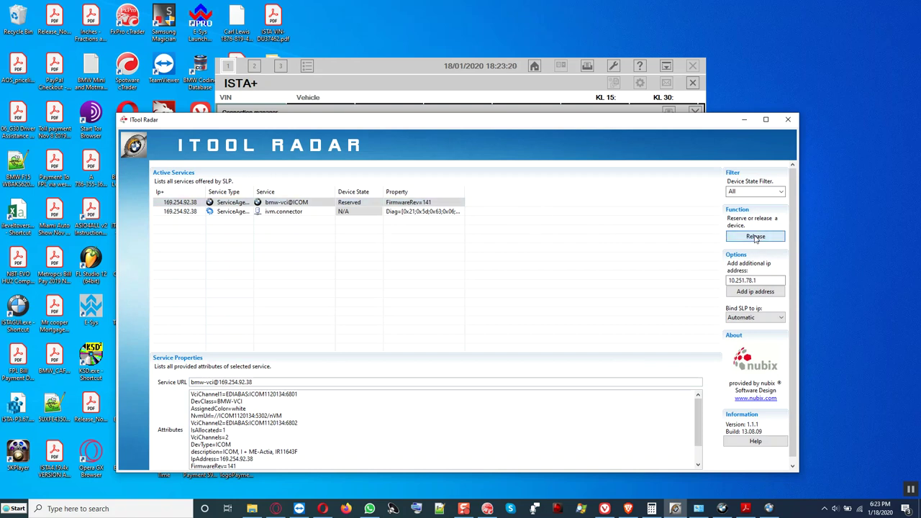
key(Return)
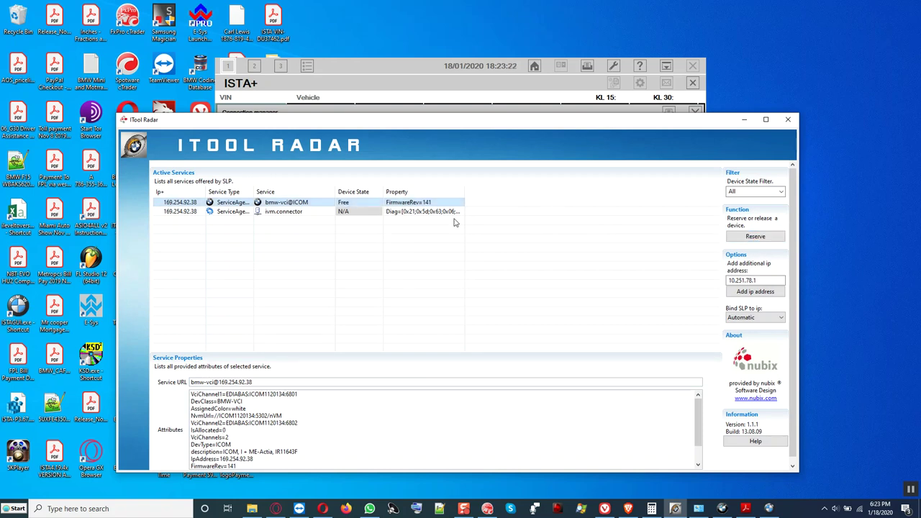
click(453, 214)
click(743, 119)
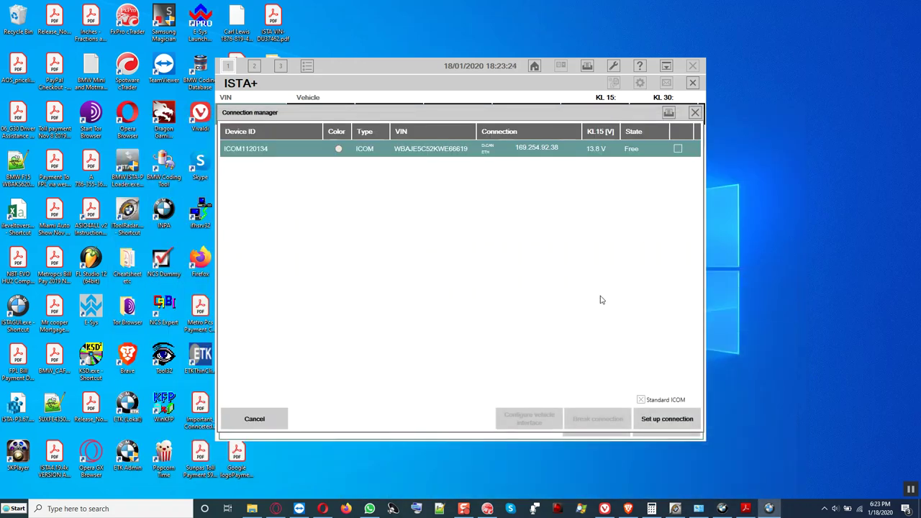
Set up the vehicle connection and run a fresh identification, reporting 24 fault memory entries.
click(654, 418)
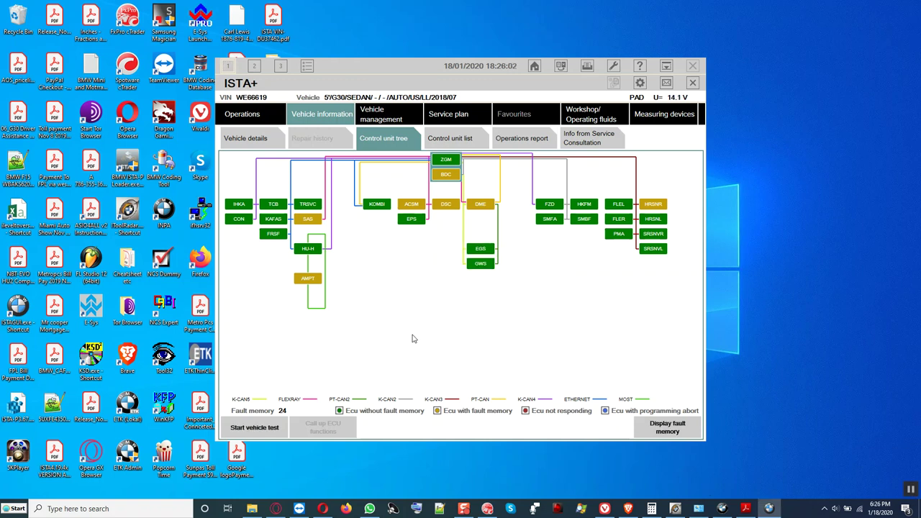
click(309, 282)
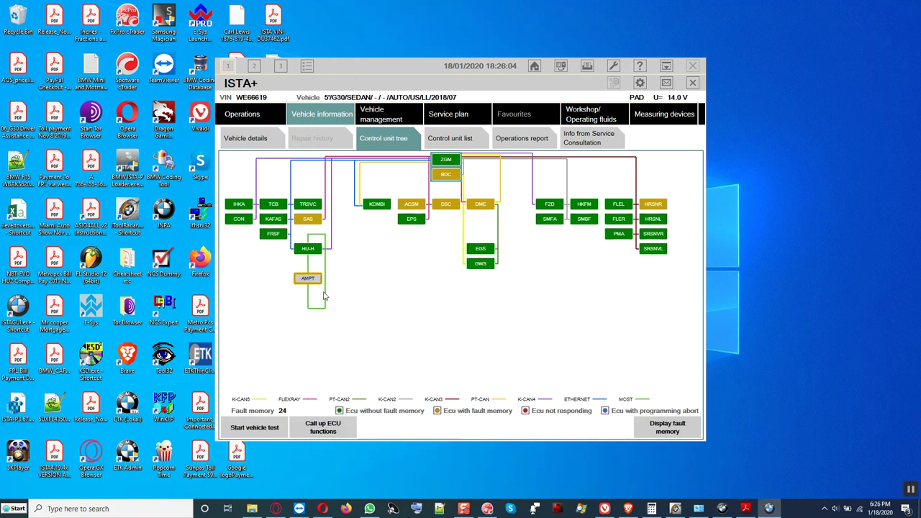
mouse_move(312, 285)
click(332, 429)
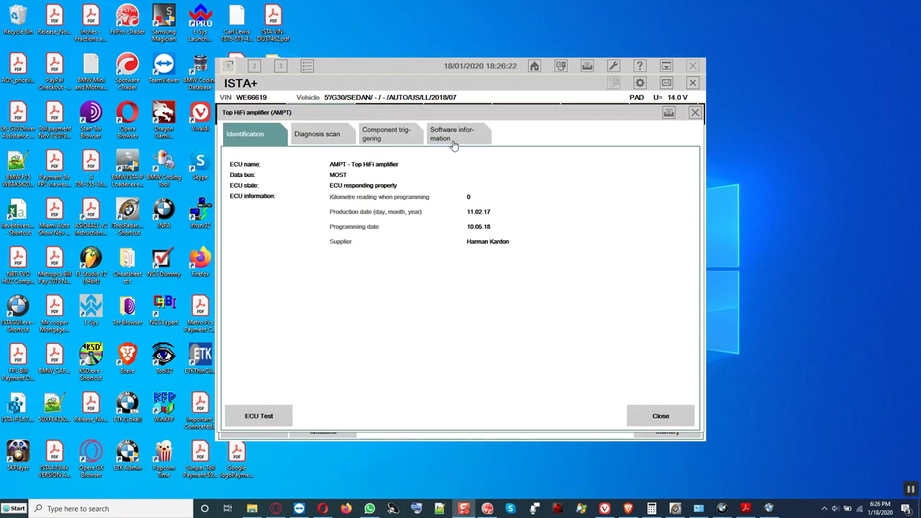
click(453, 136)
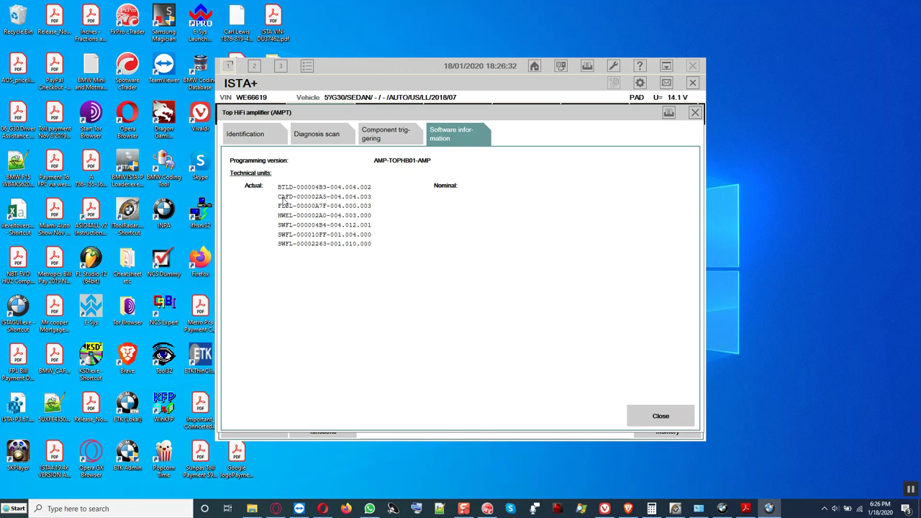
click(659, 417)
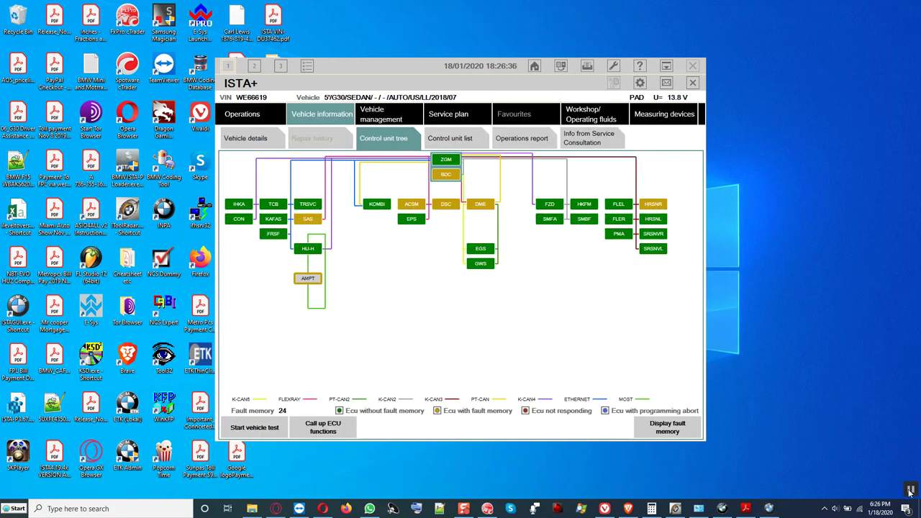
Delete the fault memory including the B7F484 AMPT not-coded fault, leaving 10 faults listed.
click(398, 273)
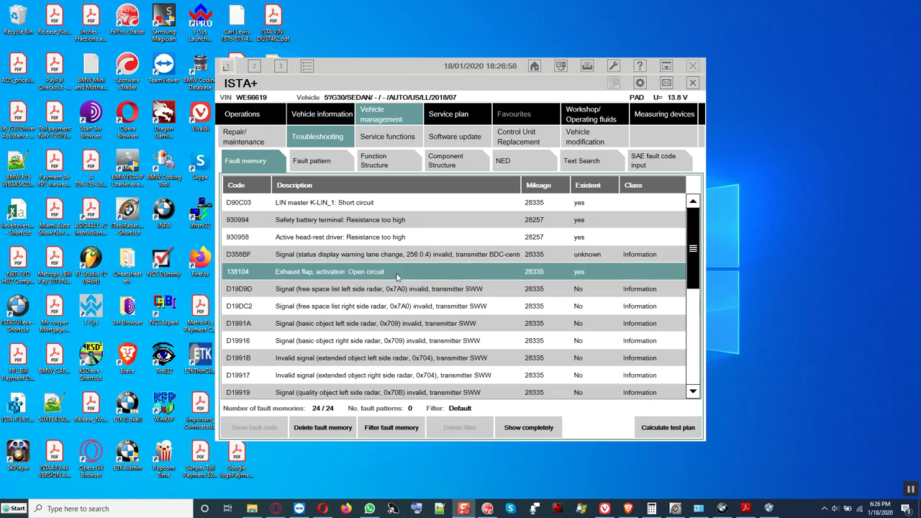
scroll(398, 276, down, 6)
scroll(397, 277, down, 7)
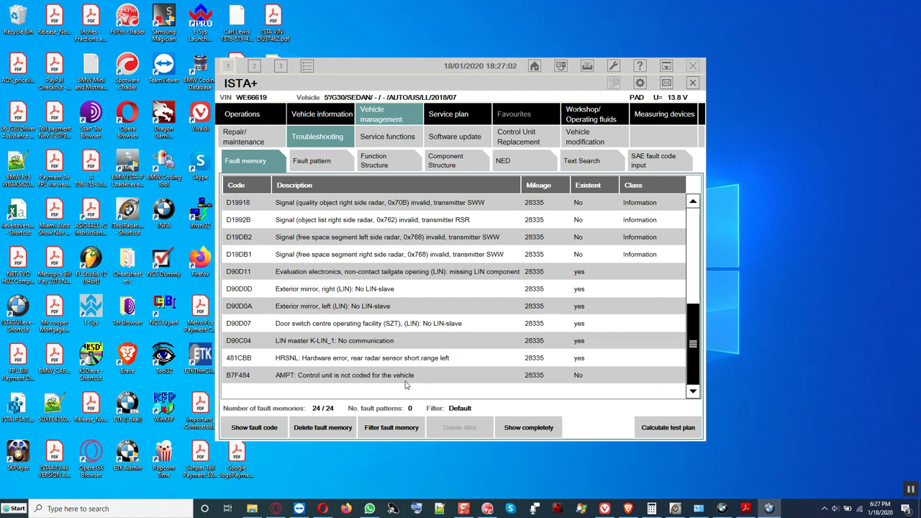
click(406, 378)
click(330, 426)
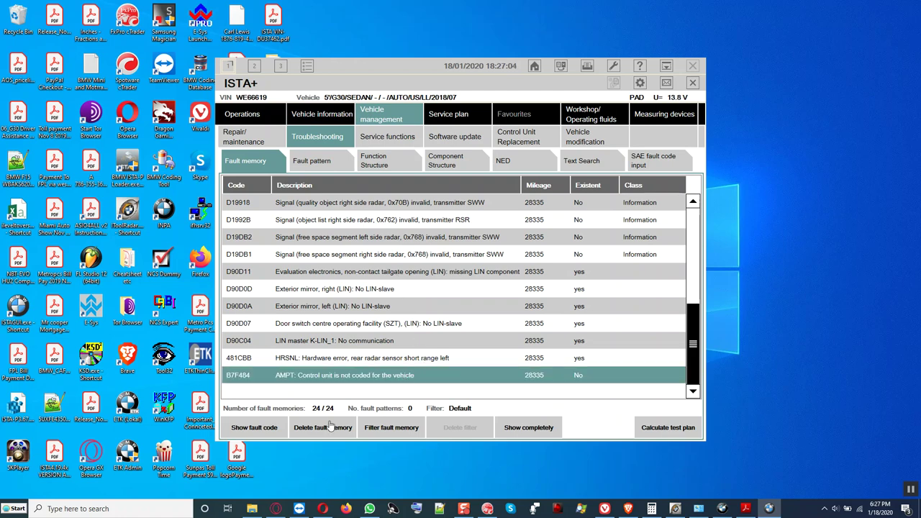
click(527, 333)
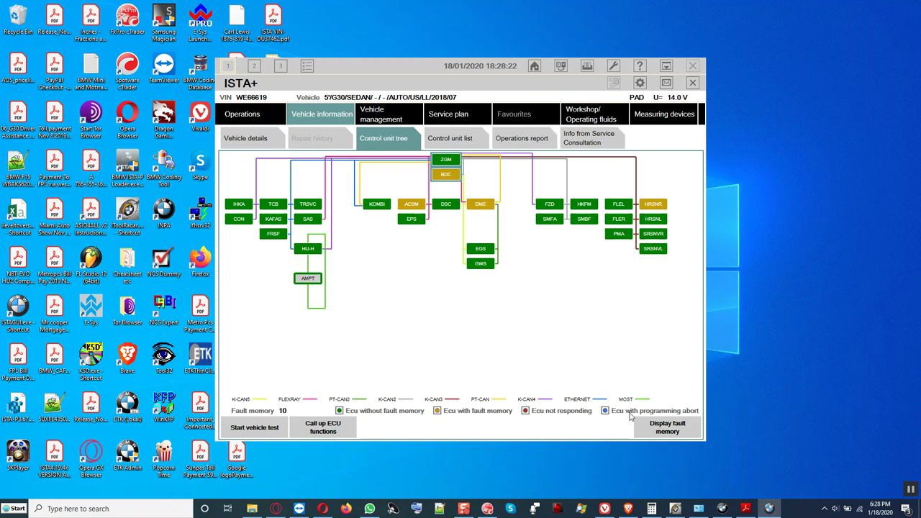
click(668, 429)
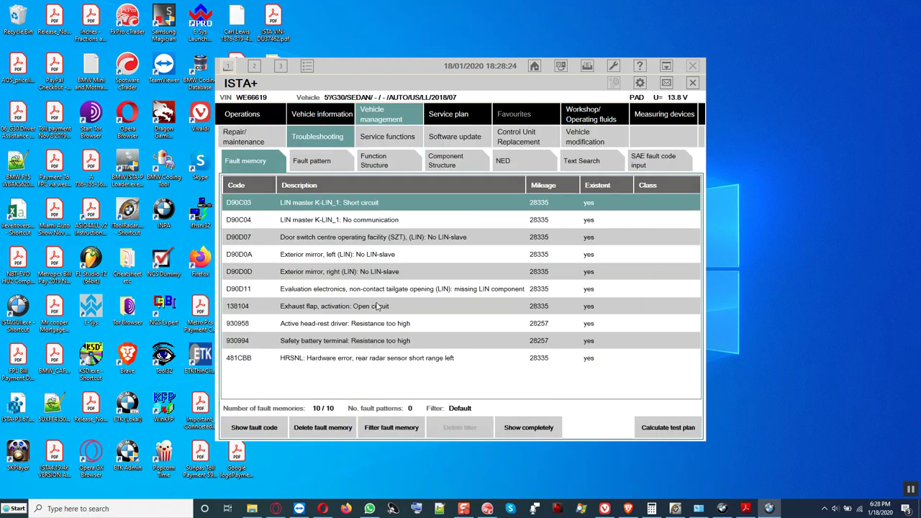